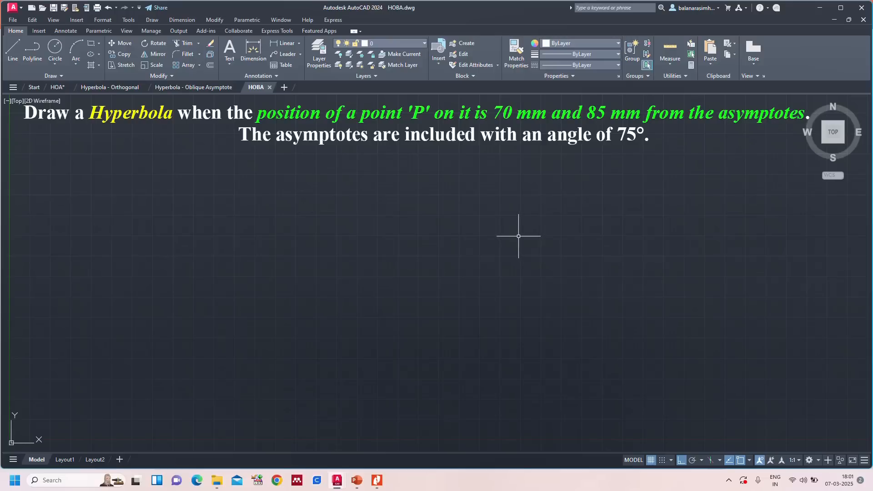
Compare the construction steps listed in the Hyperbola - Orthogonal and Hyperbola - Oblique Asymptote drawings.
{"action": "type", "text": "z"}
{"action": "key", "text": "Return"}
{"action": "type", "text": "a"}
{"action": "key", "text": "Return"}
{"action": "left_click", "coordinate": [127, 90]}
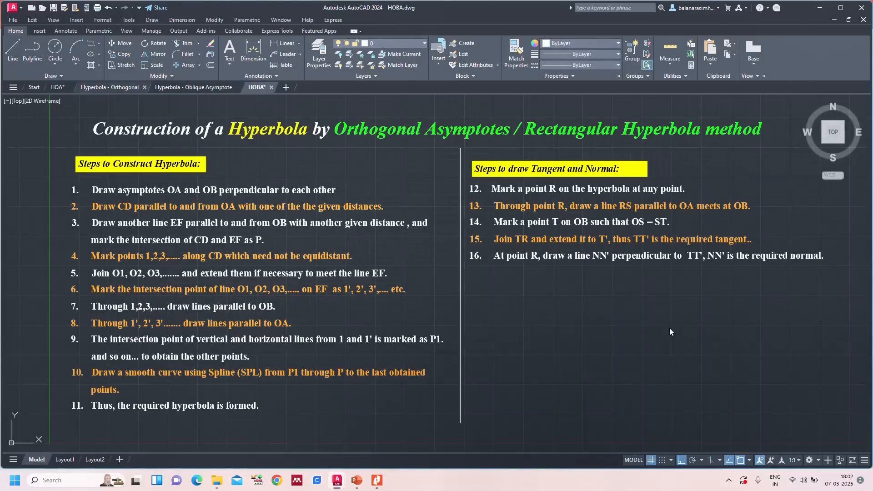
{"action": "key", "text": "ctrl+Tab"}
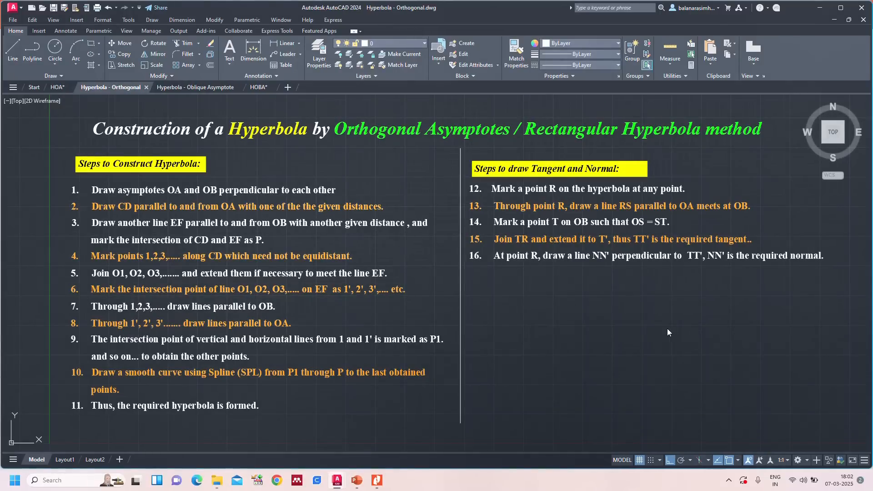
{"action": "scroll", "coordinate": [427, 341], "scroll_direction": "up", "scroll_amount": 2}
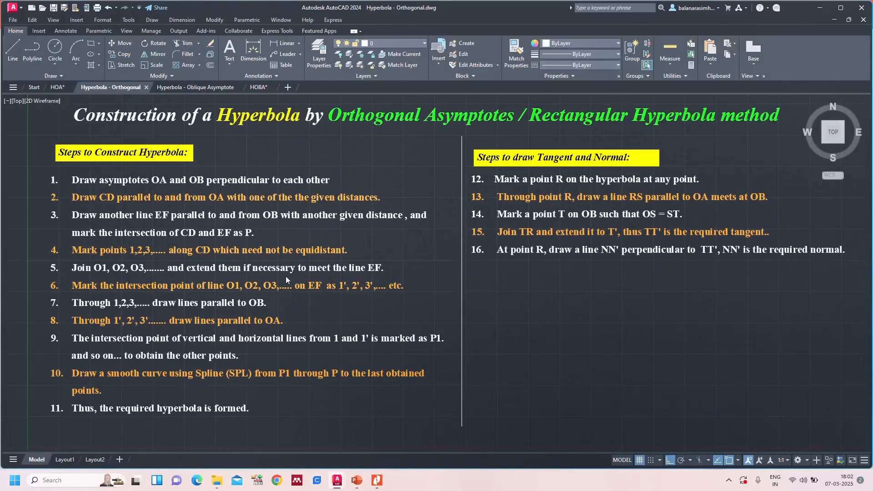
{"action": "key", "text": "F8"}
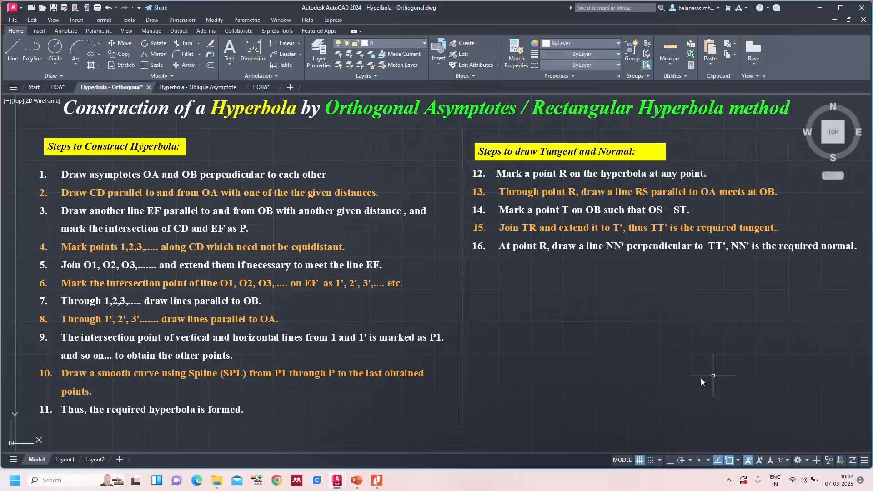
{"action": "left_click", "coordinate": [216, 86]}
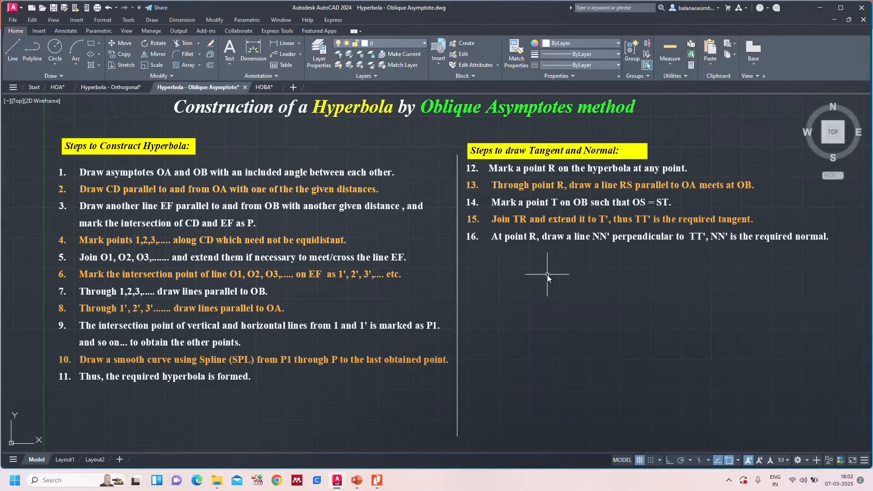
{"action": "left_click", "coordinate": [119, 90]}
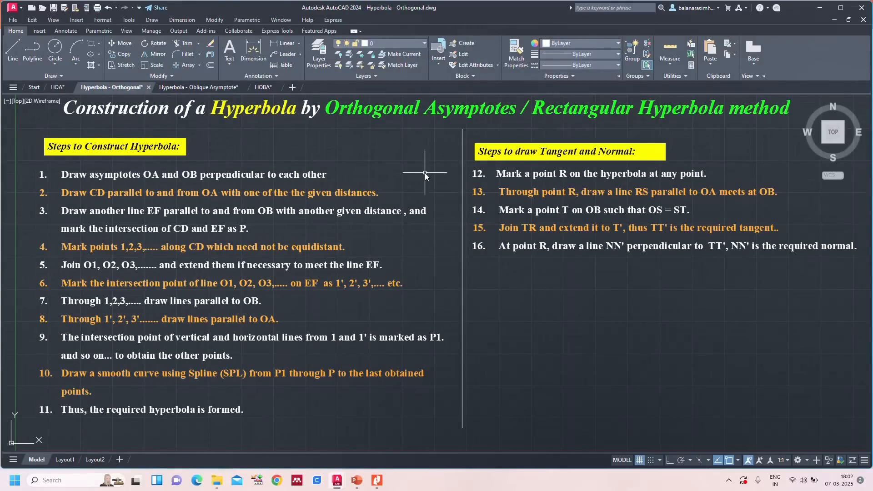
{"action": "left_click", "coordinate": [197, 88]}
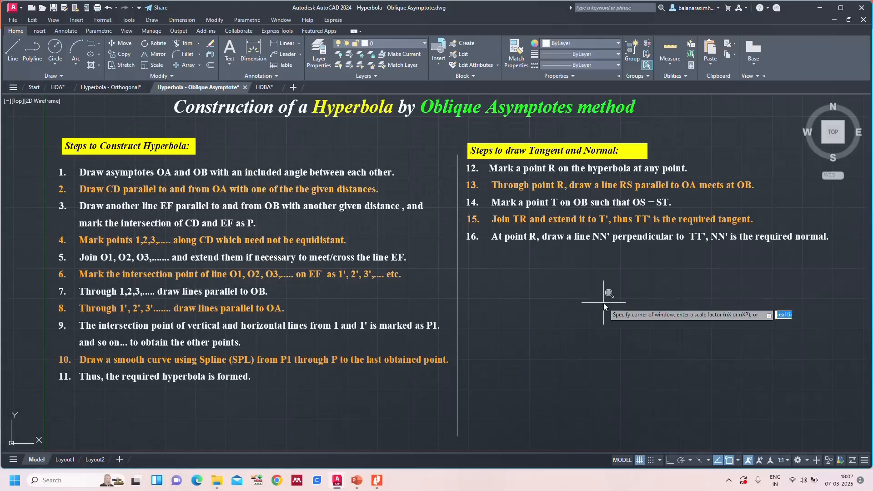
{"action": "left_click", "coordinate": [121, 88]}
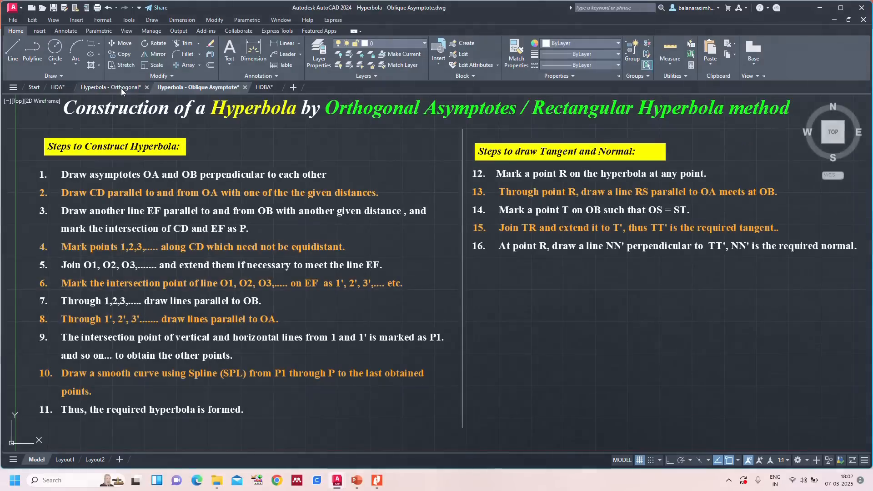
Close the Hyperbola - Orthogonal drawing and return to the HOBA drawing.
{"action": "left_click", "coordinate": [149, 87]}
{"action": "left_click", "coordinate": [429, 261]}
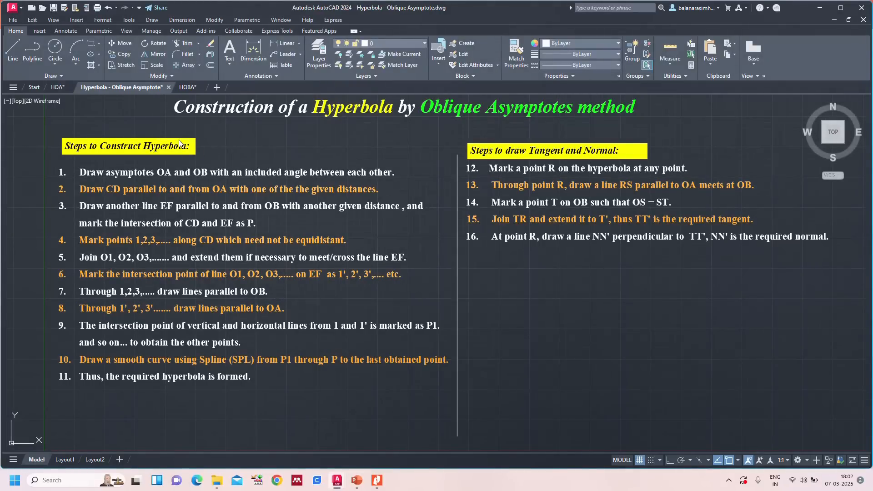
{"action": "left_click", "coordinate": [187, 86]}
Draw a long horizontal line in the lower part of the drawing as the first asymptote.
{"action": "type", "text": "l"}
{"action": "key", "text": "Return"}
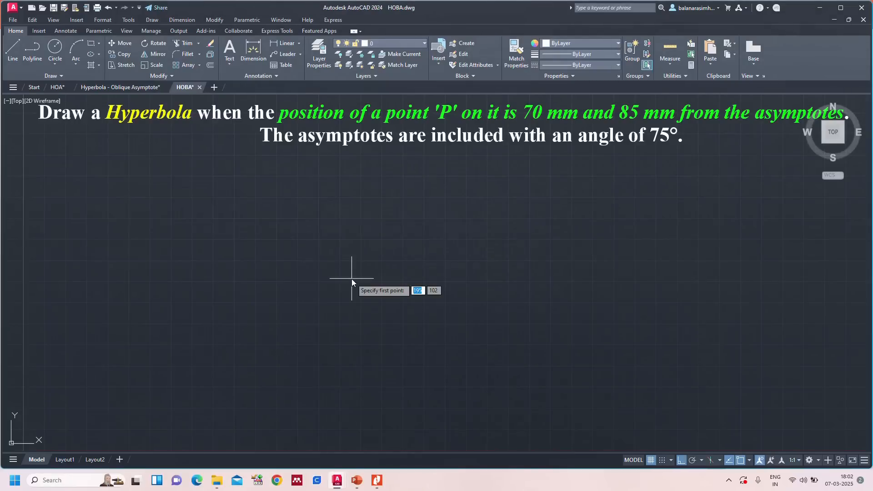
{"action": "left_click", "coordinate": [330, 398]}
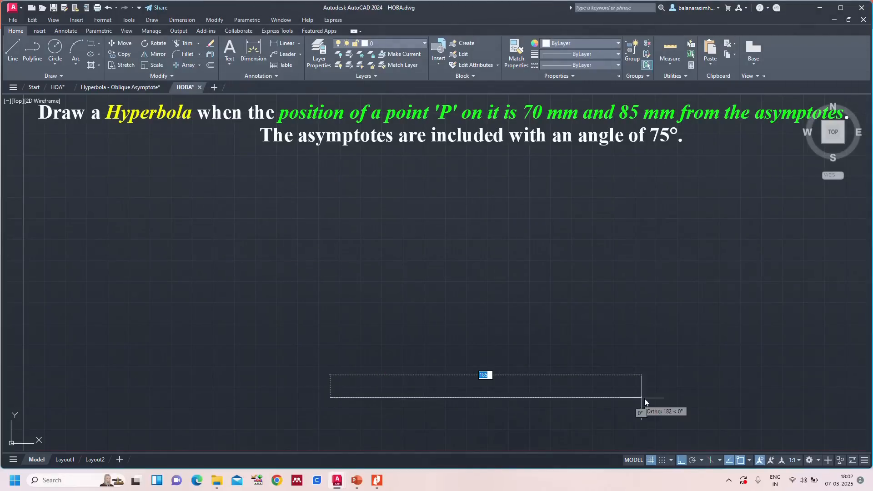
{"action": "left_click", "coordinate": [686, 398]}
{"action": "key", "text": "Return"}
Draw the second asymptote about 130 mm long from the horizontal line's left endpoint at an angle of 75°.
{"action": "key", "text": "Return"}
{"action": "left_click", "coordinate": [330, 397]}
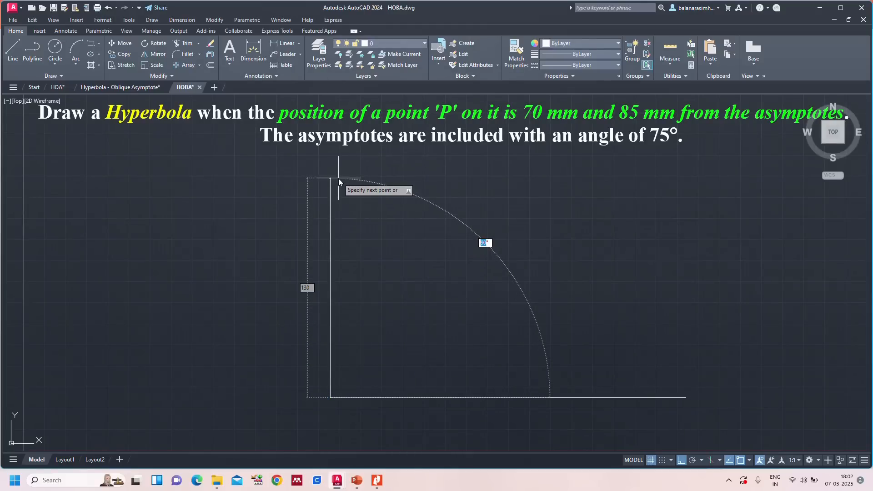
{"action": "type", "text": "75"}
{"action": "key", "text": "Return"}
{"action": "key", "text": "Escape"}
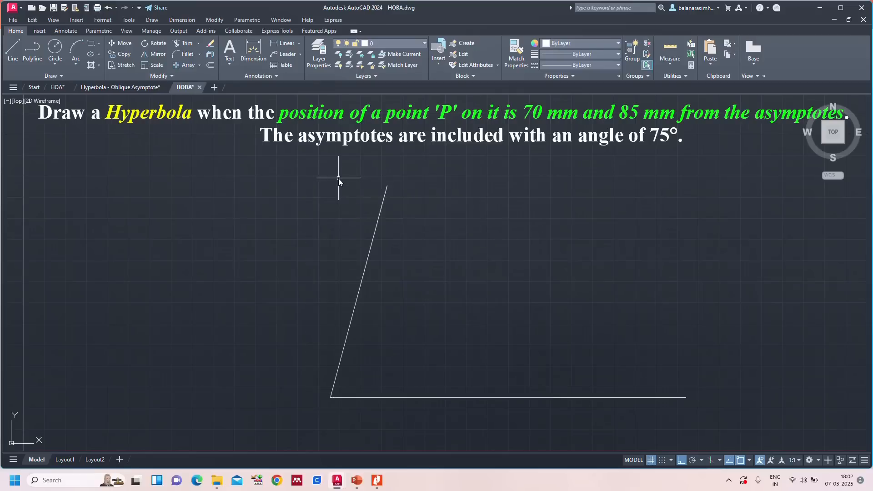
Add an angular dimension between the two asymptotes close to their common vertex.
{"action": "type", "text": "dan"}
{"action": "key", "text": "Return"}
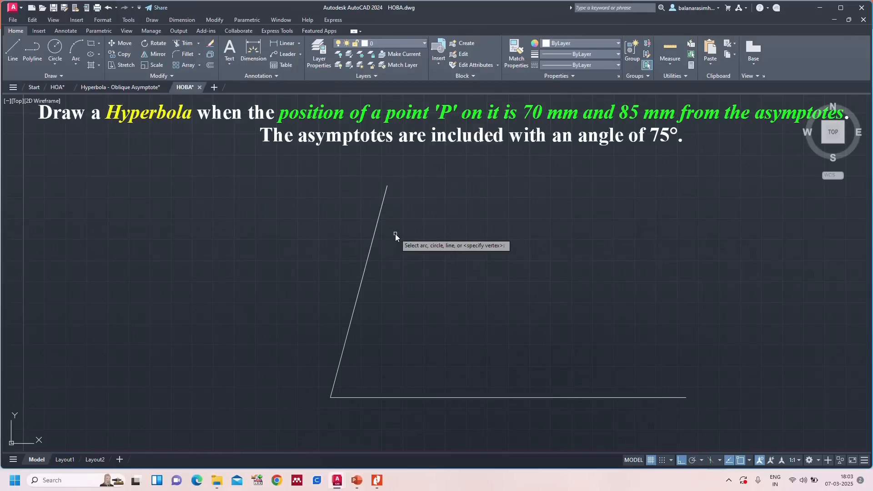
{"action": "left_click", "coordinate": [340, 364]}
{"action": "left_click", "coordinate": [351, 397]}
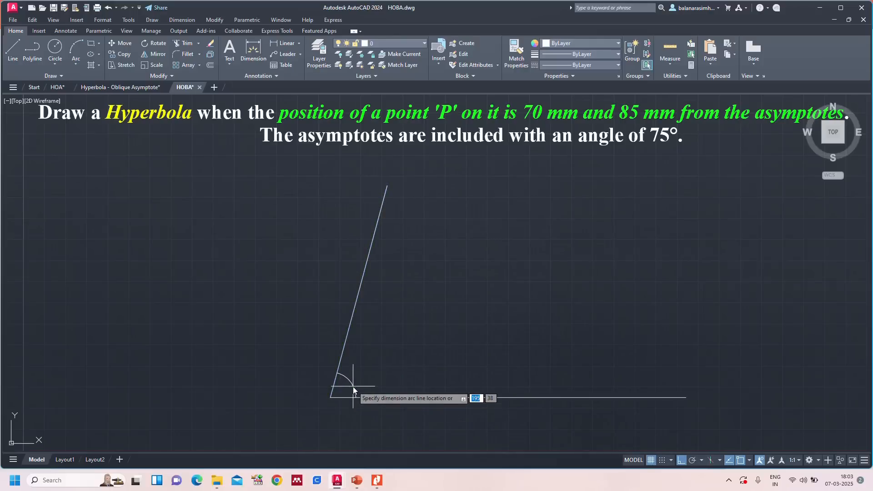
Modify the Standard dimension style to a text height of 5 and an arrow size of 3.
{"action": "type", "text": "dst"}
{"action": "key", "text": "Return"}
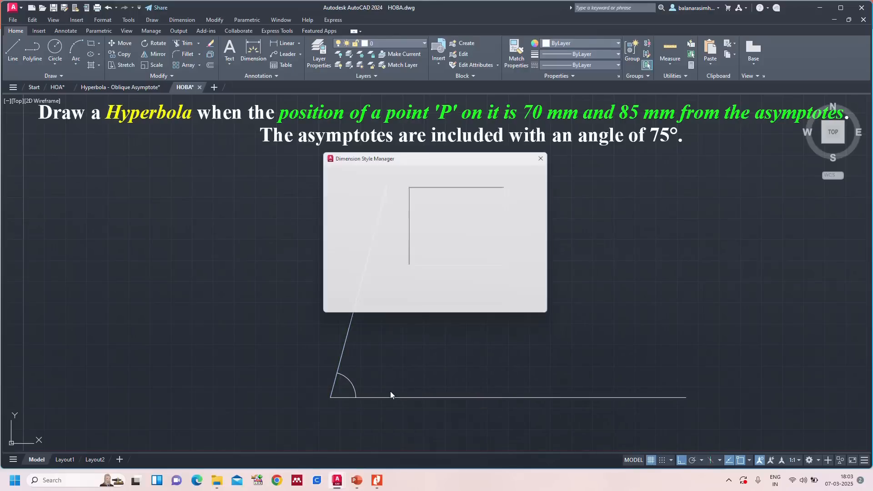
{"action": "left_click", "coordinate": [531, 218]}
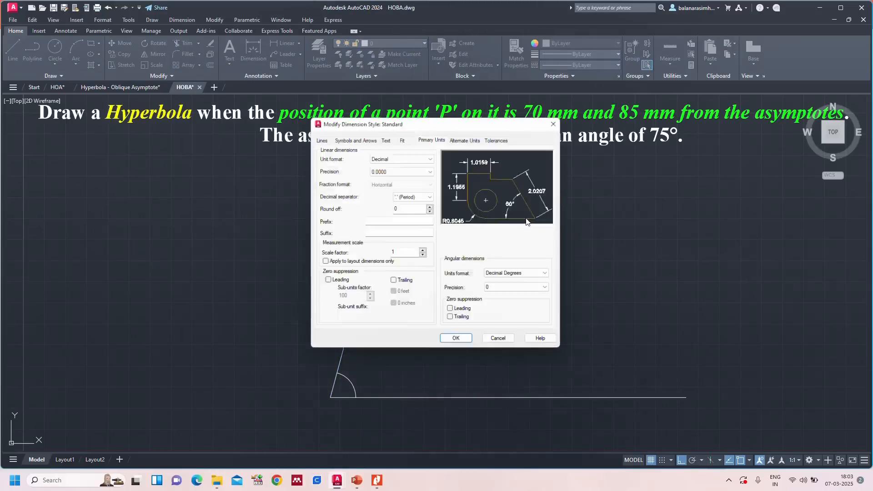
{"action": "left_click", "coordinate": [385, 138]}
{"action": "double_click", "coordinate": [412, 204]}
{"action": "type", "text": "5"}
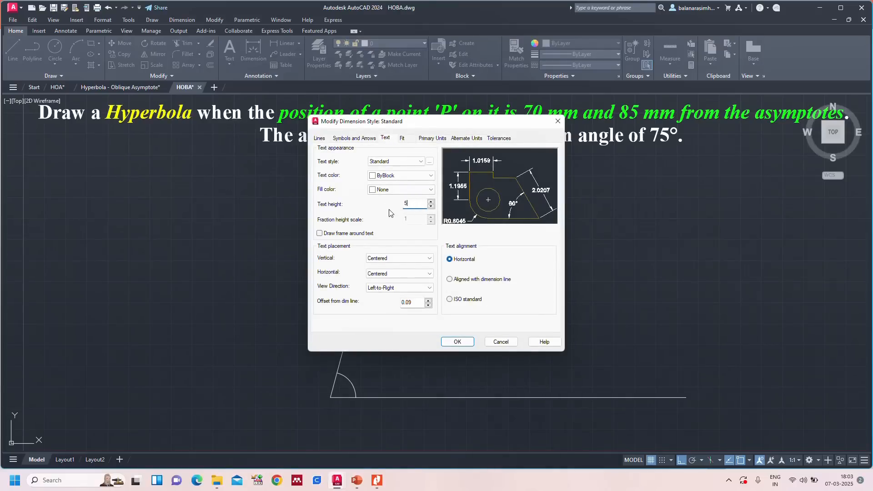
{"action": "left_click", "coordinate": [357, 138]}
{"action": "double_click", "coordinate": [341, 228]}
{"action": "type", "text": "5"}
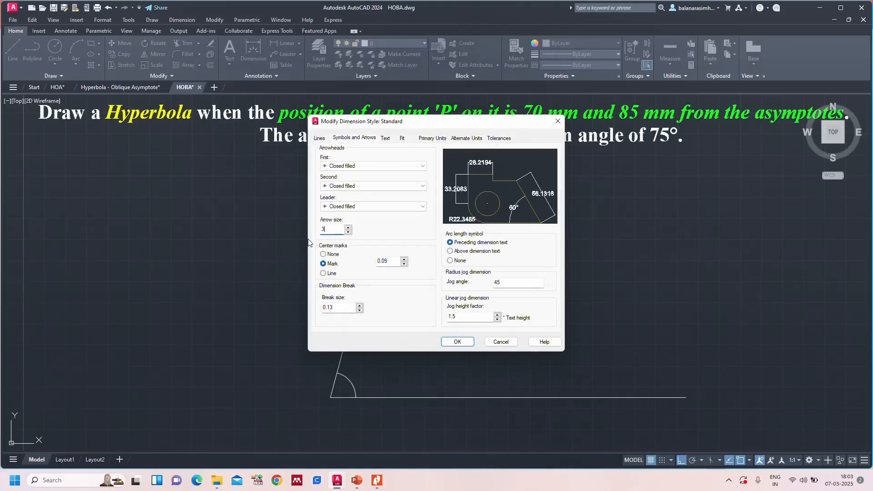
Set the linear dimension precision to 0 and apply the changes to the Standard dimension style.
{"action": "left_click", "coordinate": [431, 138]}
{"action": "left_click", "coordinate": [386, 170]}
{"action": "left_click", "coordinate": [386, 185]}
{"action": "left_click", "coordinate": [386, 171]}
{"action": "left_click", "coordinate": [386, 178]}
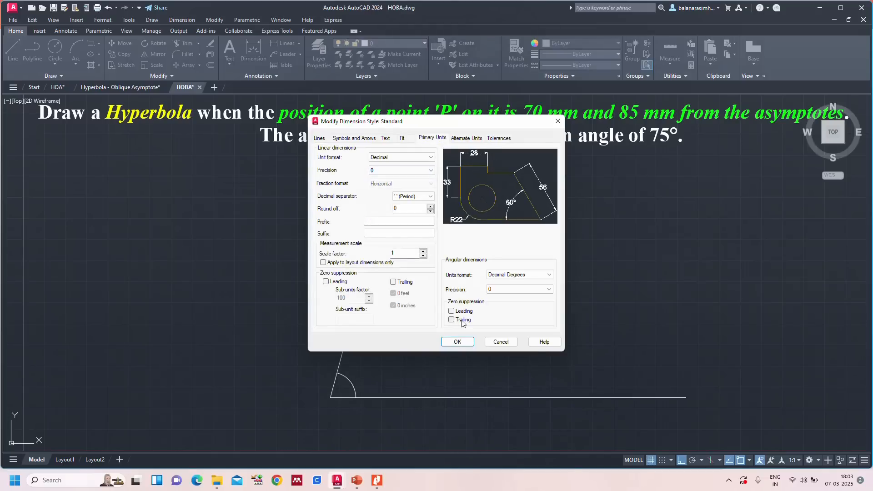
{"action": "left_click", "coordinate": [457, 341]}
{"action": "left_click", "coordinate": [492, 308]}
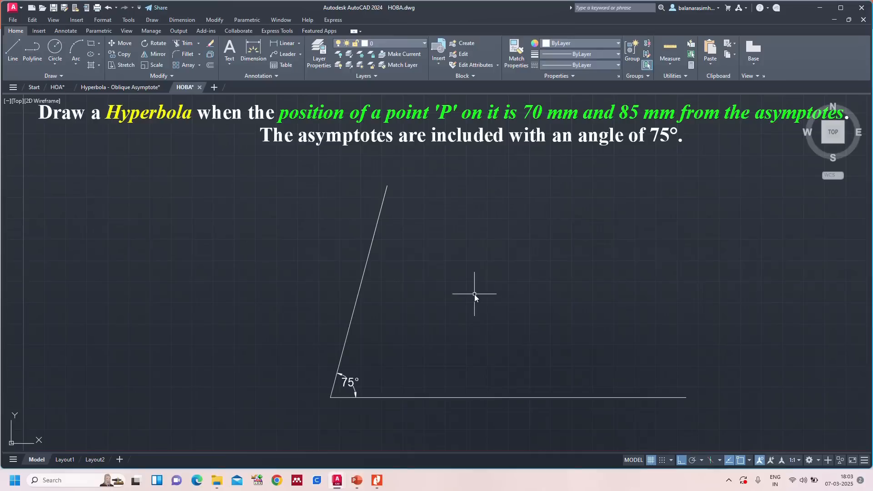
{"action": "type", "text": "dt"}
{"action": "key", "text": "Return"}
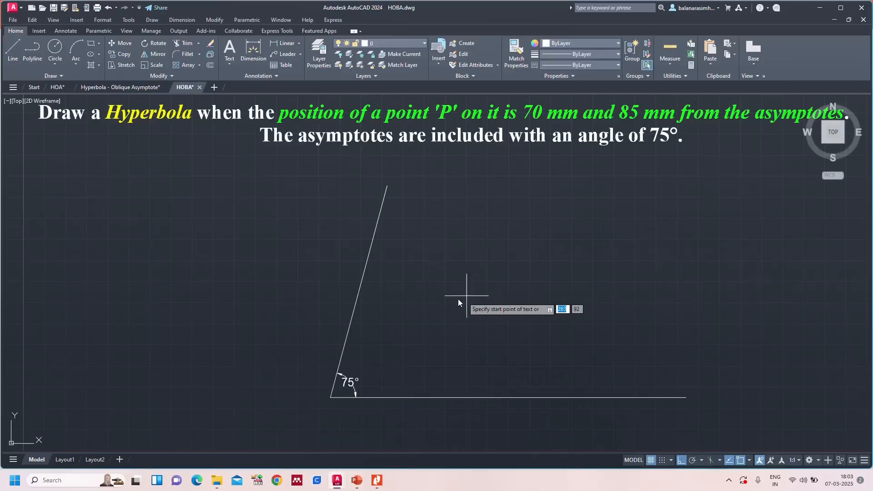
{"action": "key", "text": "Escape"}
Display the command line window.
{"action": "type", "text": "commandline"}
{"action": "key", "text": "Return"}
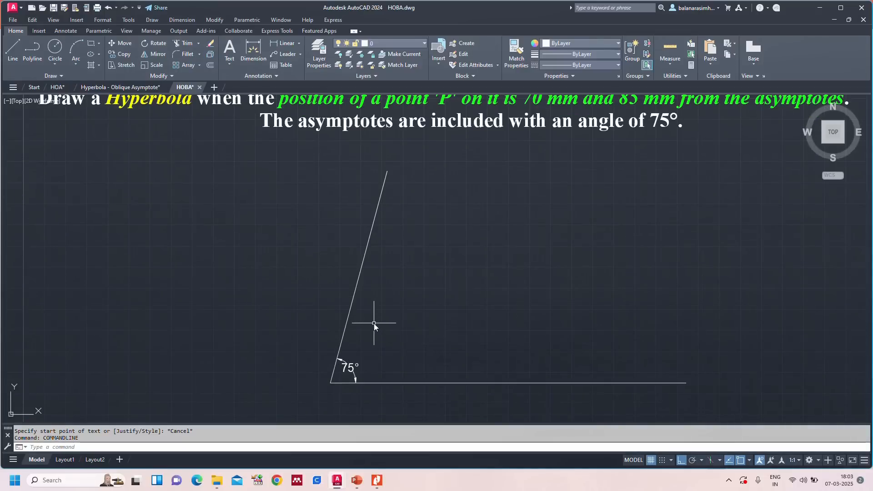
Label the asymptotes' common vertex O with single-line text of height 6 and rotation 0.
{"action": "type", "text": "DT"}
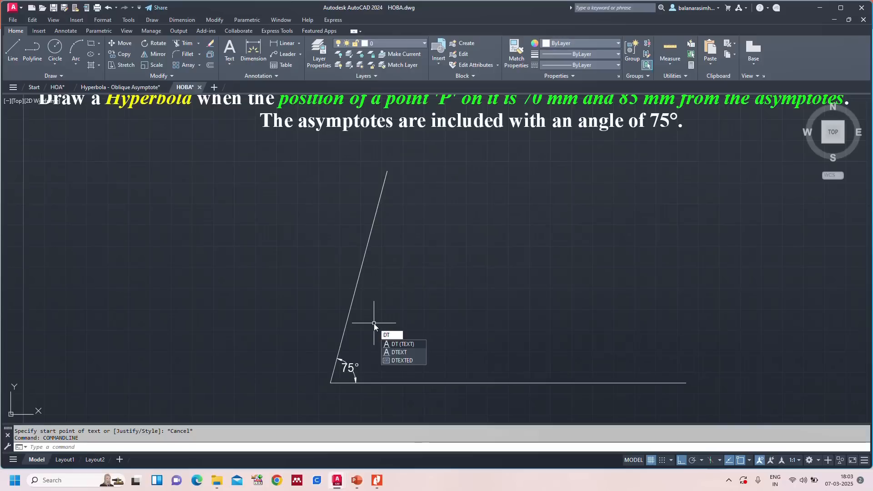
{"action": "key", "text": "Return"}
{"action": "left_click", "coordinate": [321, 388]}
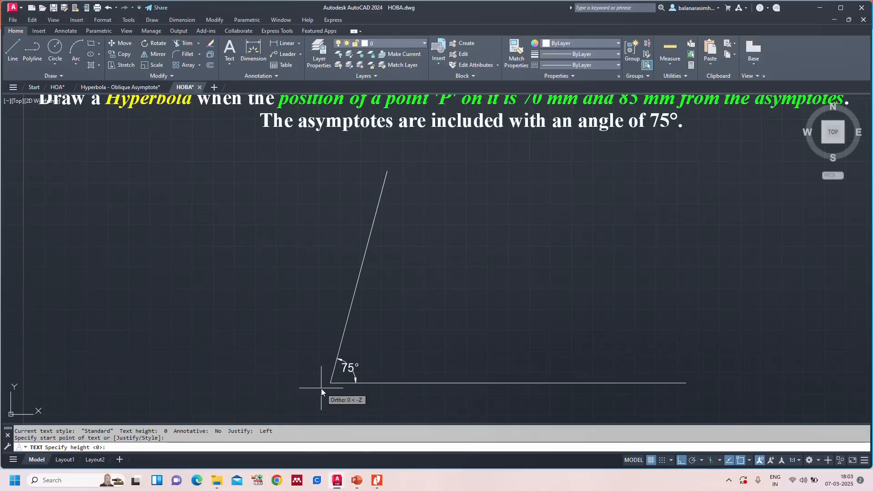
{"action": "type", "text": "6"}
{"action": "key", "text": "Return"}
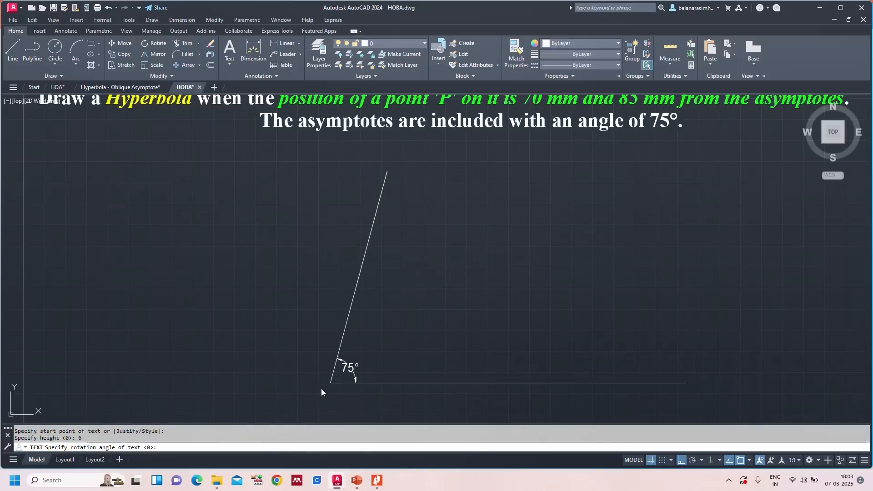
{"action": "type", "text": "0"}
{"action": "key", "text": "Return"}
{"action": "type", "text": "O"}
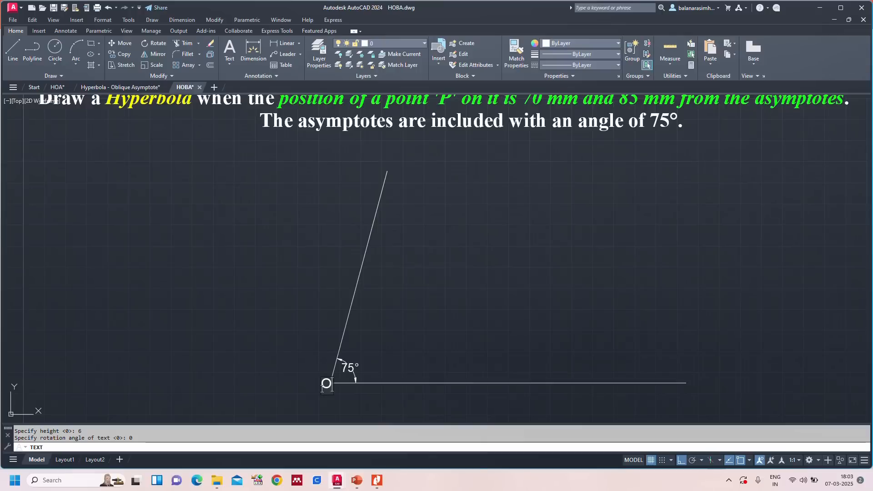
Label the free end of the horizontal asymptote A and the upper end of the inclined asymptote B.
{"action": "left_click", "coordinate": [694, 386]}
{"action": "type", "text": "A"}
{"action": "left_click", "coordinate": [373, 163]}
{"action": "type", "text": "B"}
{"action": "key", "text": "Escape"}
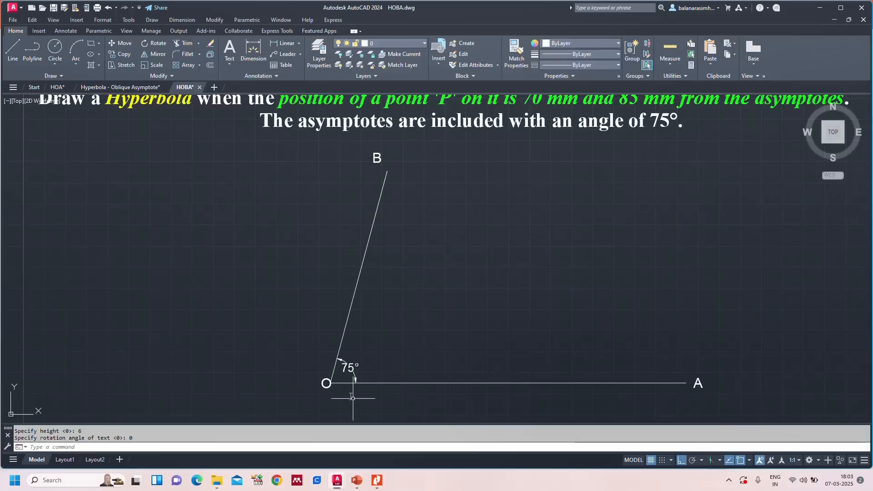
Move the O label slightly farther left so it clears the asymptotes' vertex.
{"action": "scroll", "coordinate": [353, 398], "scroll_direction": "up", "scroll_amount": 1}
{"action": "left_click", "coordinate": [310, 388]}
{"action": "left_click", "coordinate": [297, 388]}
{"action": "key", "text": "Escape"}
{"action": "type", "text": "z"}
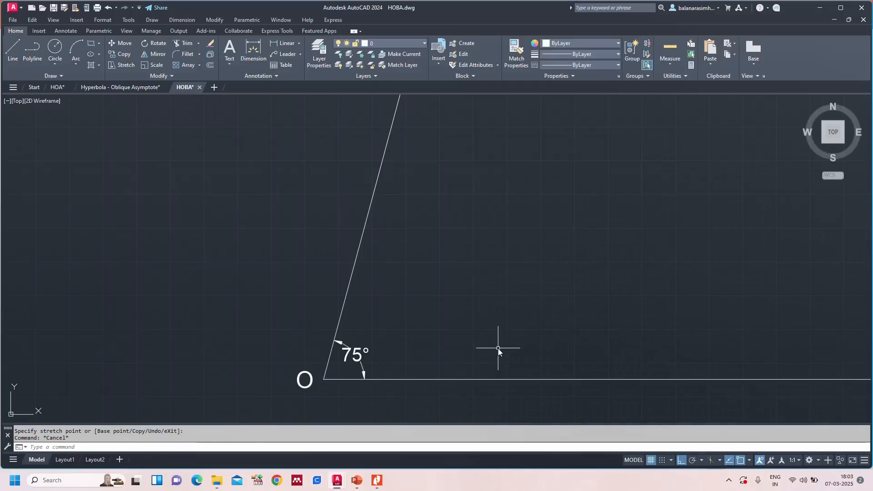
{"action": "key", "text": "Return"}
{"action": "type", "text": "a"}
{"action": "key", "text": "Return"}
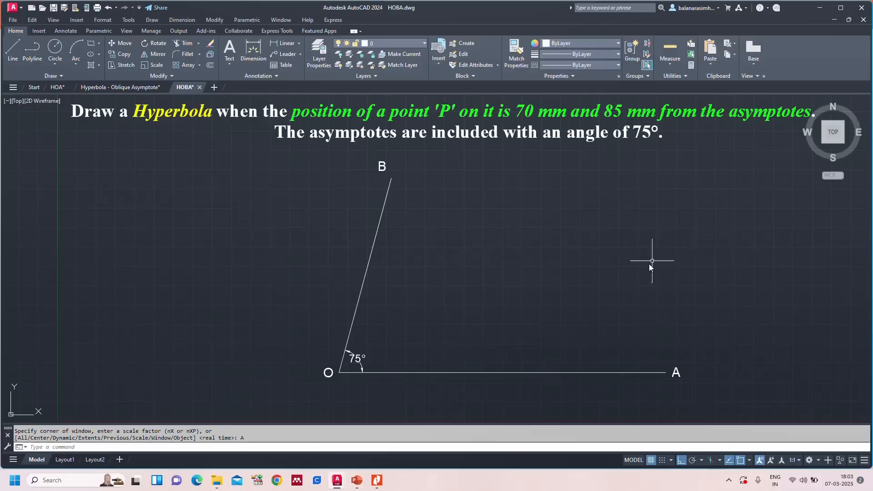
Examine the finished rectangular hyperbola in the HOA drawing as a reference and return to HOBA.
{"action": "middle_click_drag", "start_coordinate": [633, 275], "coordinate": [576, 279]}
{"action": "type", "text": "o"}
{"action": "key", "text": "Return"}
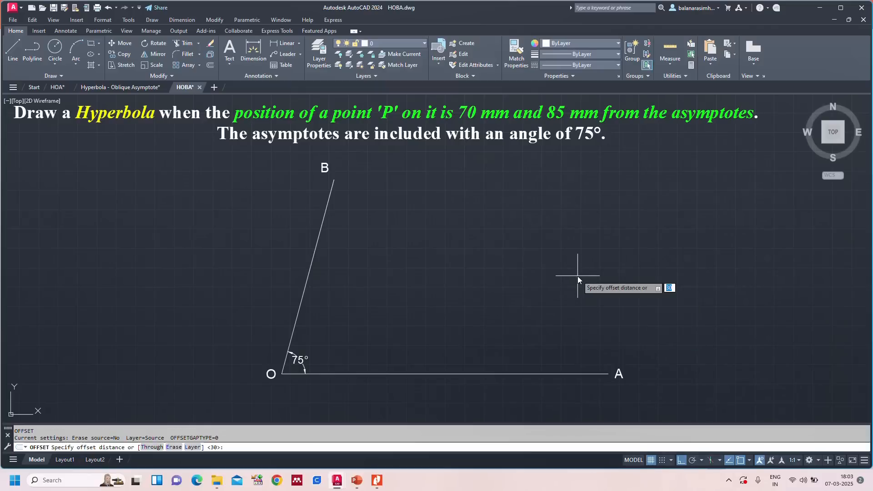
{"action": "left_click", "coordinate": [58, 89]}
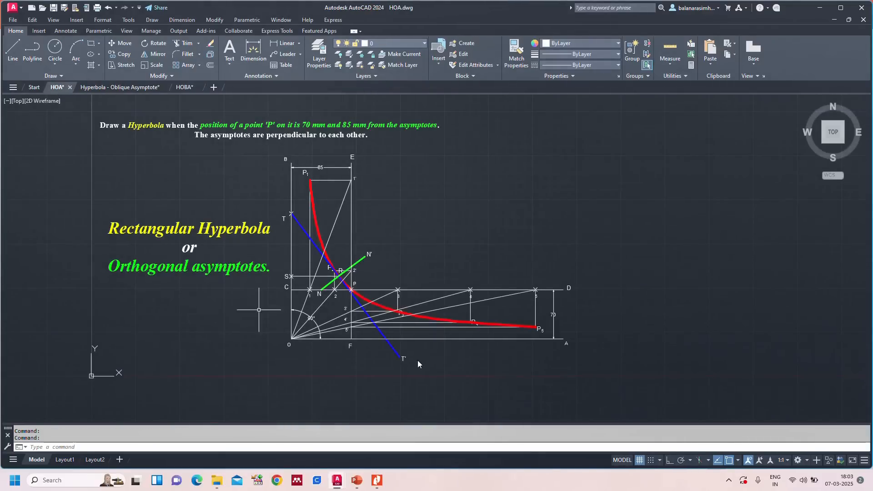
{"action": "left_click", "coordinate": [179, 91]}
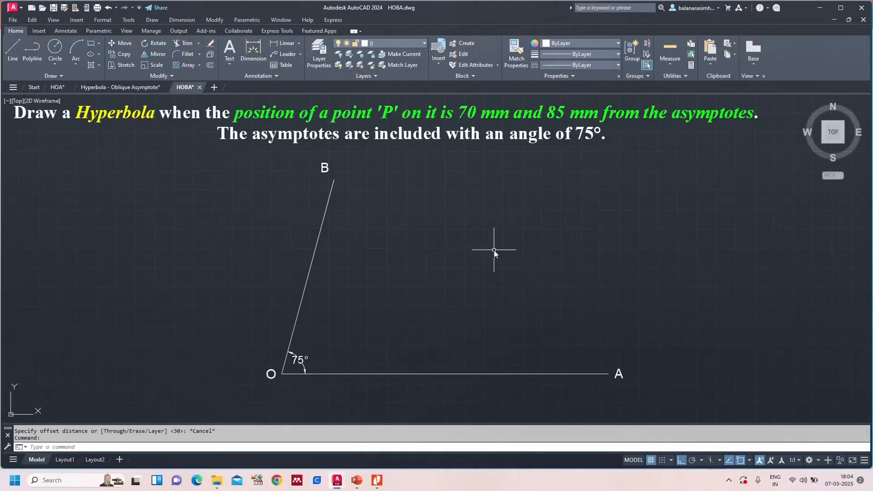
Offset asymptote OA upward by 70 mm to create a parallel line.
{"action": "type", "text": "o"}
{"action": "key", "text": "Return"}
{"action": "type", "text": "70"}
{"action": "key", "text": "Return"}
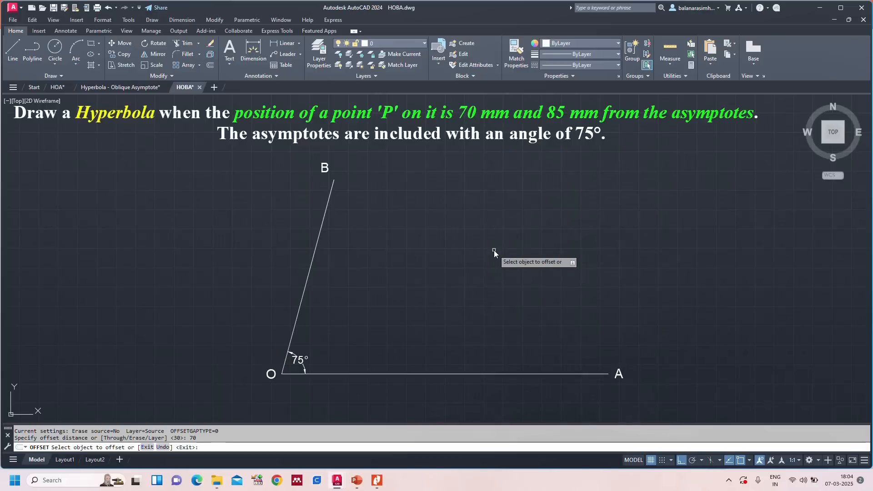
{"action": "left_click", "coordinate": [486, 373]}
{"action": "left_click", "coordinate": [492, 346]}
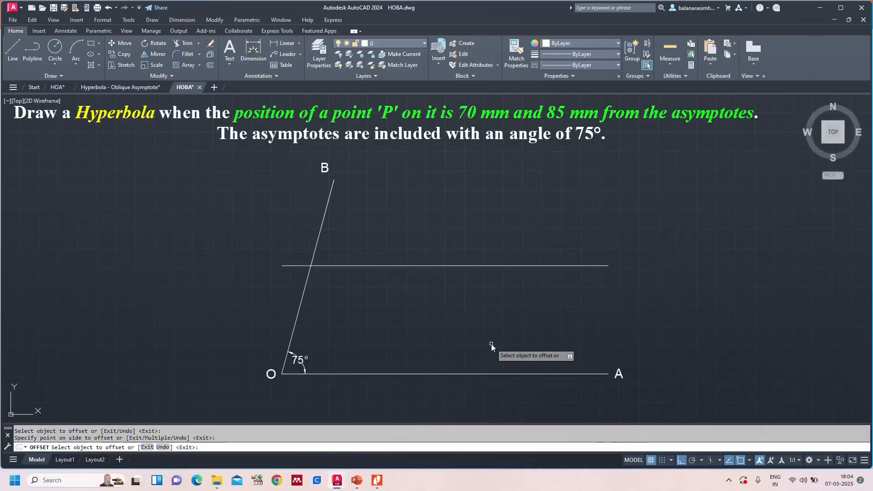
Offset inclined asymptote OB by 85 mm towards the inside of the angle to create a parallel line.
{"action": "key", "text": "Escape"}
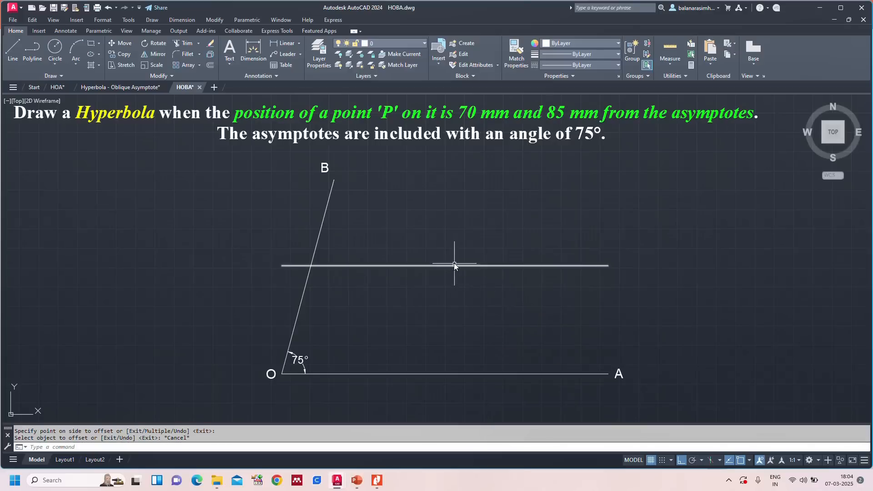
{"action": "type", "text": "o"}
{"action": "key", "text": "Return"}
{"action": "type", "text": "85"}
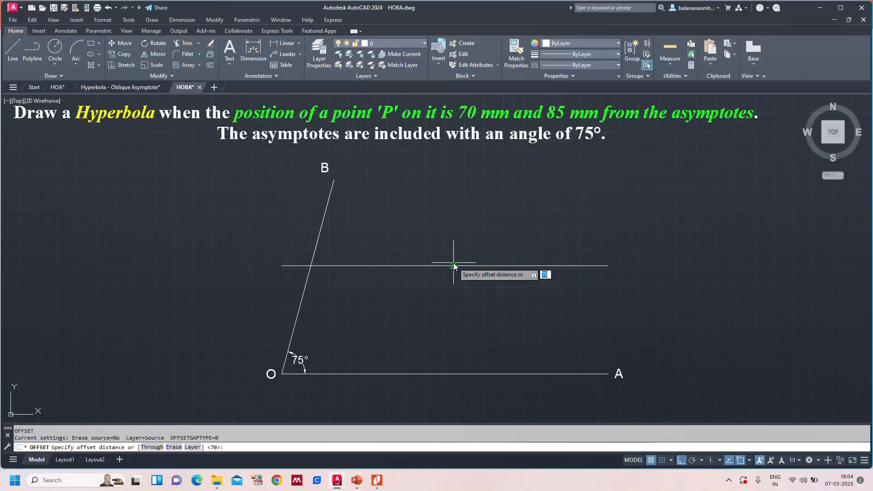
{"action": "key", "text": "Return"}
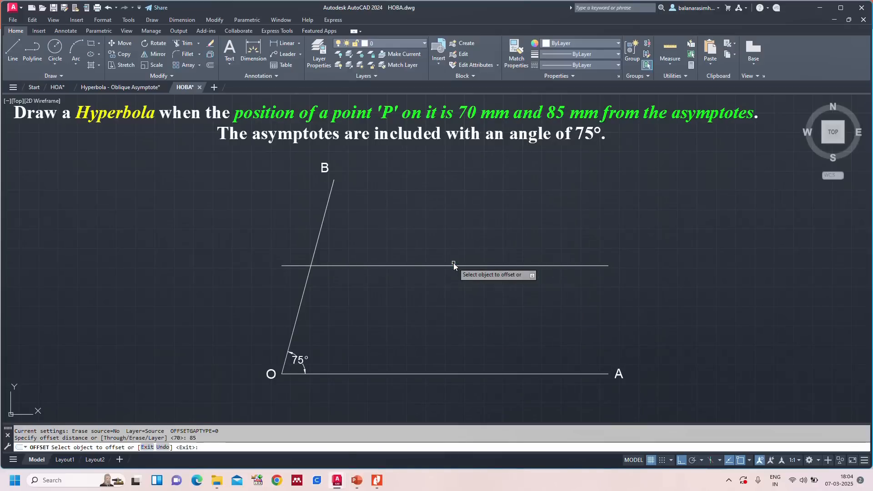
{"action": "left_click", "coordinate": [318, 236]}
{"action": "left_click", "coordinate": [361, 249]}
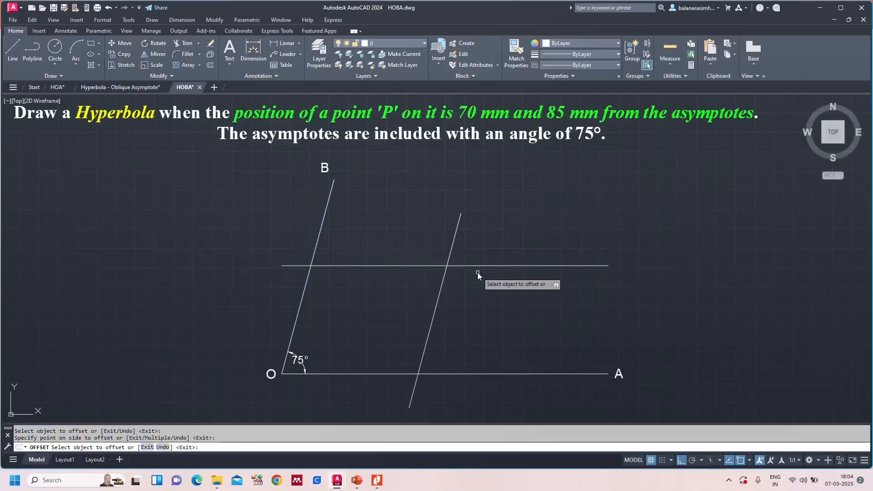
{"action": "key", "text": "Escape"}
Trim the ends of both parallel lines that project beyond asymptotes OB and OA.
{"action": "type", "text": "tr"}
{"action": "key", "text": "Return"}
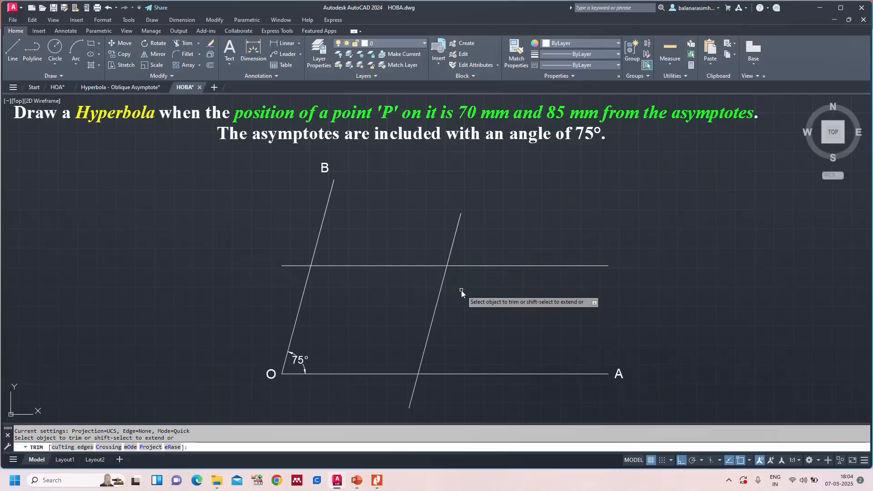
{"action": "left_click", "coordinate": [296, 266]}
{"action": "left_click", "coordinate": [411, 390]}
{"action": "key", "text": "Escape"}
Move the problem statement text straight up to make more room above the construction.
{"action": "type", "text": "z"}
{"action": "key", "text": "Return"}
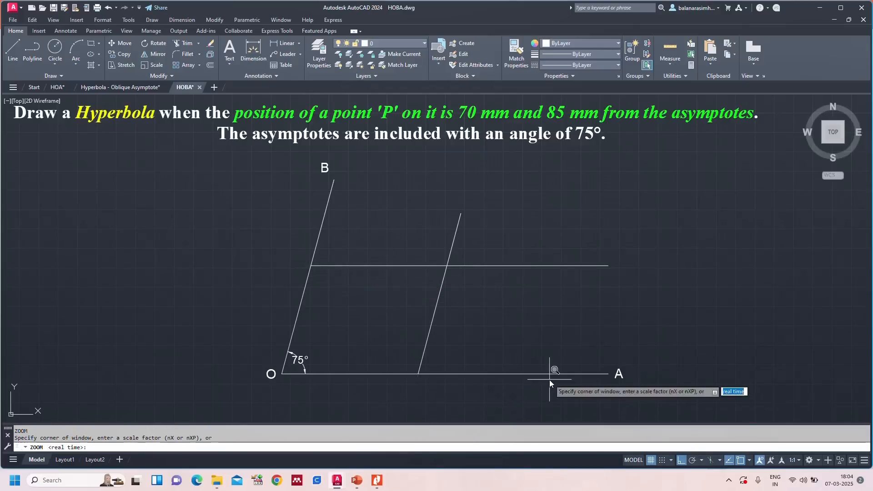
{"action": "type", "text": "a"}
{"action": "key", "text": "Return"}
{"action": "scroll", "coordinate": [550, 271], "scroll_direction": "down", "scroll_amount": 2}
{"action": "middle_click_drag", "start_coordinate": [589, 224], "coordinate": [578, 267]}
{"action": "left_click", "coordinate": [383, 212]}
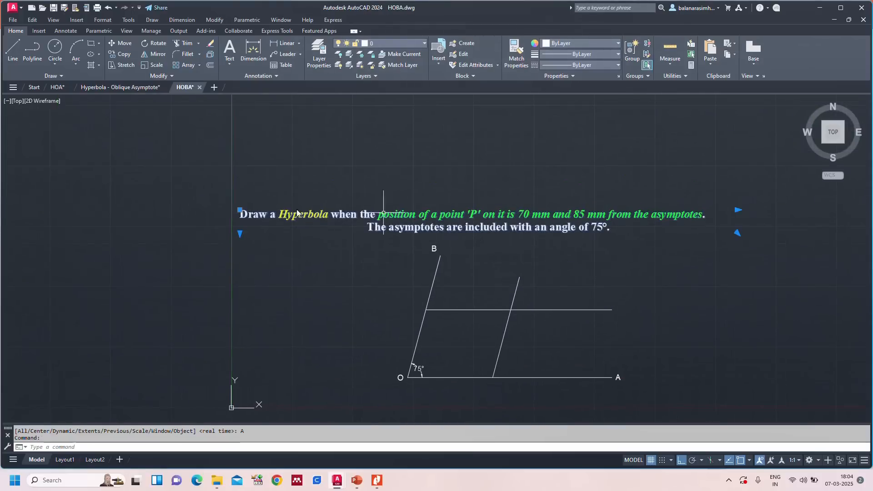
{"action": "left_click", "coordinate": [239, 210]}
{"action": "key", "text": "Escape"}
Draw a horizontal boundary line just below the problem statement, spanning above both inclined lines.
{"action": "type", "text": "L"}
{"action": "key", "text": "Return"}
{"action": "left_click", "coordinate": [323, 134]}
{"action": "key", "text": "Escape"}
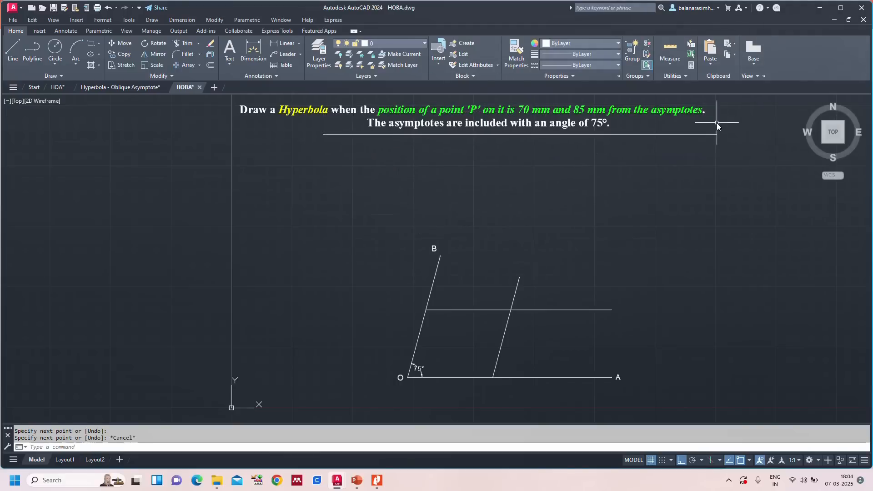
Extend asymptote OB and its parallel line up to the horizontal boundary line.
{"action": "type", "text": "EX"}
{"action": "key", "text": "Return"}
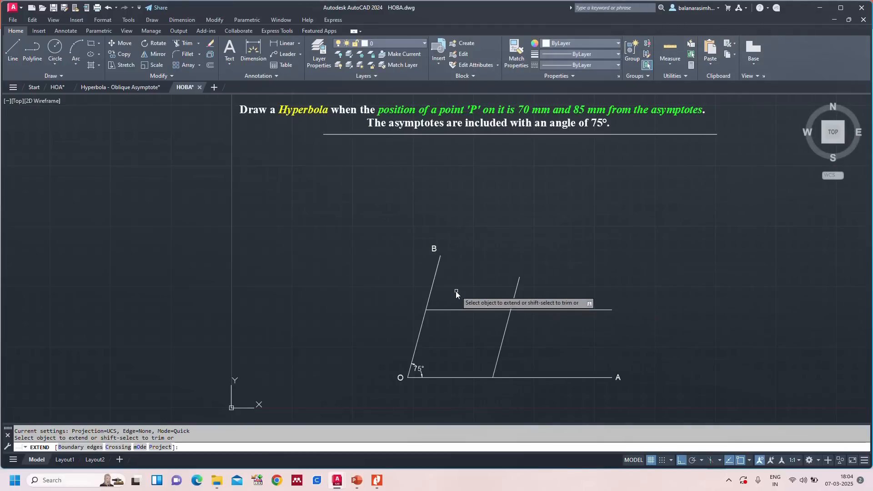
{"action": "left_click", "coordinate": [434, 277]}
{"action": "left_click", "coordinate": [516, 290]}
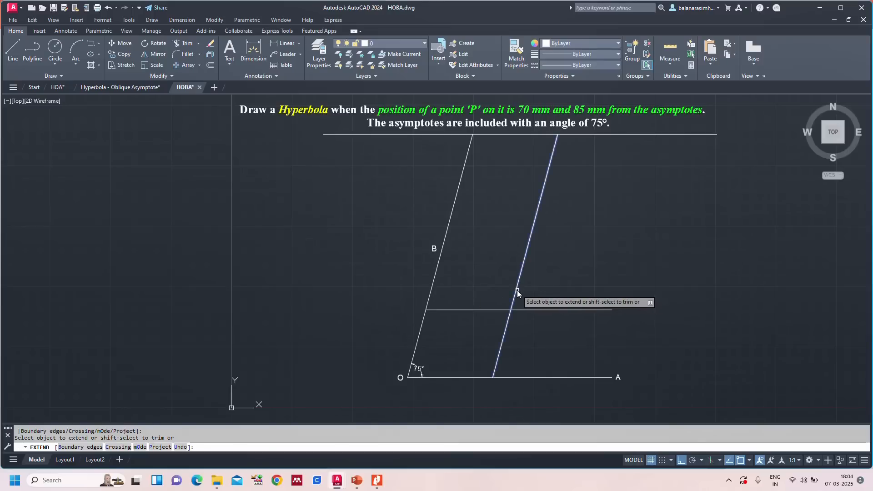
{"action": "key", "text": "Escape"}
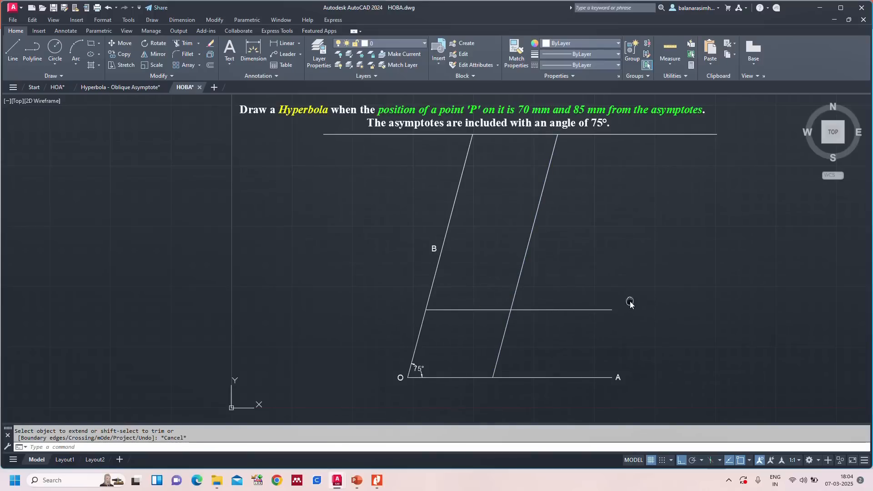
Draw a vertical boundary line well beyond end A, crossing the levels of both horizontal lines.
{"action": "middle_click_drag", "start_coordinate": [630, 302], "coordinate": [514, 288]}
{"action": "type", "text": "L"}
{"action": "key", "text": "Return"}
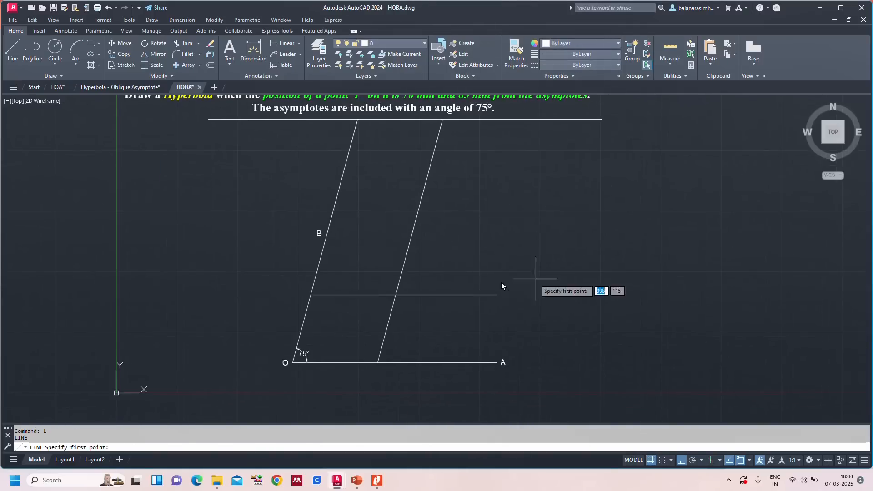
{"action": "left_click", "coordinate": [656, 156]}
{"action": "left_click", "coordinate": [676, 391]}
{"action": "key", "text": "Return"}
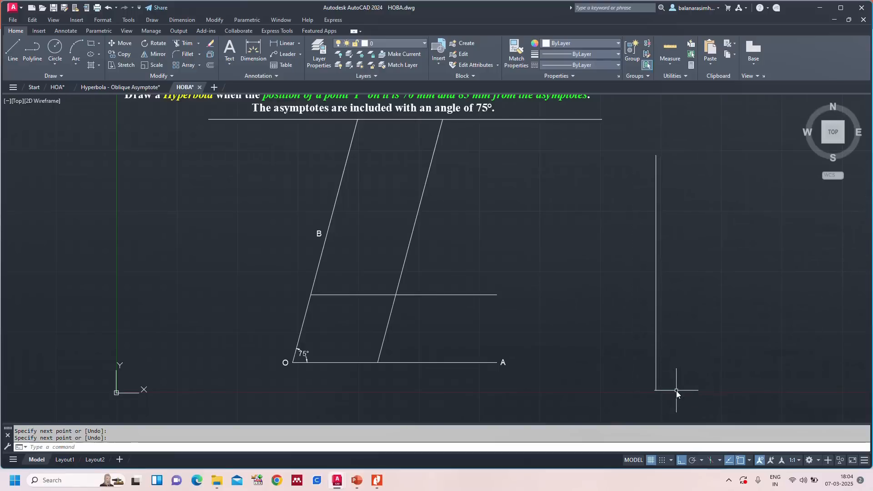
Extend asymptote OA and its parallel line to the vertical boundary line.
{"action": "type", "text": "ex"}
{"action": "key", "text": "Return"}
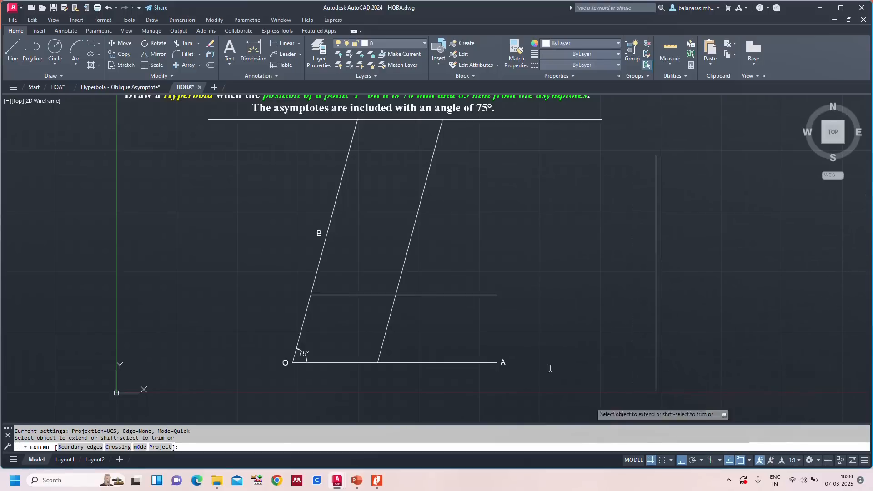
{"action": "left_click", "coordinate": [485, 295]}
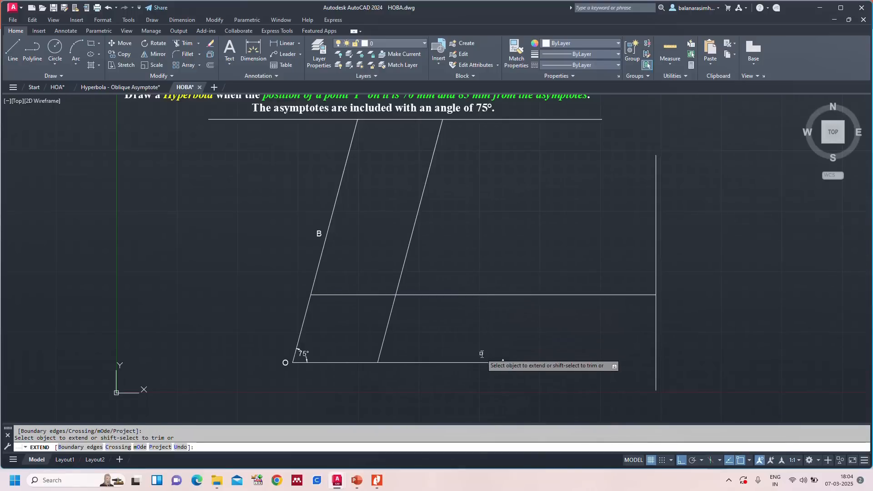
{"action": "left_click", "coordinate": [481, 362]}
{"action": "left_click", "coordinate": [493, 362]}
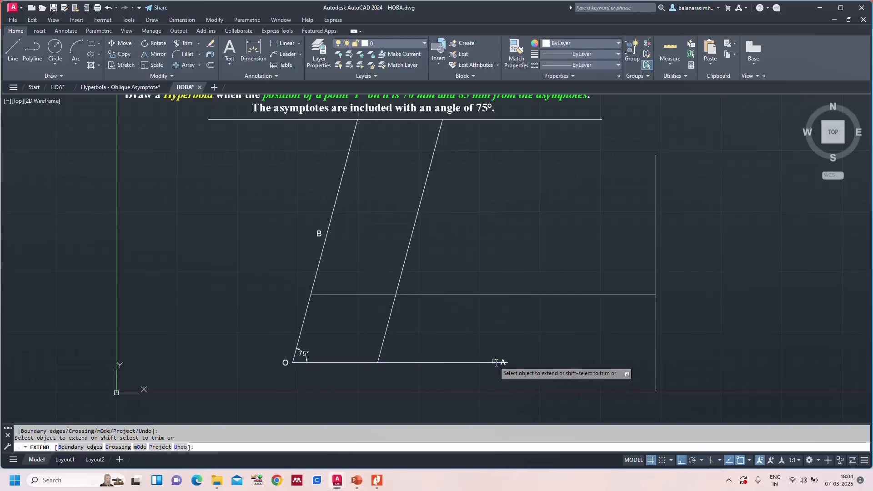
{"action": "left_click", "coordinate": [495, 364]}
{"action": "key", "text": "Escape"}
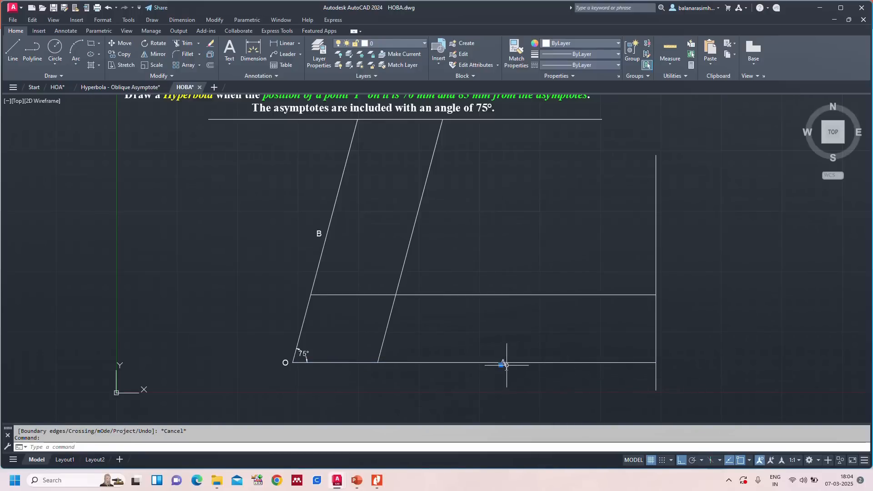
Erase the old A label together with the vertical and horizontal boundary lines.
{"action": "left_click", "coordinate": [506, 365]}
{"action": "key", "text": "Escape"}
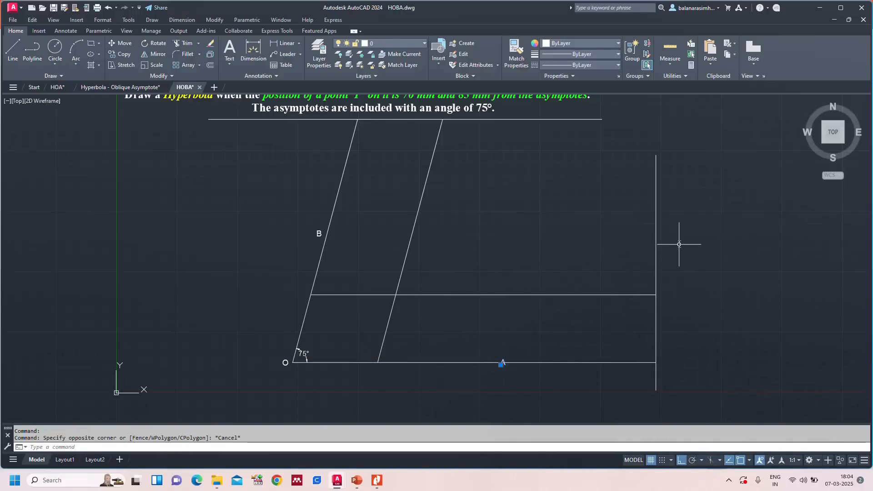
{"action": "left_click", "coordinate": [658, 236]}
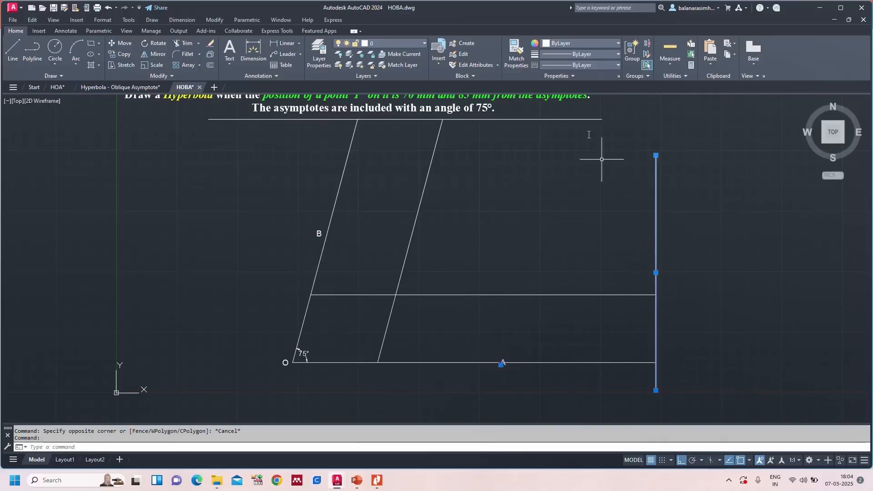
{"action": "left_click", "coordinate": [572, 120]}
{"action": "key", "text": "Delete"}
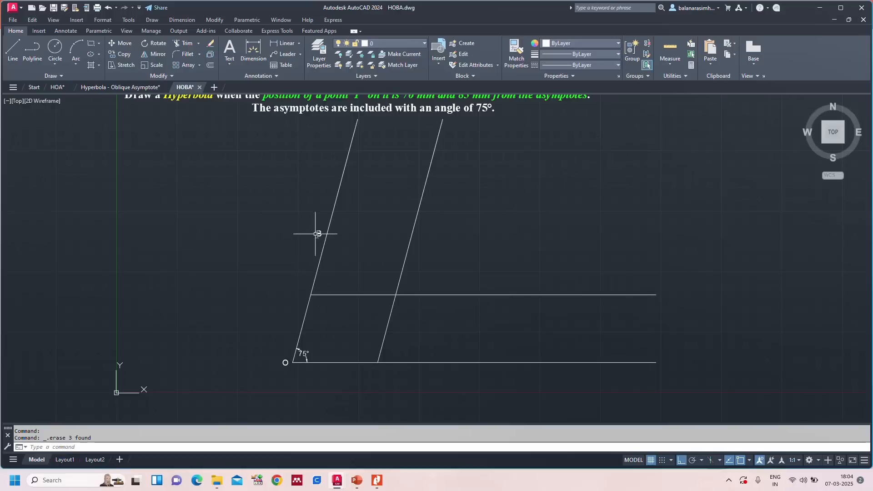
Paste a copy of the B label at the extended end of OA and change its text to A.
{"action": "key", "text": "ctrl+v"}
{"action": "left_click", "coordinate": [660, 363]}
{"action": "double_click", "coordinate": [659, 360]}
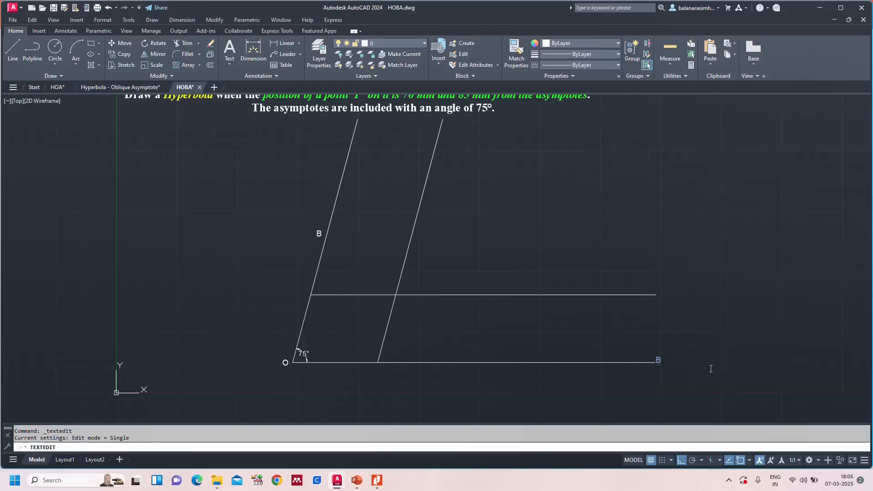
{"action": "left_click", "coordinate": [710, 368]}
{"action": "key", "text": "Escape"}
Turn Ortho off and move the B label to the upper end of the extended inclined asymptote.
{"action": "middle_click_drag", "start_coordinate": [425, 213], "coordinate": [432, 264]}
{"action": "scroll", "coordinate": [429, 265], "scroll_direction": "up", "scroll_amount": 2}
{"action": "scroll", "coordinate": [285, 285], "scroll_direction": "down", "scroll_amount": 2}
{"action": "left_click", "coordinate": [272, 293]}
{"action": "left_click", "coordinate": [271, 293]}
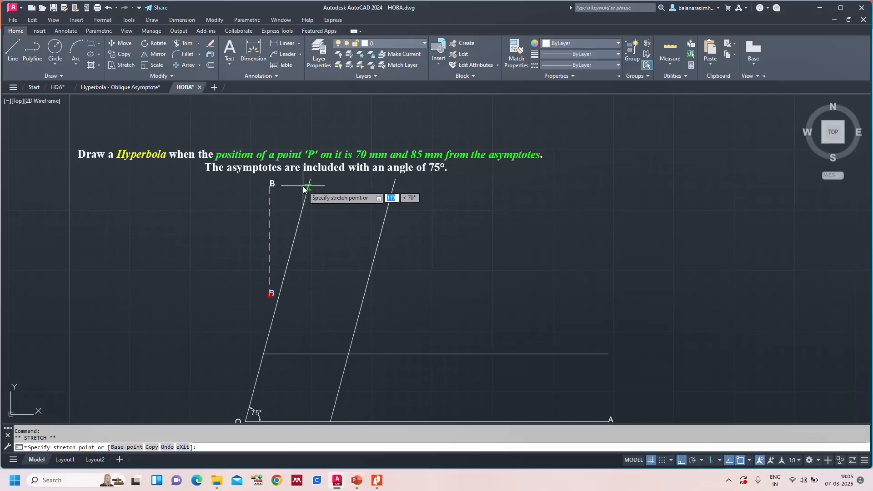
{"action": "left_click", "coordinate": [681, 460]}
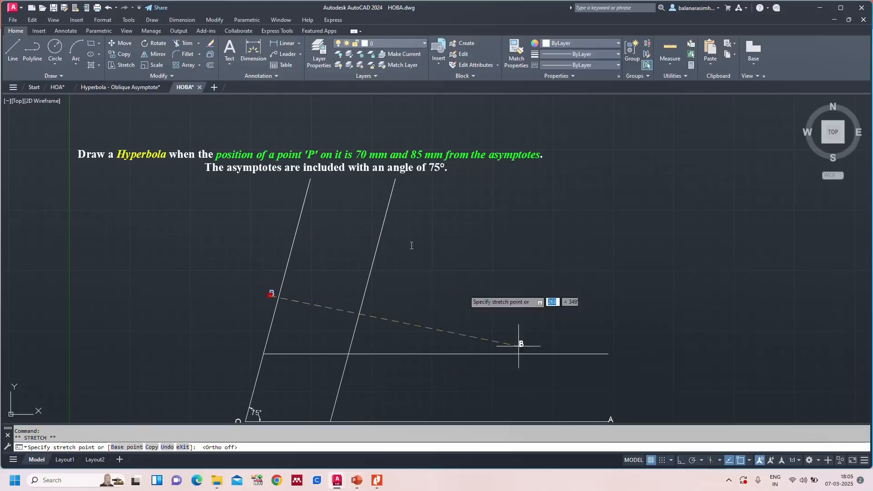
{"action": "left_click", "coordinate": [307, 181]}
{"action": "key", "text": "Escape"}
Shift the problem statement text slightly higher so it clears the extended inclined lines.
{"action": "left_click", "coordinate": [112, 153]}
{"action": "left_click", "coordinate": [74, 150]}
{"action": "left_click", "coordinate": [74, 126]}
{"action": "key", "text": "Escape"}
{"action": "key", "text": "Escape"}
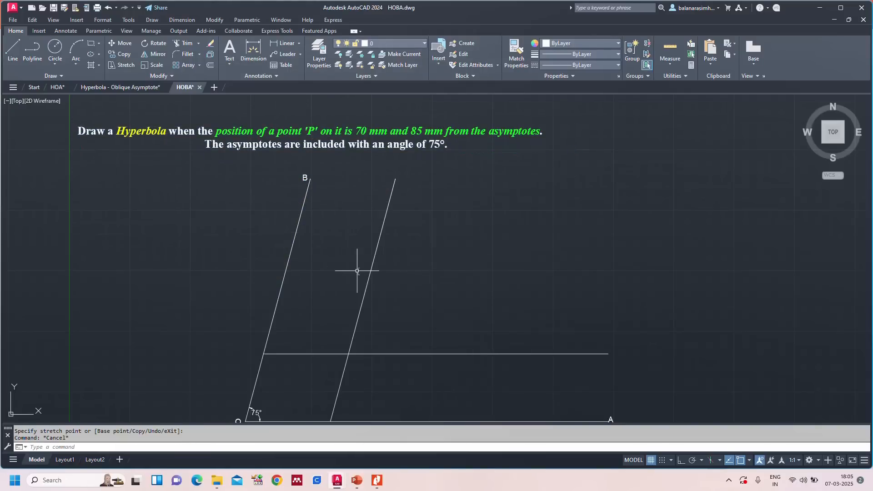
Place a point object at the intersection of the two parallel lines.
{"action": "type", "text": "z"}
{"action": "key", "text": "Return"}
{"action": "type", "text": "a"}
{"action": "key", "text": "Return"}
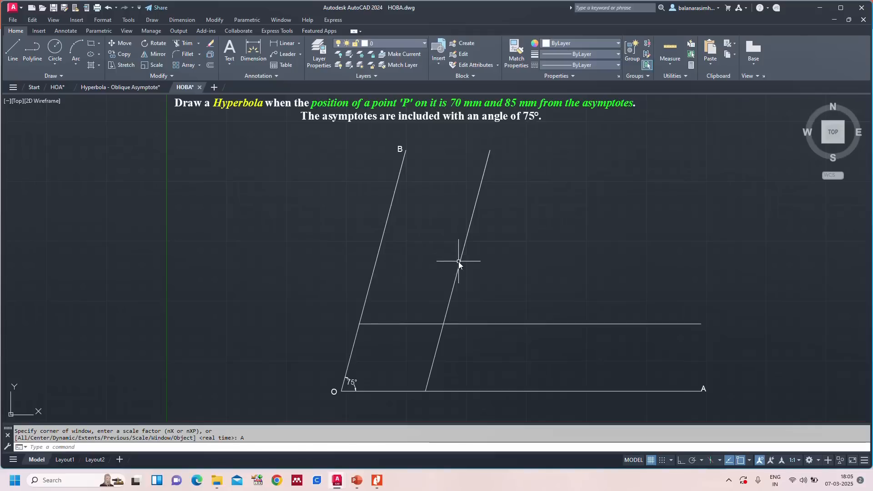
{"action": "type", "text": "O"}
{"action": "key", "text": "Return"}
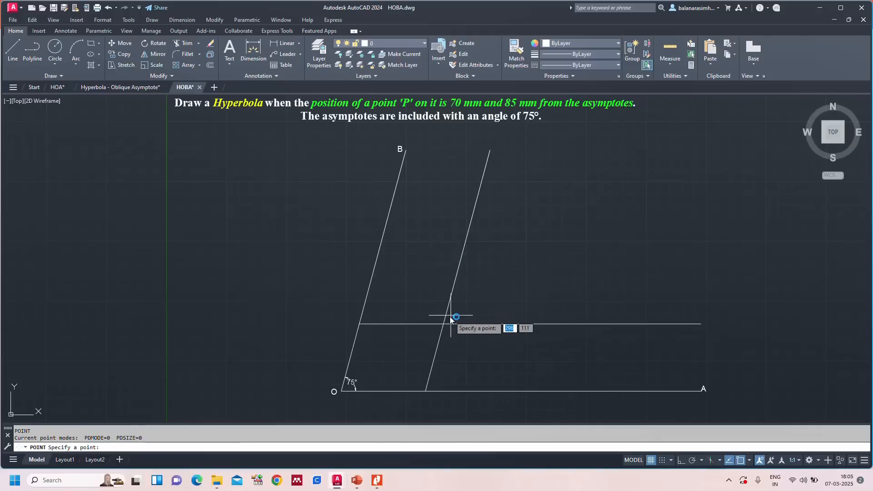
{"action": "left_click", "coordinate": [439, 325]}
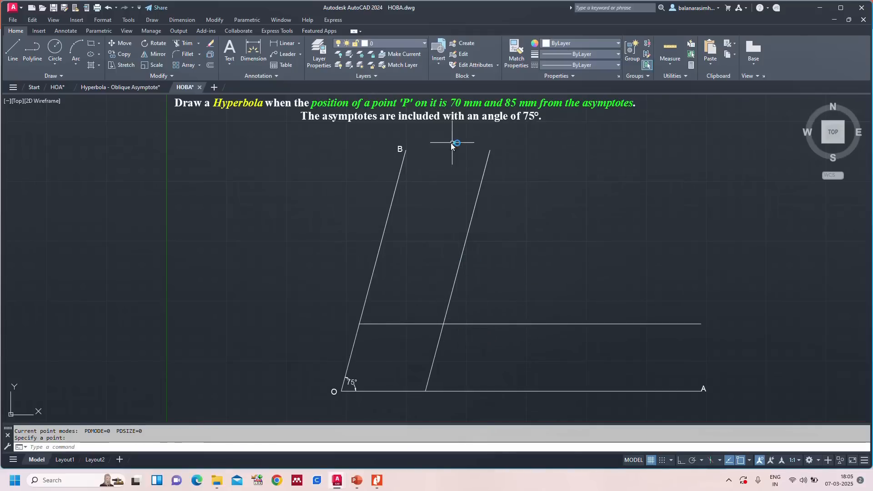
Change the point style to the X mark and size it in absolute units.
{"action": "type", "text": "P"}
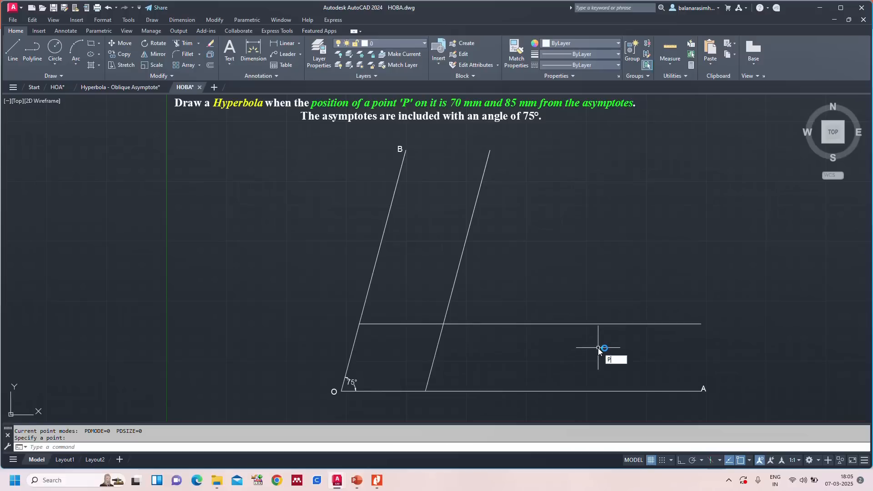
{"action": "type", "text": "TYPE"}
{"action": "key", "text": "Return"}
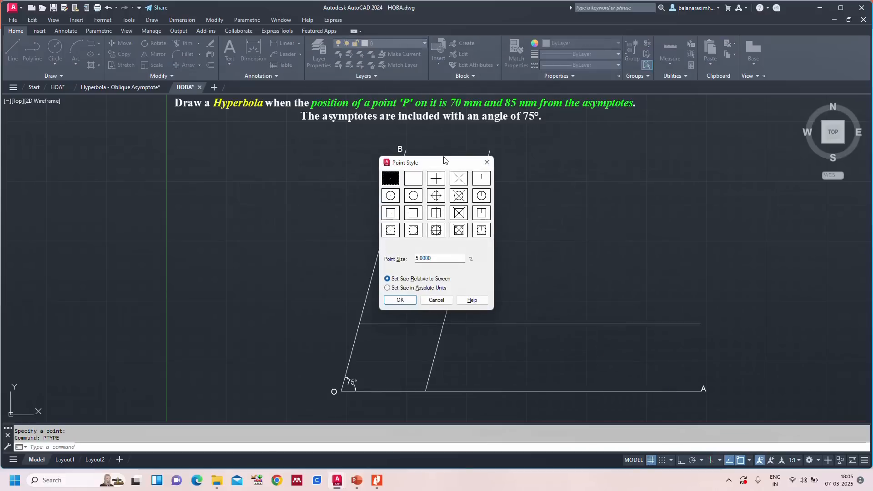
{"action": "left_click", "coordinate": [457, 178]}
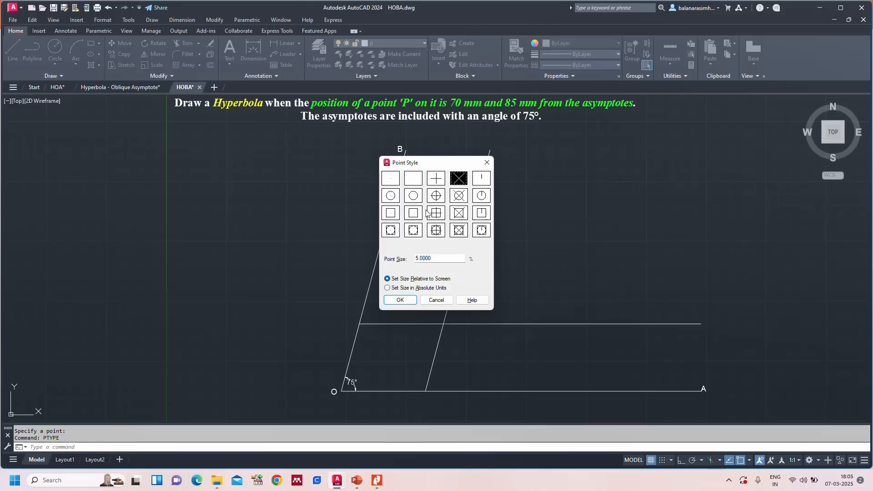
{"action": "left_click", "coordinate": [417, 258]}
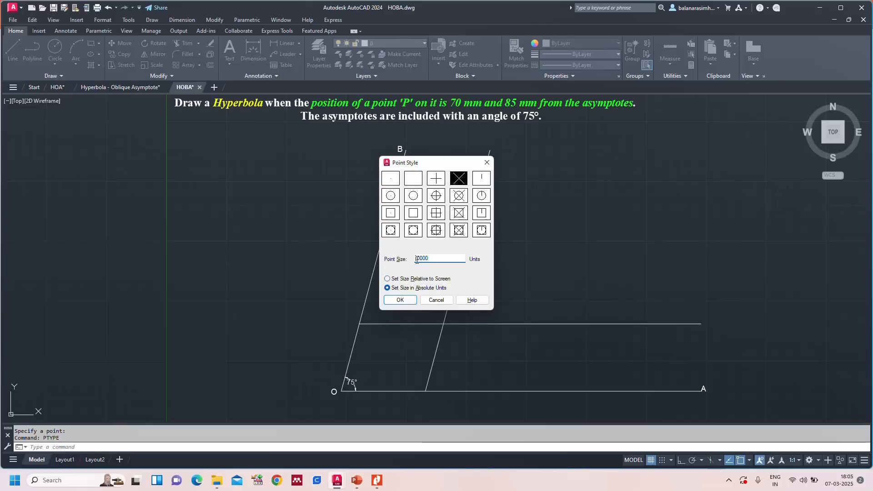
{"action": "left_click", "coordinate": [400, 300]}
{"action": "scroll", "coordinate": [448, 337], "scroll_direction": "up", "scroll_amount": 2}
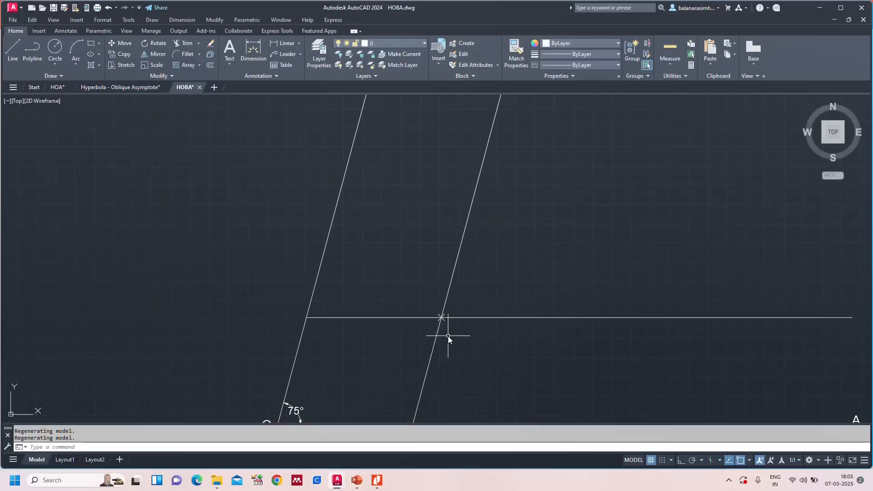
Set the point size to 5 absolute units in the point style settings.
{"action": "scroll", "coordinate": [447, 312], "scroll_direction": "down", "scroll_amount": 2}
{"action": "type", "text": "ptype"}
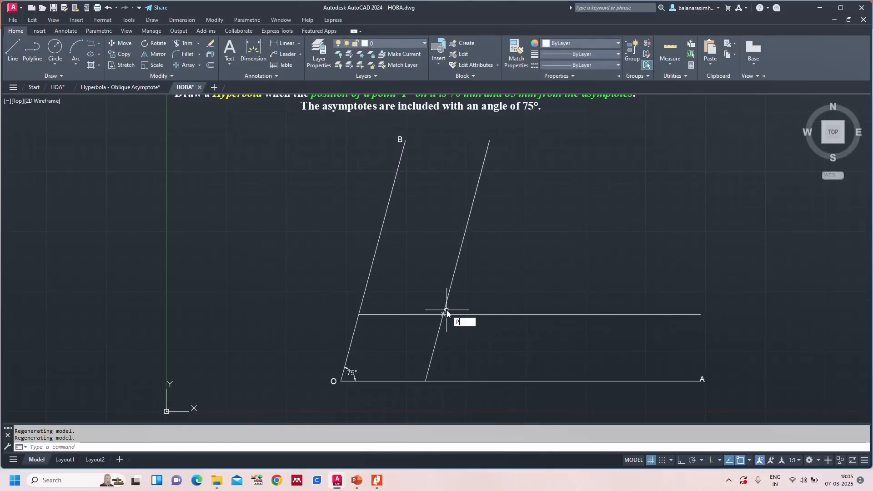
{"action": "key", "text": "Return"}
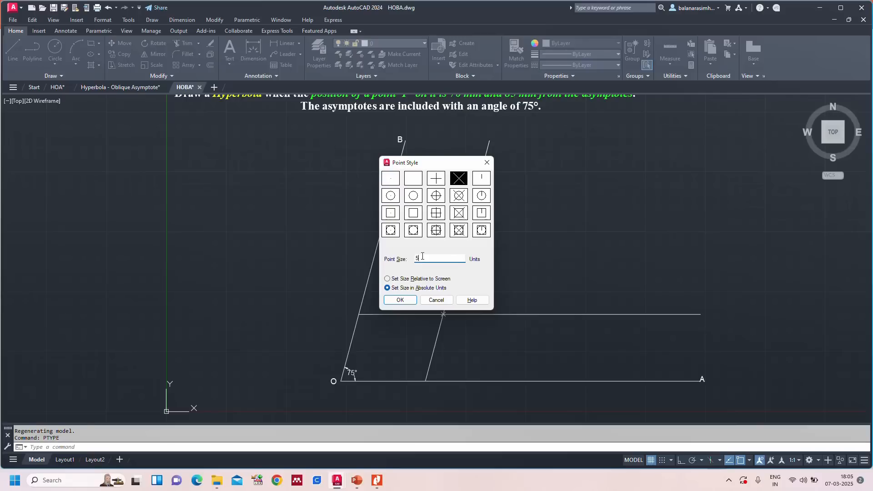
{"action": "left_click", "coordinate": [400, 300]}
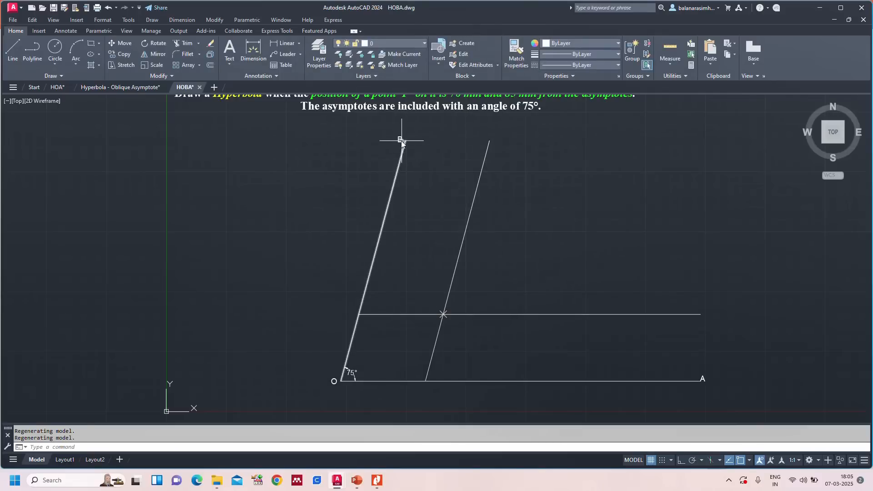
Copy the B label beside the X-marked intersection of the two parallel lines and change its text to P.
{"action": "left_click", "coordinate": [398, 140]}
{"action": "key", "text": "ctrl+c"}
{"action": "key", "text": "ctrl+v"}
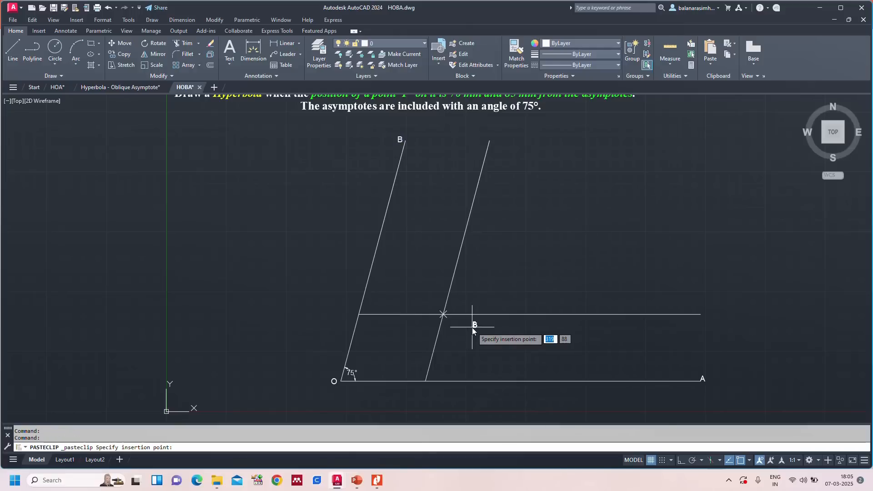
{"action": "left_click", "coordinate": [451, 314]}
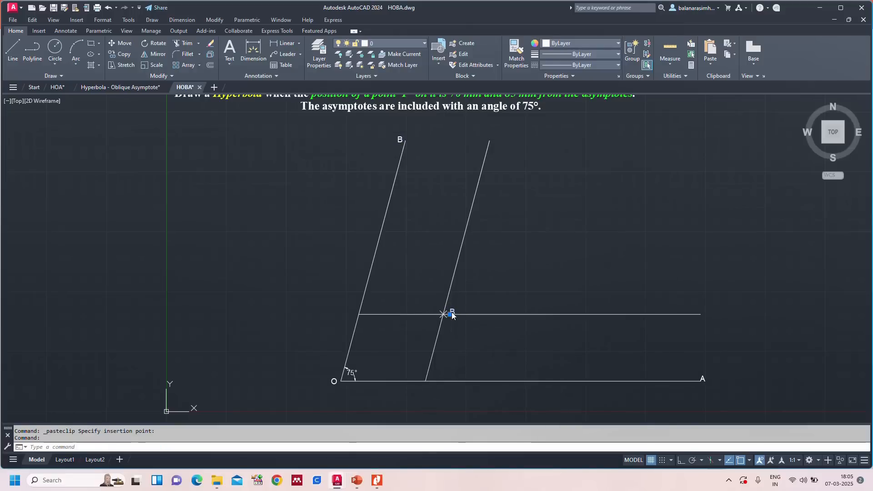
{"action": "double_click", "coordinate": [452, 313]}
{"action": "type", "text": "P"}
{"action": "left_click", "coordinate": [531, 235]}
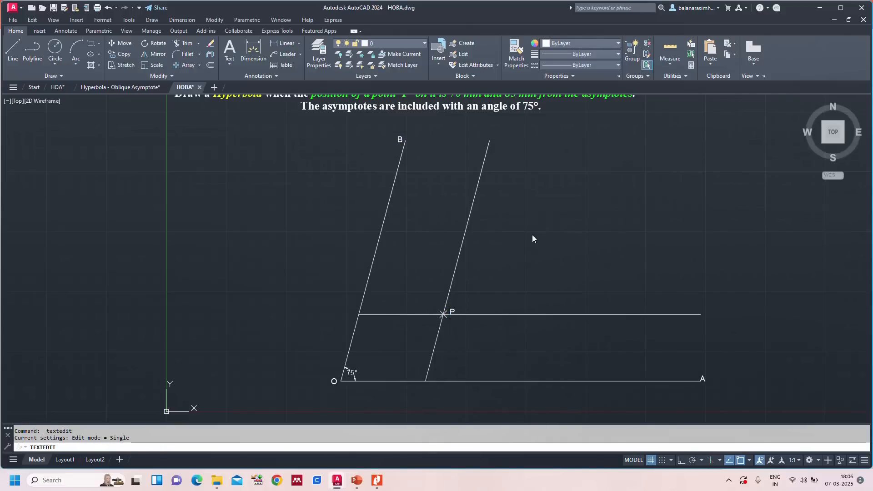
{"action": "key", "text": "Escape"}
{"action": "key", "text": "Escape"}
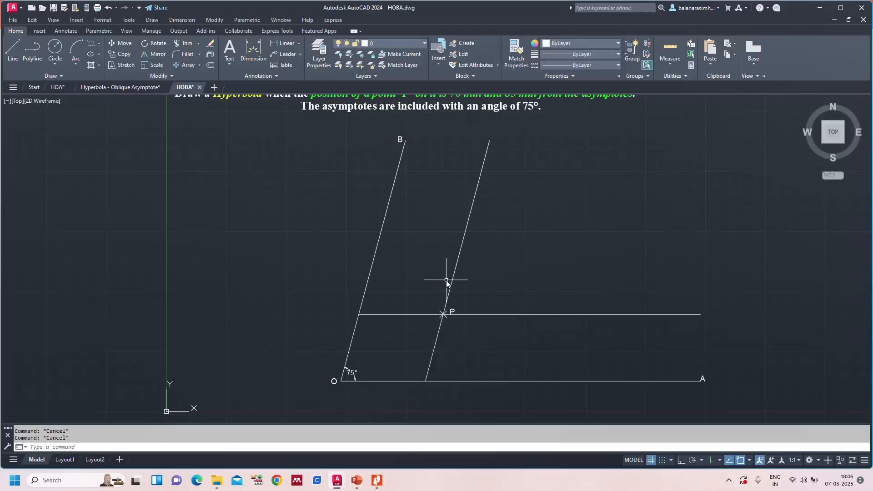
Place five unevenly spaced points along the horizontal line through P, two before P and three beyond it.
{"action": "key", "text": "Return"}
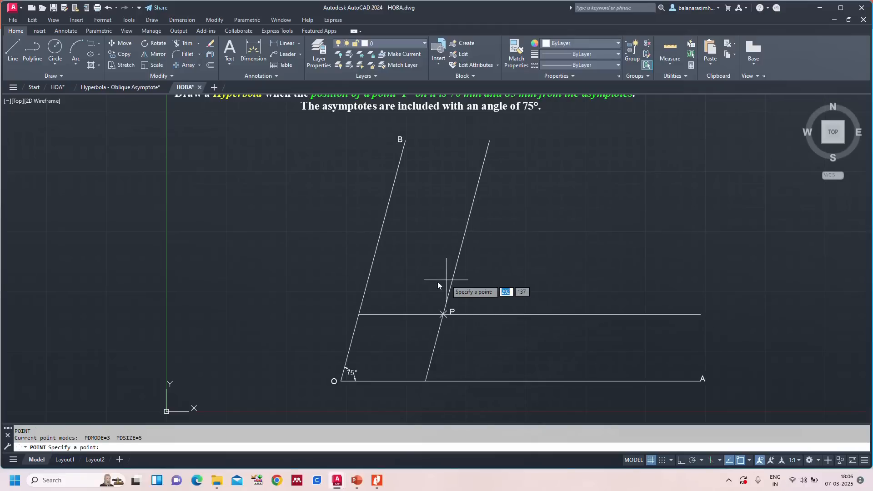
{"action": "left_click", "coordinate": [398, 314]}
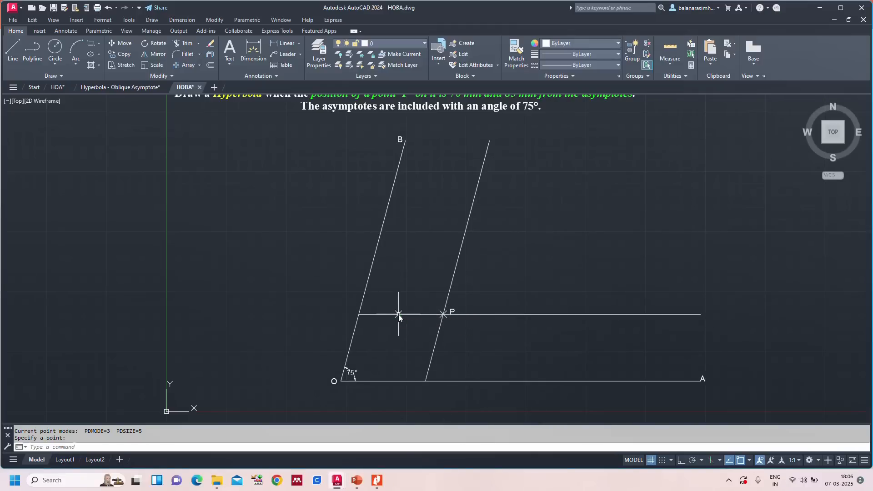
{"action": "key", "text": "Return"}
{"action": "left_click", "coordinate": [427, 315]}
{"action": "key", "text": "Return"}
{"action": "left_click", "coordinate": [501, 314]}
{"action": "key", "text": "Return"}
{"action": "left_click", "coordinate": [576, 314]}
{"action": "key", "text": "Return"}
{"action": "left_click", "coordinate": [647, 314]}
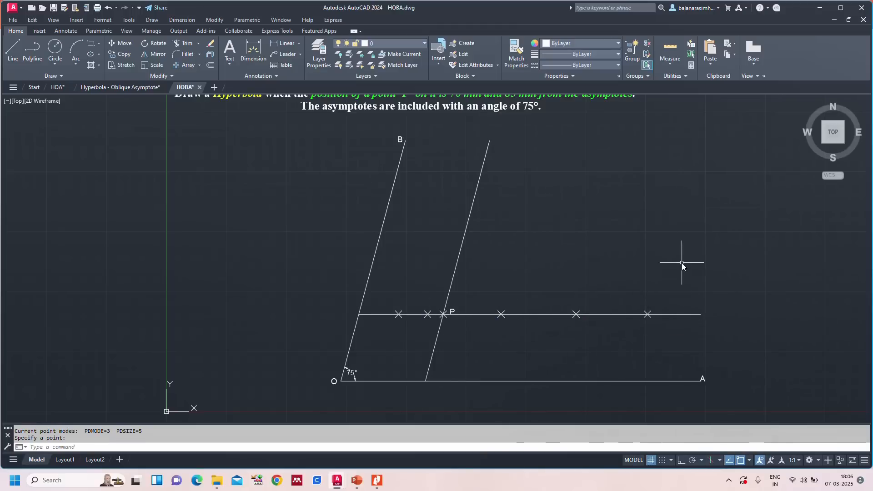
Label the five new points 1, 2, 3, 4 and 5 just below the line, using text height 6 and rotation 0.
{"action": "type", "text": "dt"}
{"action": "key", "text": "Return"}
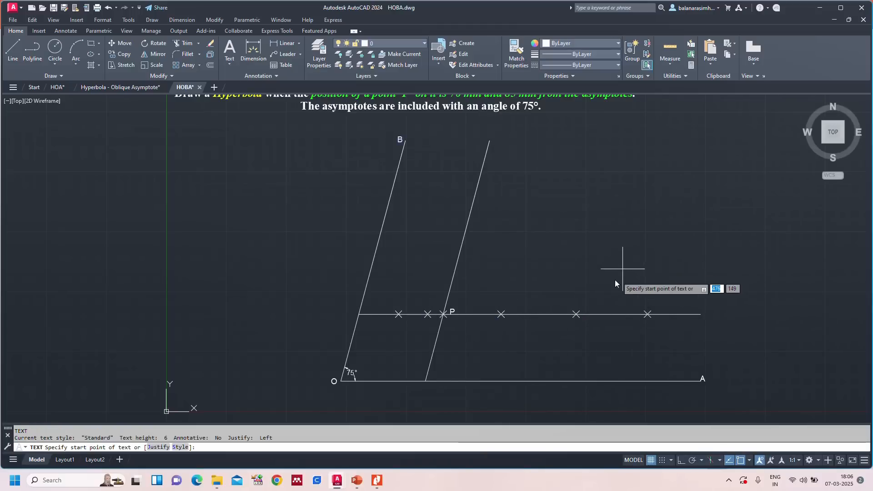
{"action": "left_click", "coordinate": [398, 326]}
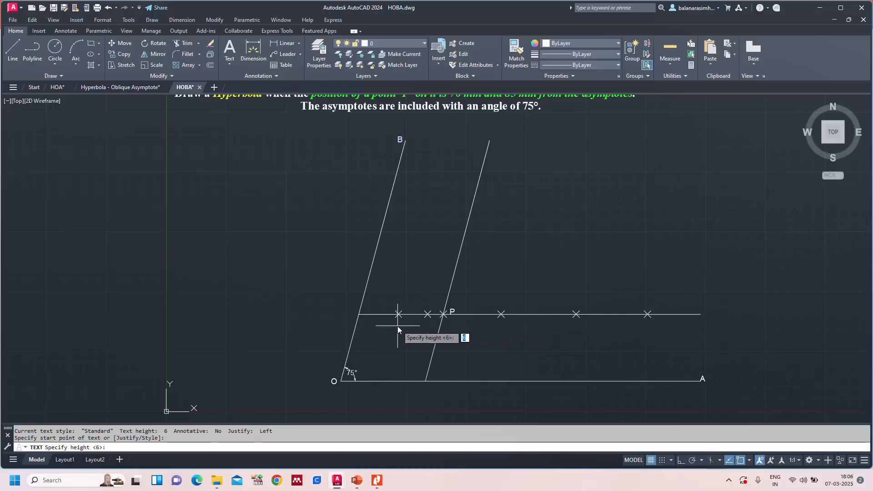
{"action": "key", "text": "Return"}
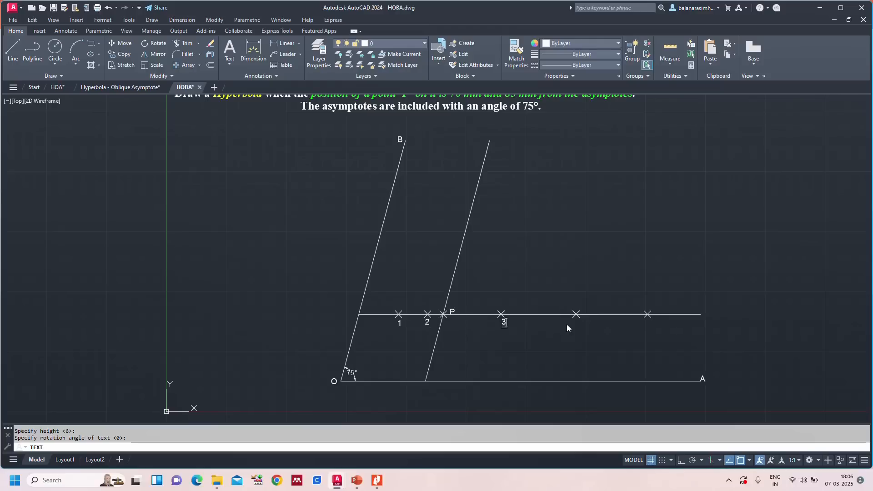
{"action": "left_click", "coordinate": [647, 326]}
{"action": "type", "text": "5"}
{"action": "key", "text": "Return"}
{"action": "key", "text": "Return"}
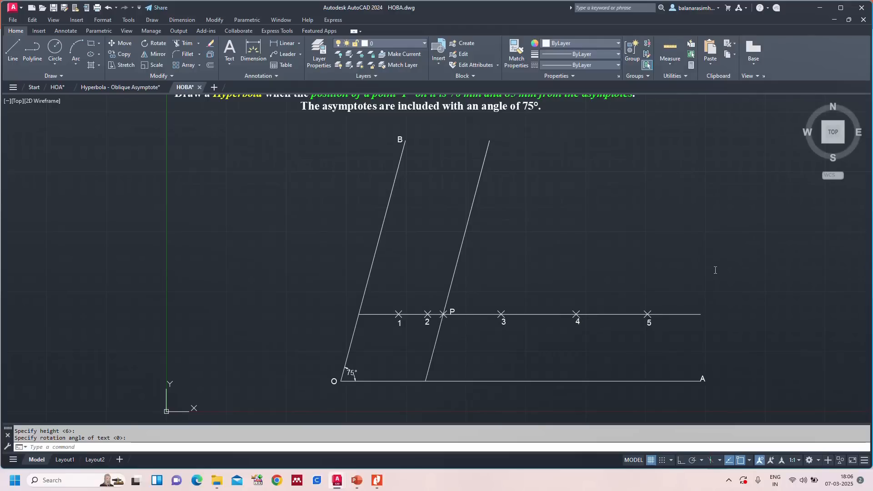
Draw lines from O to points 1 and 2.
{"action": "type", "text": "l"}
{"action": "key", "text": "Return"}
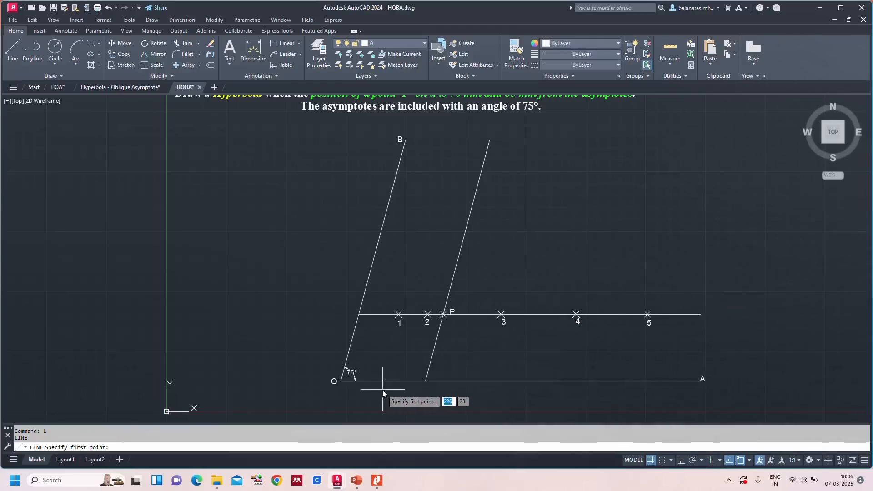
{"action": "left_click", "coordinate": [338, 383]}
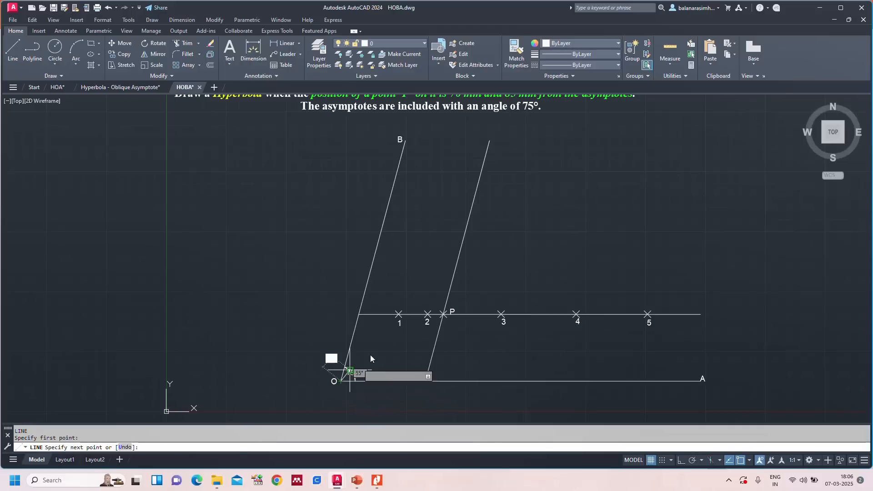
{"action": "left_click", "coordinate": [399, 315]}
{"action": "key", "text": "Return"}
{"action": "key", "text": "Return"}
{"action": "left_click", "coordinate": [340, 381]}
{"action": "left_click", "coordinate": [428, 315]}
{"action": "key", "text": "Return"}
Draw lines from O to points 3, 4 and 5.
{"action": "key", "text": "Return"}
{"action": "left_click", "coordinate": [341, 382]}
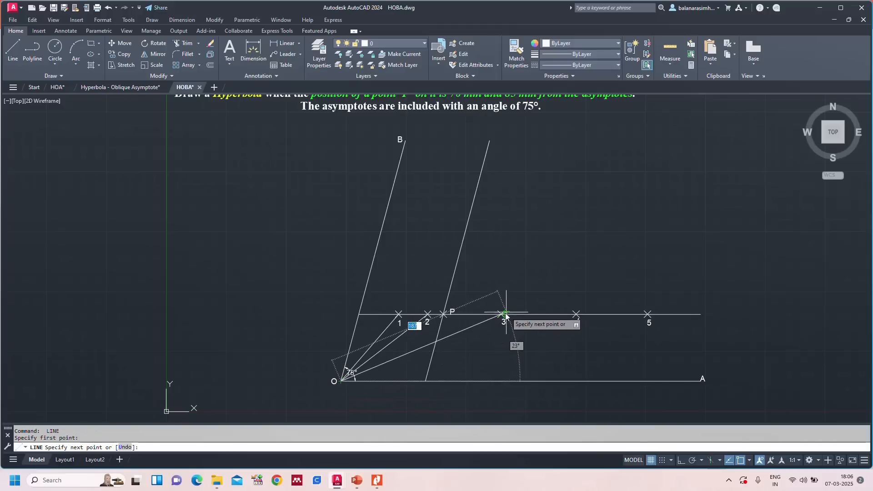
{"action": "left_click", "coordinate": [502, 315]}
{"action": "key", "text": "Return"}
{"action": "key", "text": "Return"}
{"action": "left_click", "coordinate": [341, 381]}
{"action": "left_click", "coordinate": [576, 315]}
{"action": "key", "text": "Return"}
{"action": "key", "text": "Return"}
{"action": "left_click", "coordinate": [342, 382]}
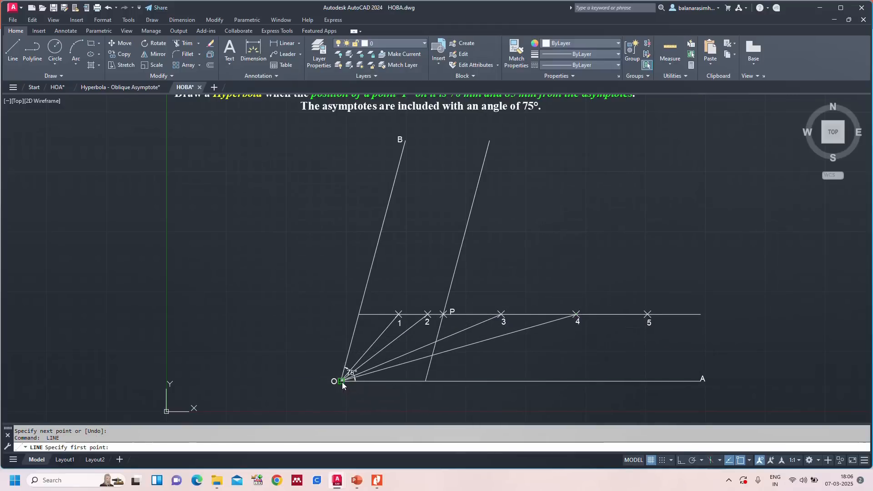
{"action": "left_click", "coordinate": [650, 317]}
{"action": "key", "text": "Return"}
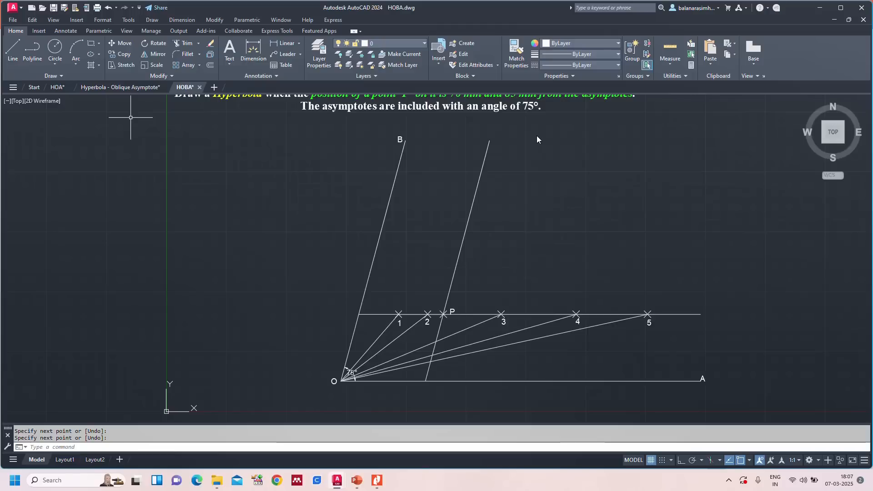
{"action": "key", "text": "Escape"}
Label the ends of the horizontal line through P as C and D and the inclined line's ends as E and F, with text height 6.
{"action": "scroll", "coordinate": [713, 149], "scroll_direction": "down", "scroll_amount": 2}
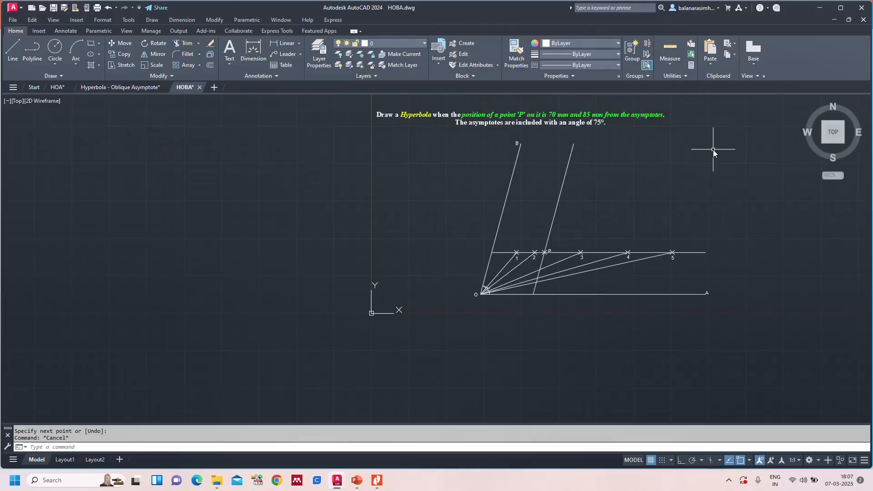
{"action": "scroll", "coordinate": [658, 169], "scroll_direction": "up", "scroll_amount": 2}
{"action": "middle_click_drag", "start_coordinate": [658, 169], "coordinate": [577, 154]}
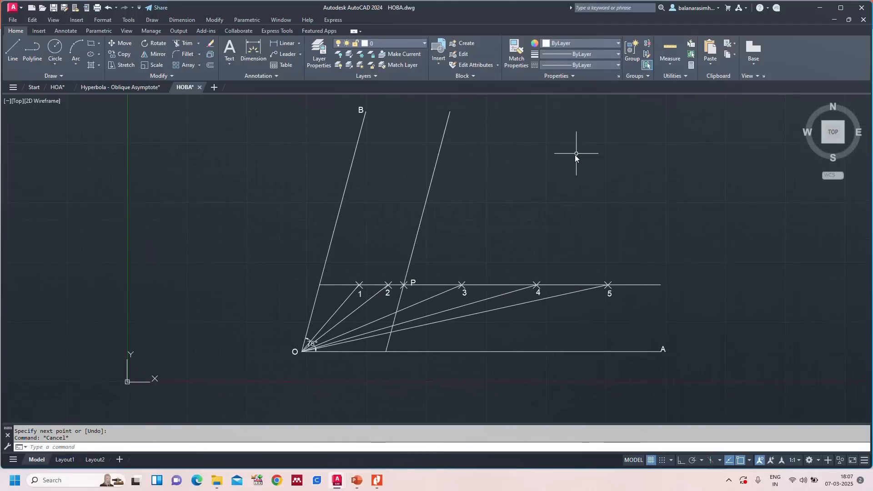
{"action": "type", "text": "DT"}
{"action": "key", "text": "Return"}
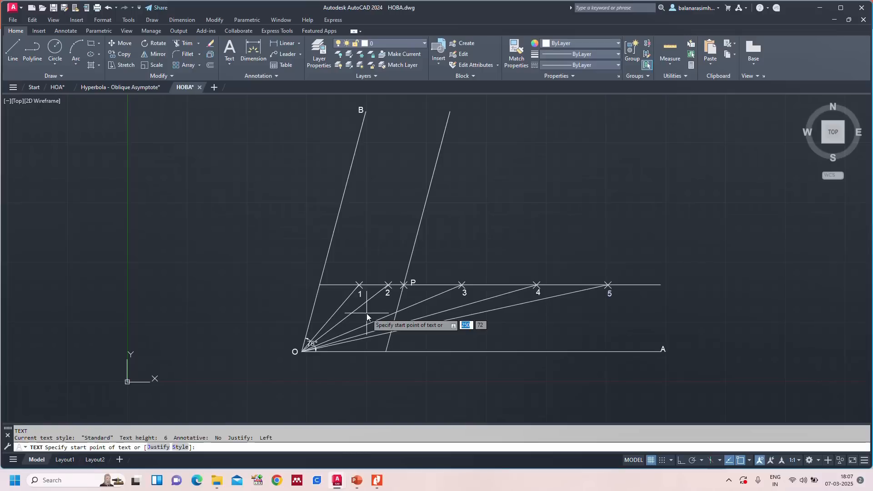
{"action": "left_click", "coordinate": [307, 282]}
{"action": "key", "text": "Return"}
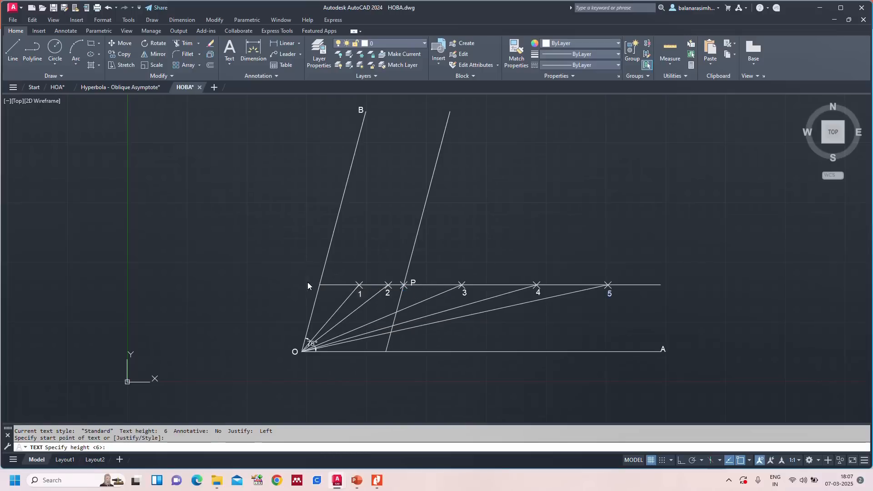
{"action": "key", "text": "Return"}
{"action": "type", "text": "C"}
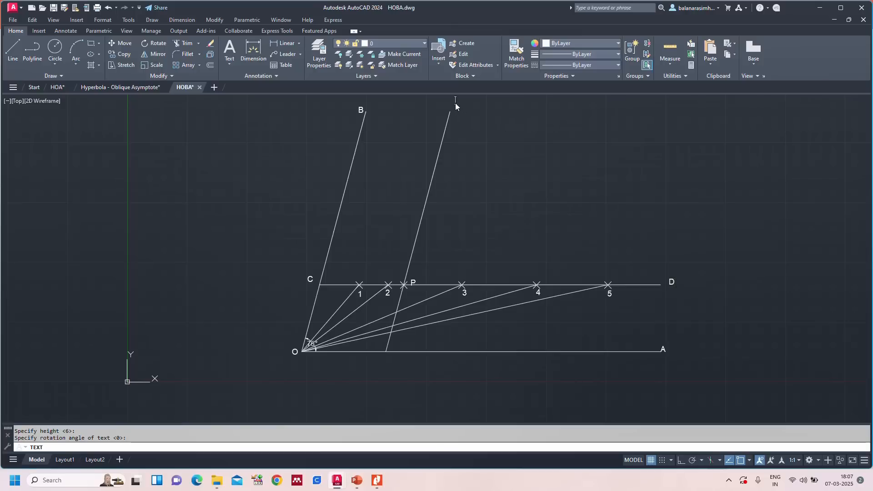
{"action": "type", "text": "E"}
{"action": "type", "text": "F"}
{"action": "key", "text": "Return"}
{"action": "key", "text": "Return"}
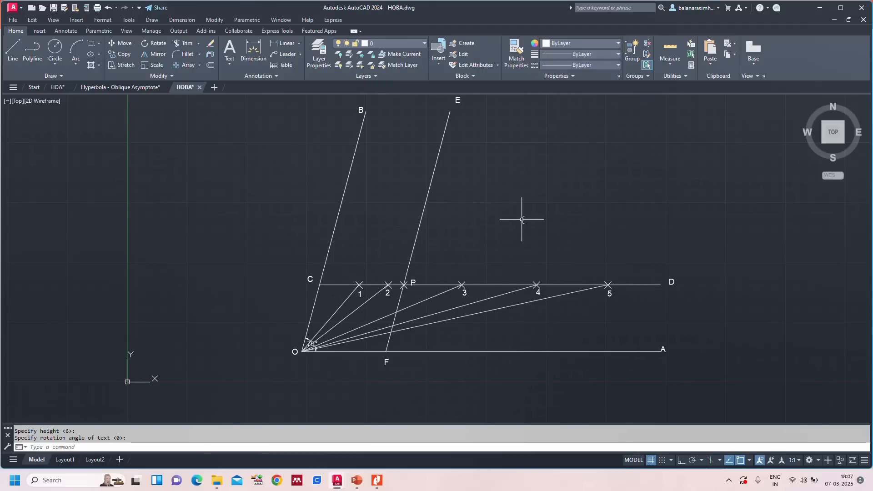
Extend lines O1 and O2 to meet line EF.
{"action": "type", "text": "ex"}
{"action": "key", "text": "Return"}
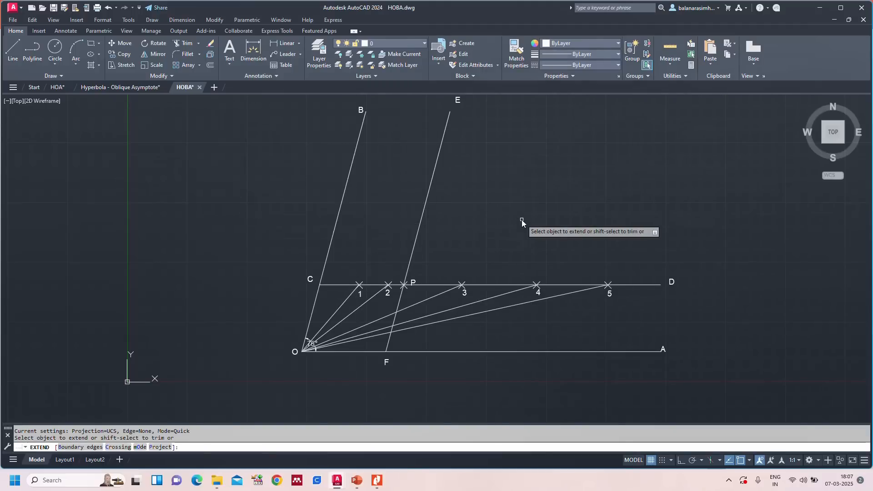
{"action": "left_click", "coordinate": [342, 304]}
{"action": "left_click", "coordinate": [357, 309]}
{"action": "key", "text": "Escape"}
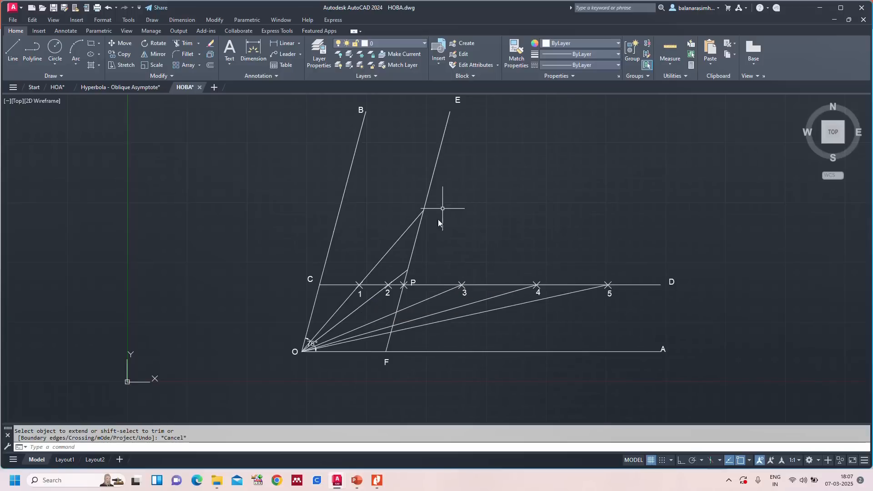
Label the intersections of the lines from O with EF as 1', 2', 3', 4' and 5', with text height 6.
{"action": "key", "text": "Return"}
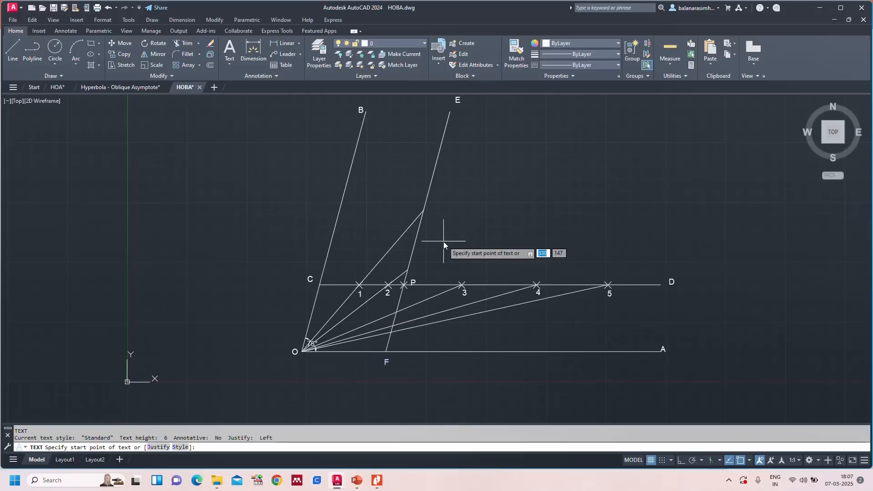
{"action": "left_click", "coordinate": [430, 212]}
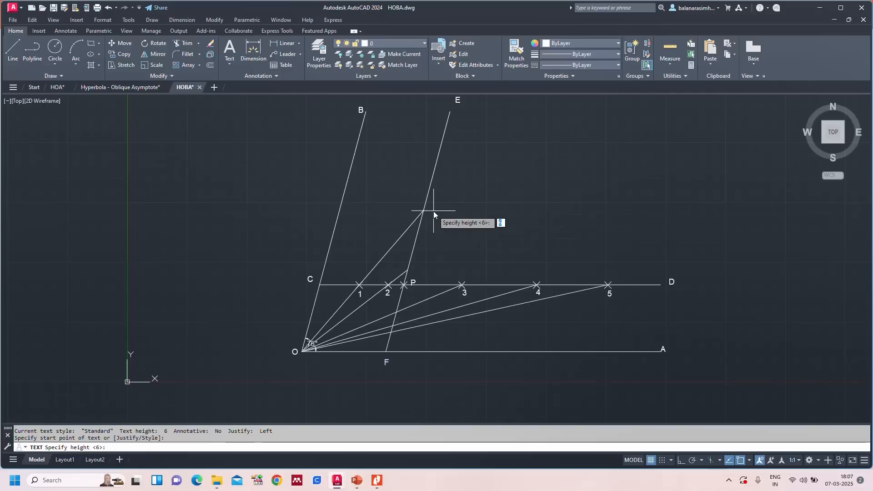
{"action": "key", "text": "Return"}
{"action": "key", "text": "Return"}
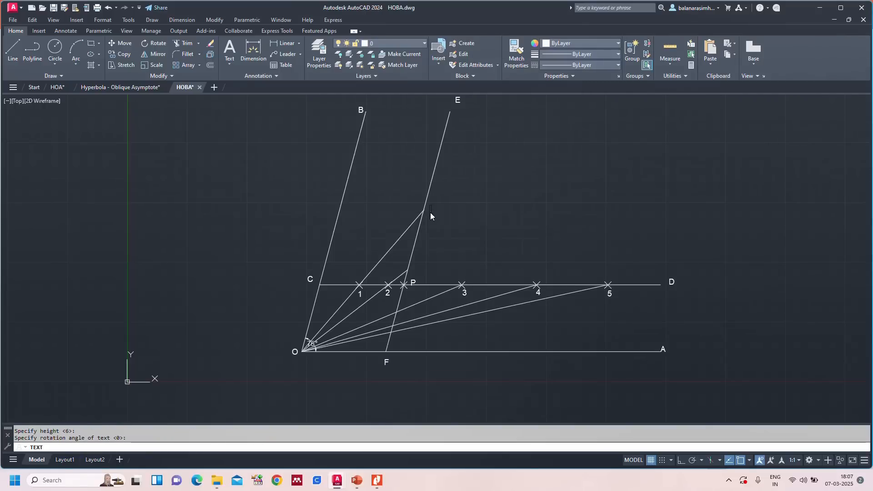
{"action": "left_click", "coordinate": [414, 271]}
{"action": "type", "text": "2"}
{"action": "key", "text": "Escape"}
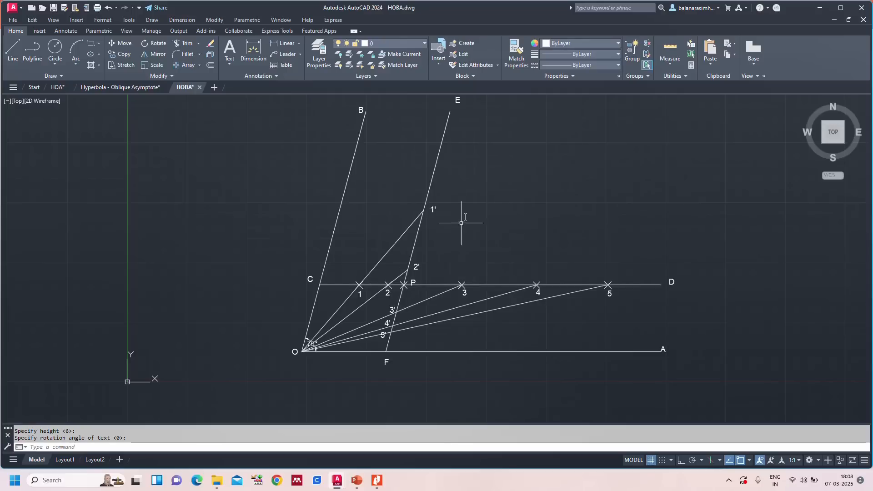
Review the finished rectangular hyperbola in HOA and the written oblique asymptotes construction steps, and return to the HOBA drawing.
{"action": "left_click", "coordinate": [58, 88]}
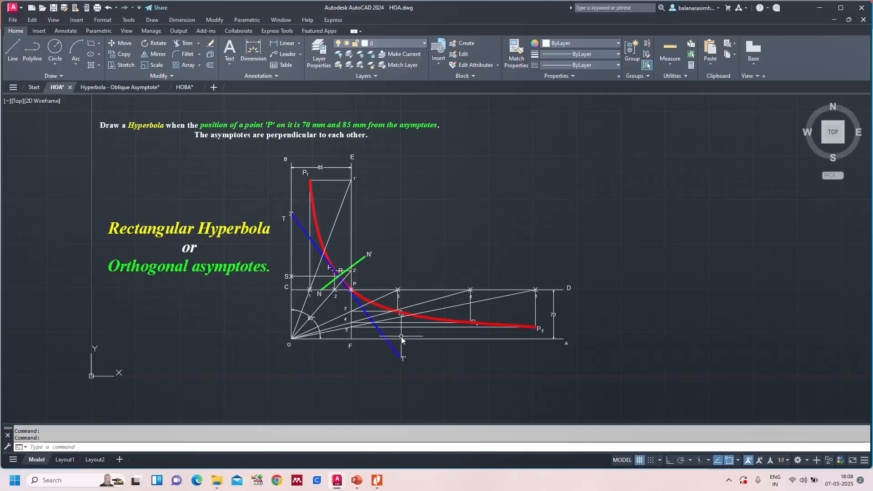
{"action": "left_click", "coordinate": [133, 88]}
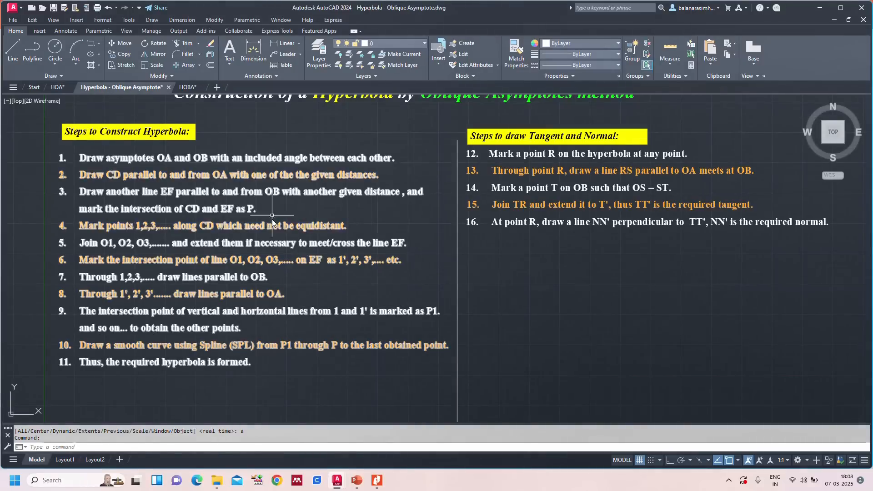
{"action": "left_click", "coordinate": [186, 87]}
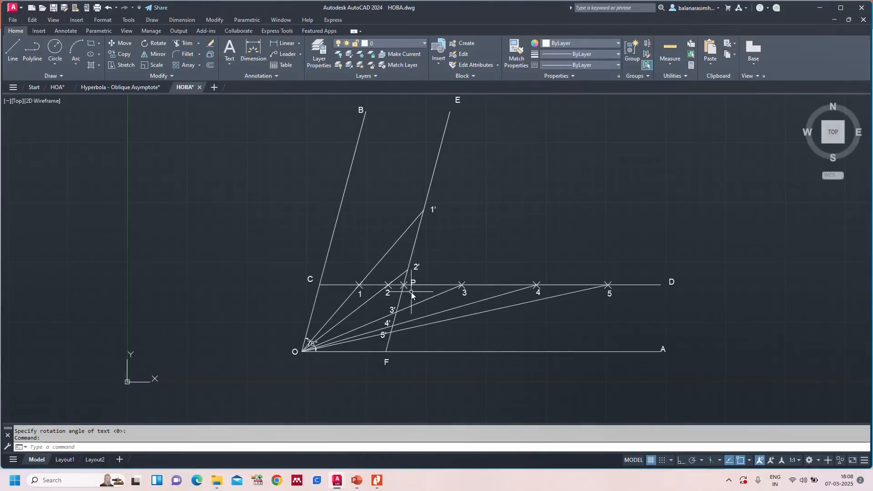
{"action": "key", "text": "Return"}
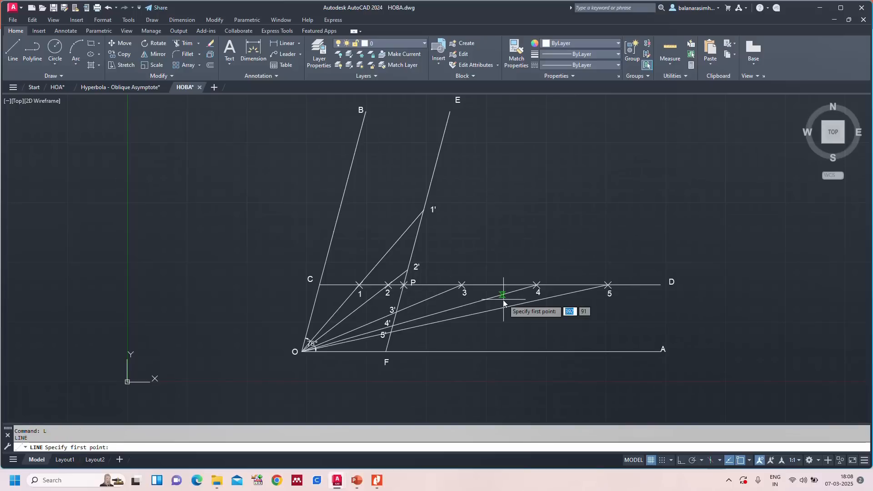
{"action": "left_click", "coordinate": [461, 286]}
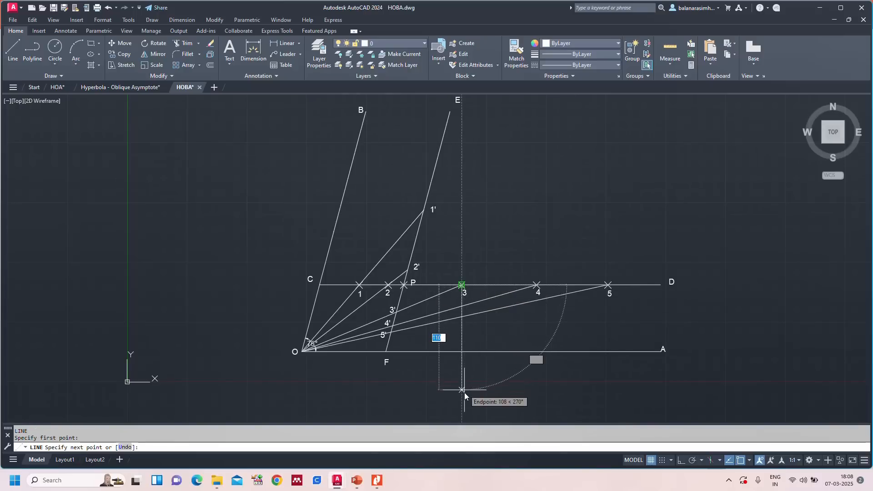
{"action": "key", "text": "Escape"}
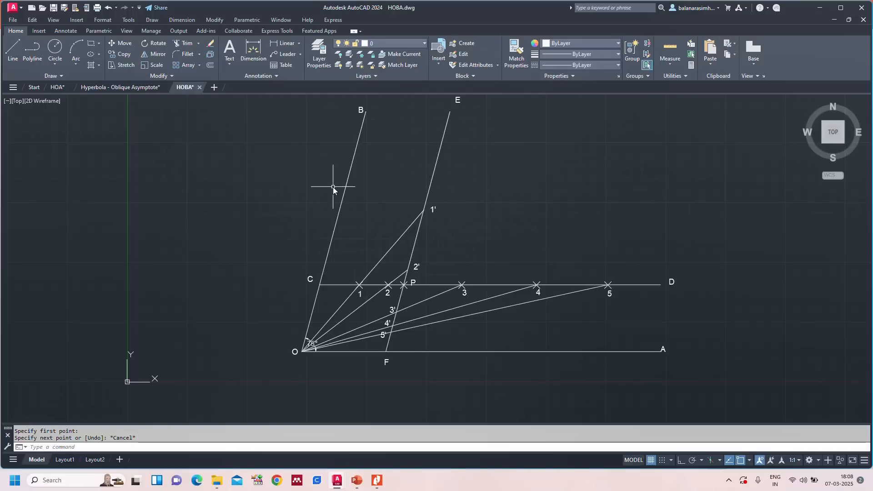
{"action": "key", "text": "Escape"}
Draw a horizontal line from point 1' across line OB with Ortho on.
{"action": "type", "text": "l"}
{"action": "key", "text": "Return"}
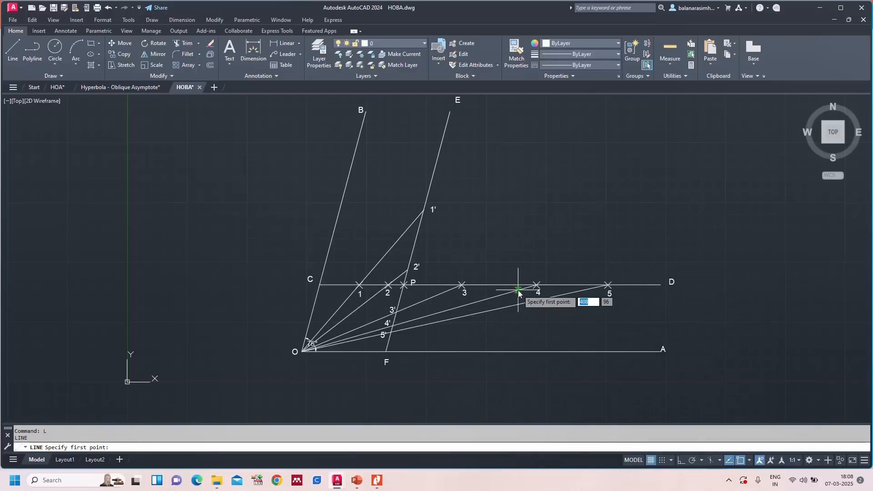
{"action": "left_click", "coordinate": [423, 210]}
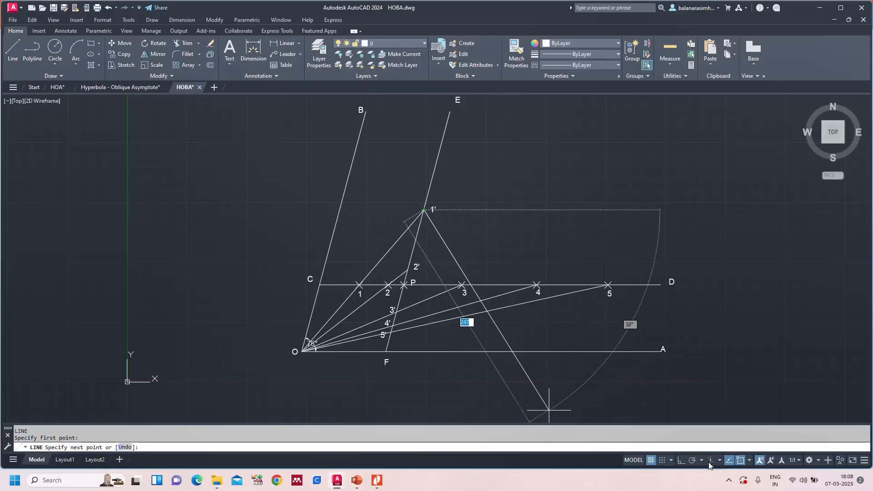
{"action": "left_click", "coordinate": [681, 460]}
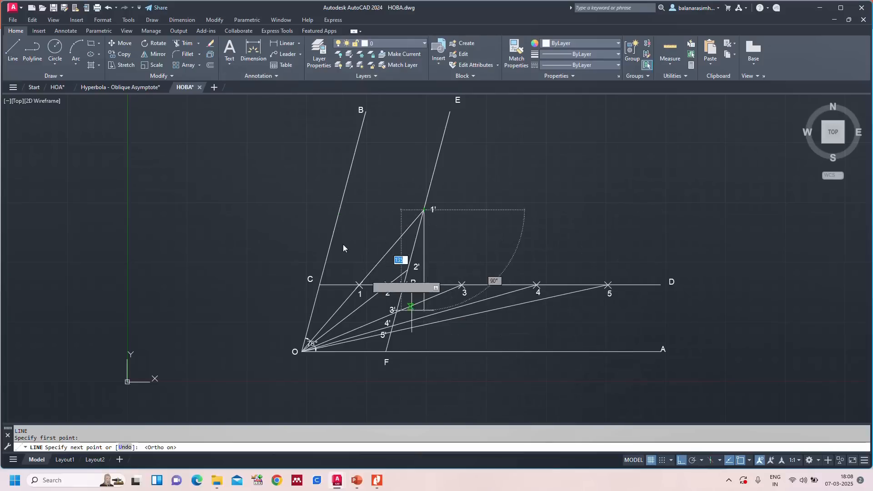
{"action": "left_click", "coordinate": [304, 209]}
{"action": "key", "text": "Escape"}
Trim the part of the horizontal line from 1' that projects beyond line OB.
{"action": "type", "text": "tr"}
{"action": "key", "text": "Return"}
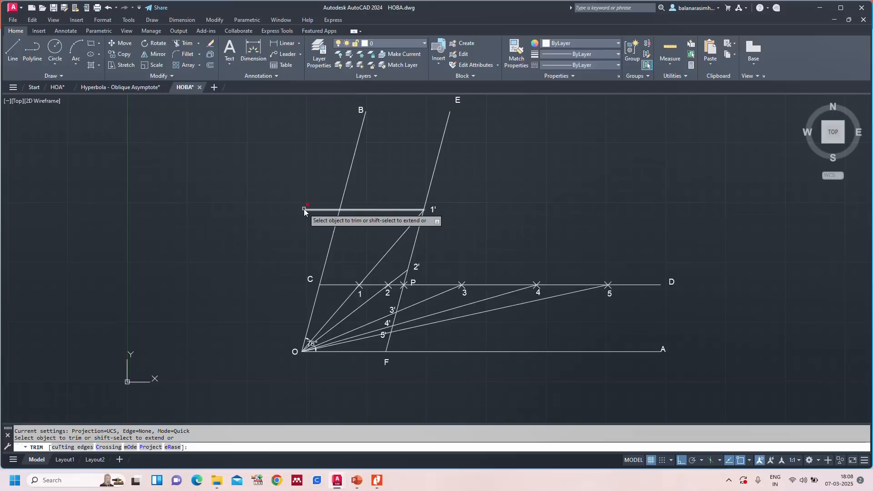
{"action": "left_click", "coordinate": [310, 209]}
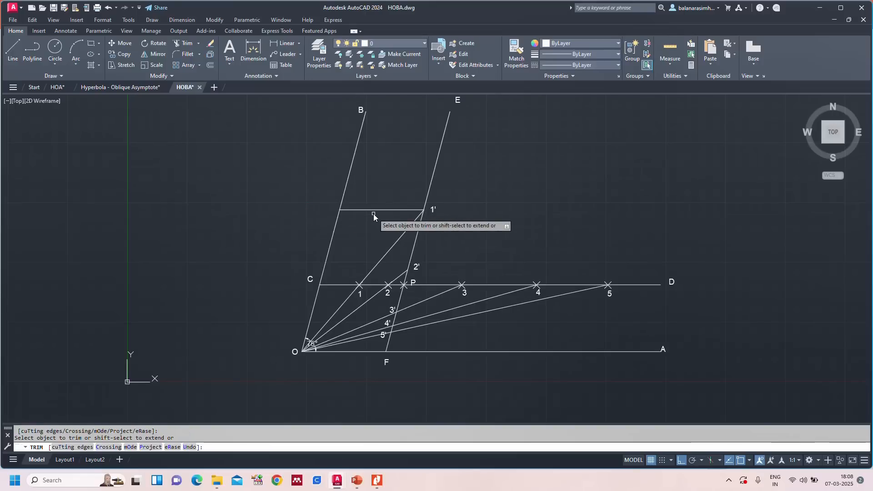
{"action": "key", "text": "Escape"}
Copy the horizontal line at 1' to point 2', using its end at 1' as the base point.
{"action": "left_click", "coordinate": [372, 210]}
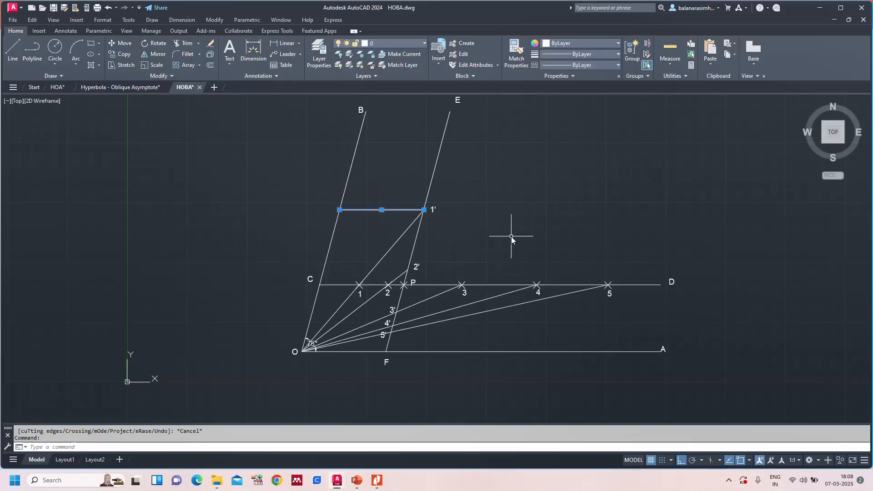
{"action": "key", "text": "BackSpace"}
{"action": "type", "text": "CO"}
{"action": "key", "text": "Return"}
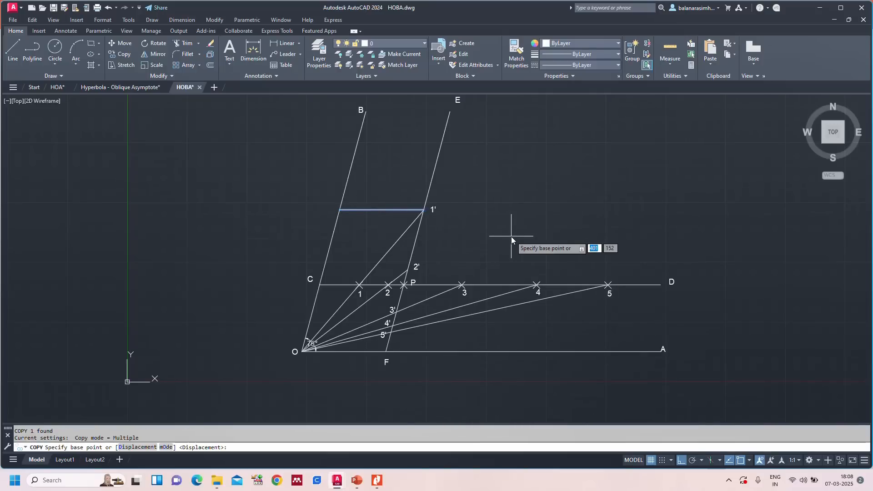
{"action": "scroll", "coordinate": [432, 210], "scroll_direction": "up", "scroll_amount": 4}
{"action": "left_click", "coordinate": [430, 210]}
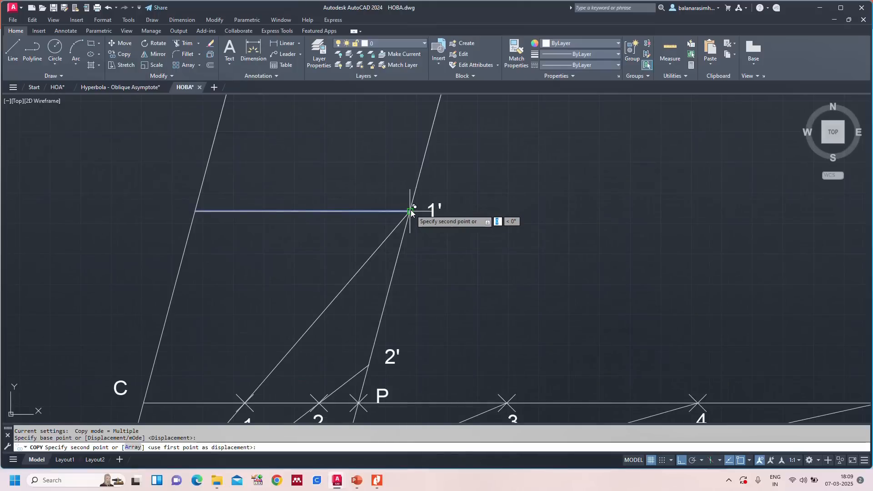
{"action": "left_click", "coordinate": [368, 365]}
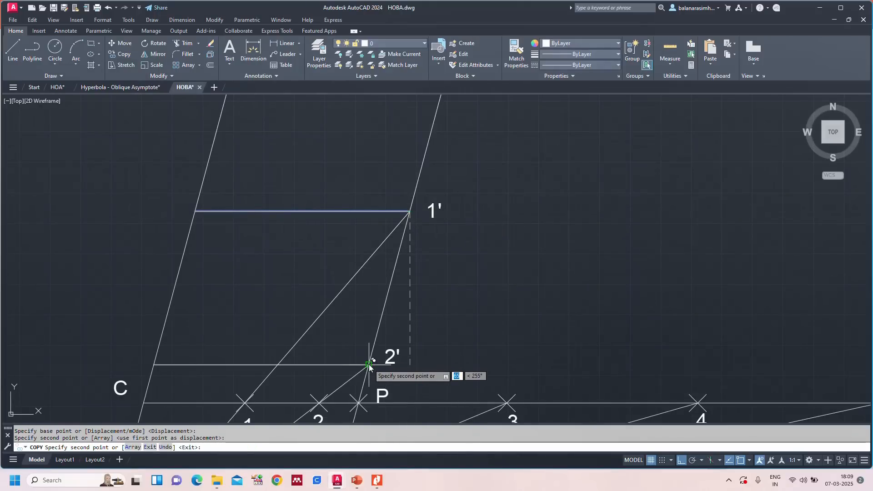
{"action": "key", "text": "Escape"}
Draw a line along OB from C to the end of the horizontal line through 1'.
{"action": "scroll", "coordinate": [473, 314], "scroll_direction": "down", "scroll_amount": 5}
{"action": "middle_click_drag", "start_coordinate": [474, 315], "coordinate": [438, 255]}
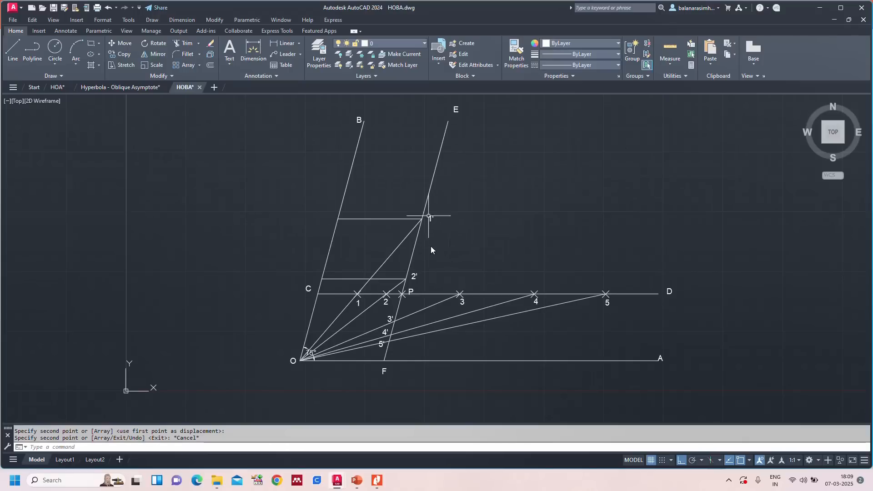
{"action": "type", "text": "L"}
{"action": "key", "text": "Return"}
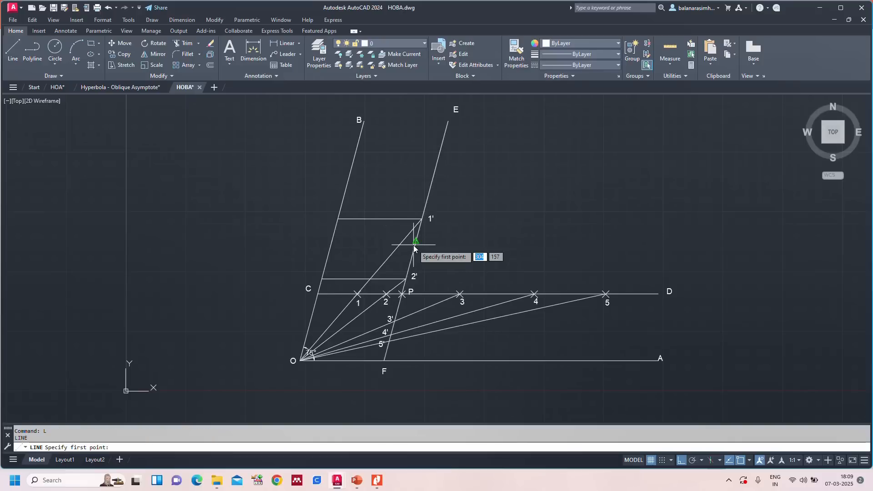
{"action": "double_click", "coordinate": [318, 294]}
{"action": "left_click", "coordinate": [339, 219]}
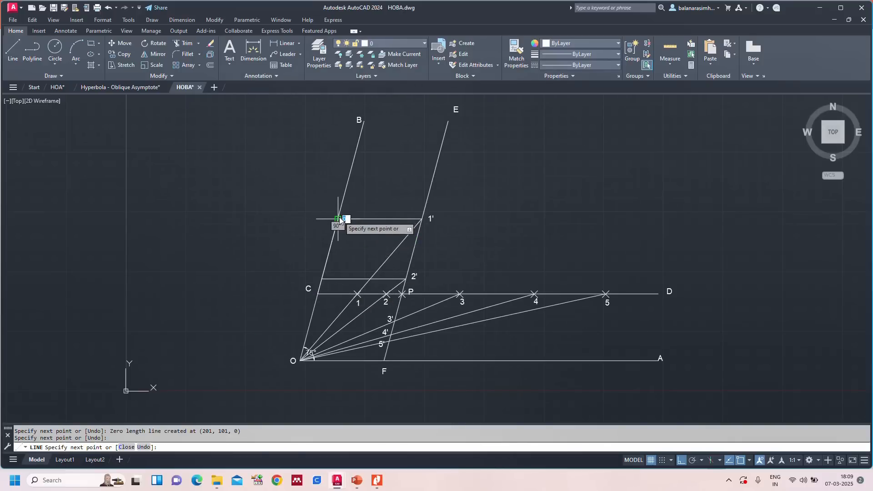
{"action": "key", "text": "Escape"}
Copy the inclined line on OB from base point C to points 1 and 2 on line CD.
{"action": "left_click", "coordinate": [337, 225]}
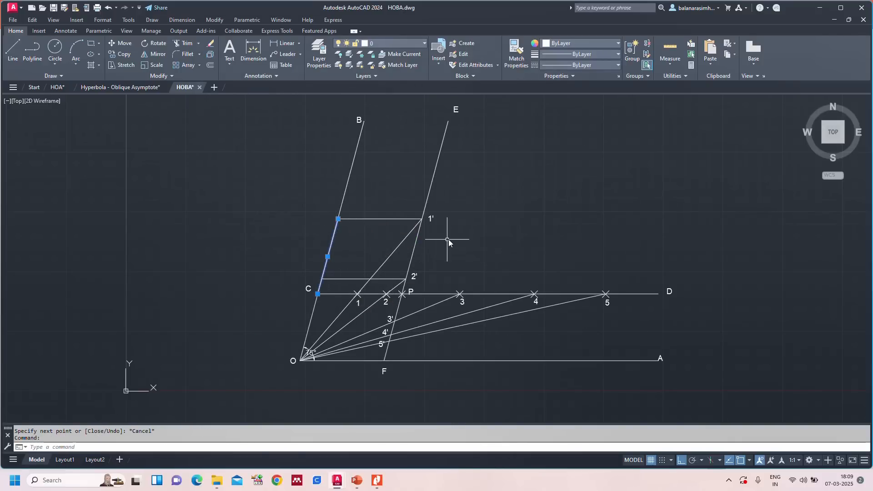
{"action": "type", "text": "CO"}
{"action": "key", "text": "Return"}
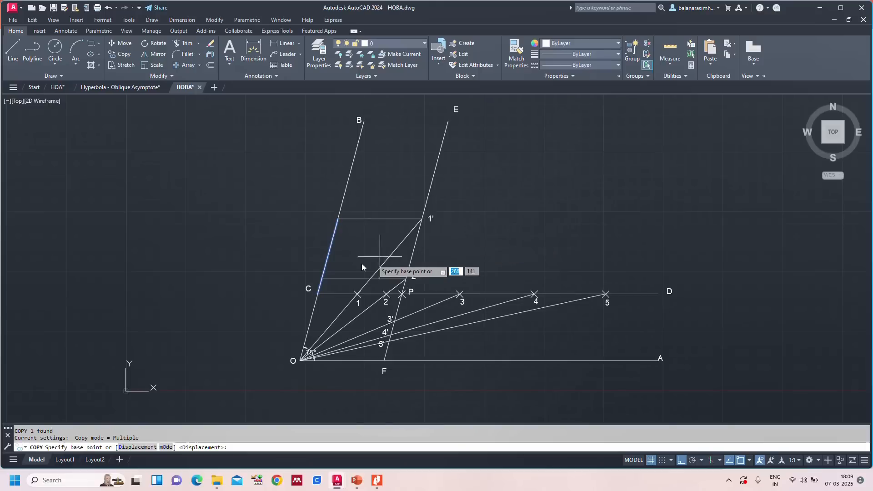
{"action": "left_click", "coordinate": [317, 295]}
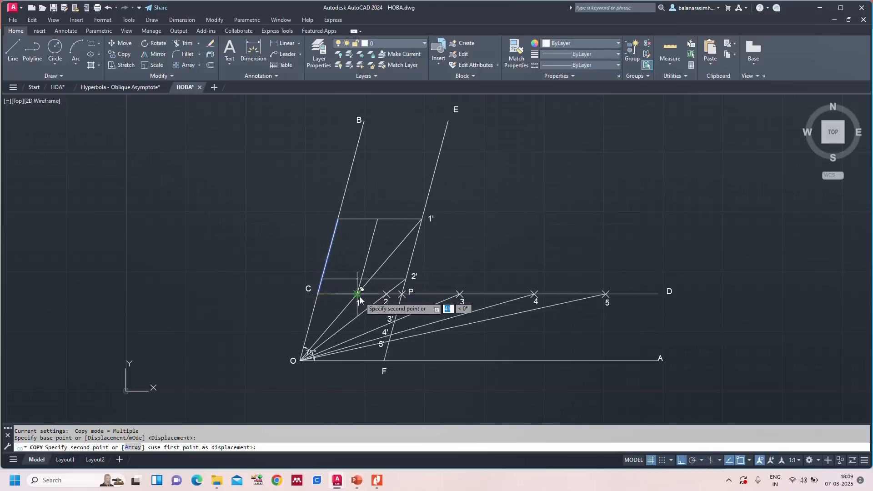
{"action": "left_click", "coordinate": [357, 295]}
{"action": "left_click", "coordinate": [385, 295]}
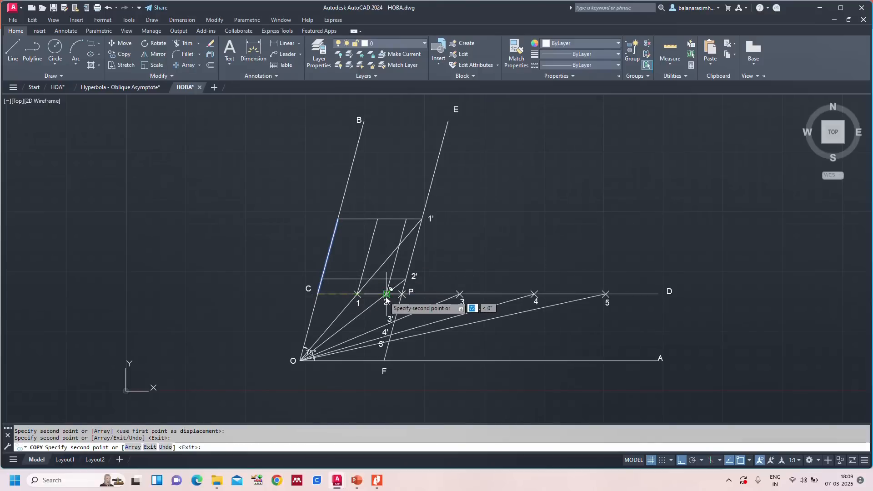
{"action": "key", "text": "Escape"}
{"action": "left_click", "coordinate": [333, 242]}
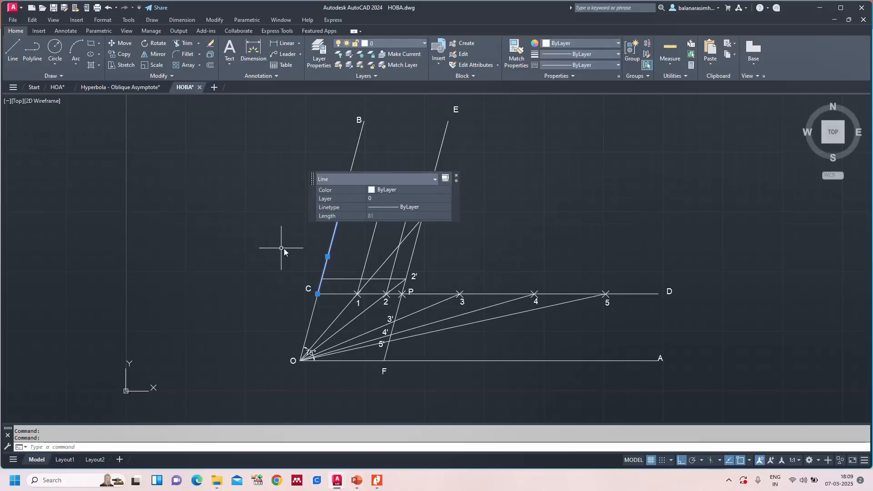
{"action": "key", "text": "Escape"}
{"action": "left_click", "coordinate": [331, 244]}
{"action": "left_click", "coordinate": [271, 247]}
{"action": "key", "text": "Escape"}
{"action": "key", "text": "Escape"}
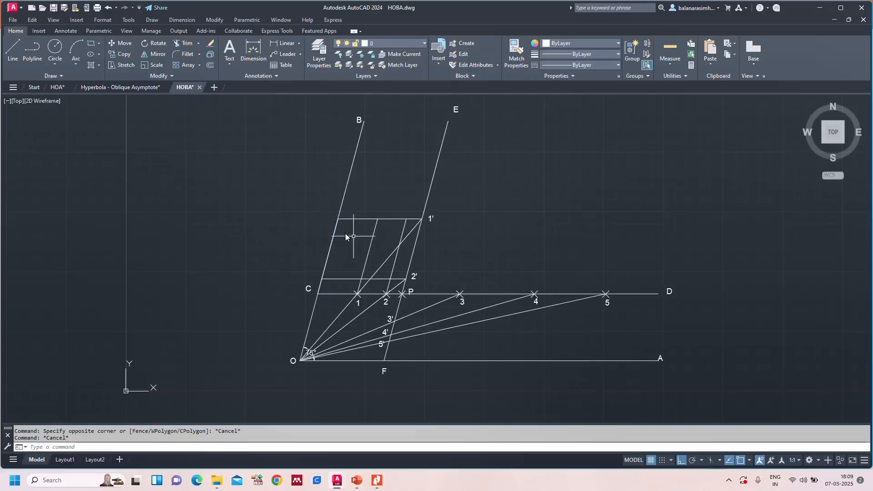
Move the original inclined segment off line OB into the empty area left of the figure, using C as base point.
{"action": "left_click", "coordinate": [334, 232]}
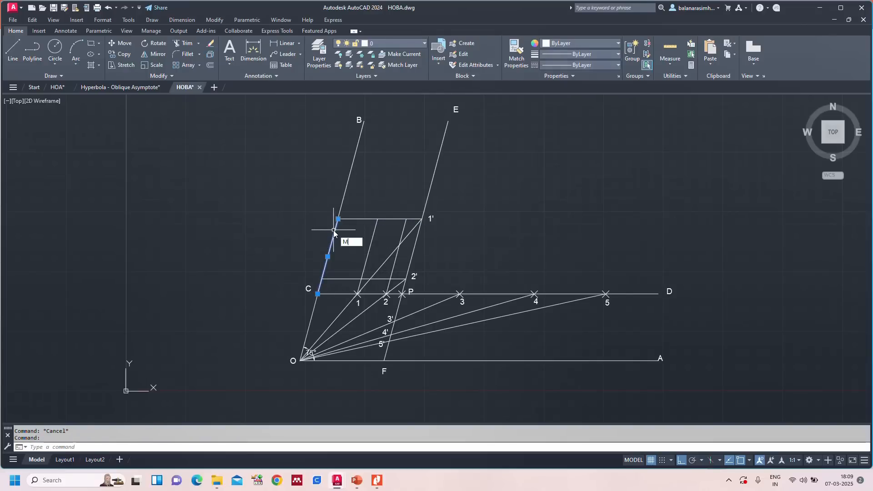
{"action": "type", "text": "M"}
{"action": "key", "text": "Return"}
{"action": "left_click", "coordinate": [317, 293]}
{"action": "left_click", "coordinate": [239, 288]}
{"action": "key", "text": "Escape"}
{"action": "key", "text": "Escape"}
Trim the horizontals from 1' and 2' back to the inclined lines through 1 and 2, and cut the line through 2 at its horizontal.
{"action": "type", "text": "tr"}
{"action": "key", "text": "Return"}
{"action": "left_click", "coordinate": [353, 220]}
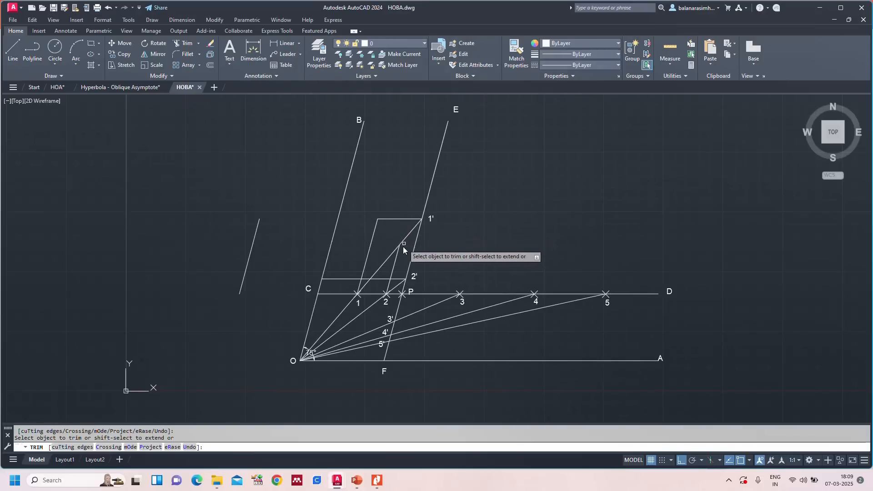
{"action": "left_click", "coordinate": [398, 257]}
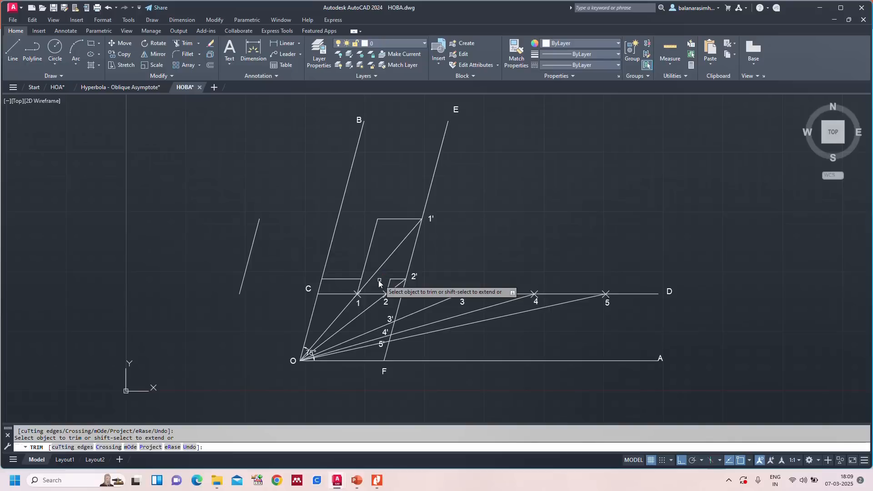
{"action": "left_click", "coordinate": [342, 279]}
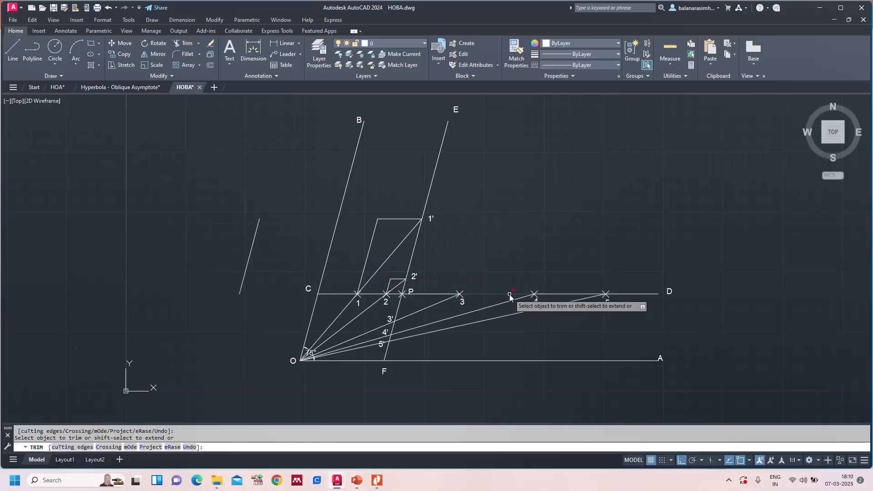
{"action": "key", "text": "Escape"}
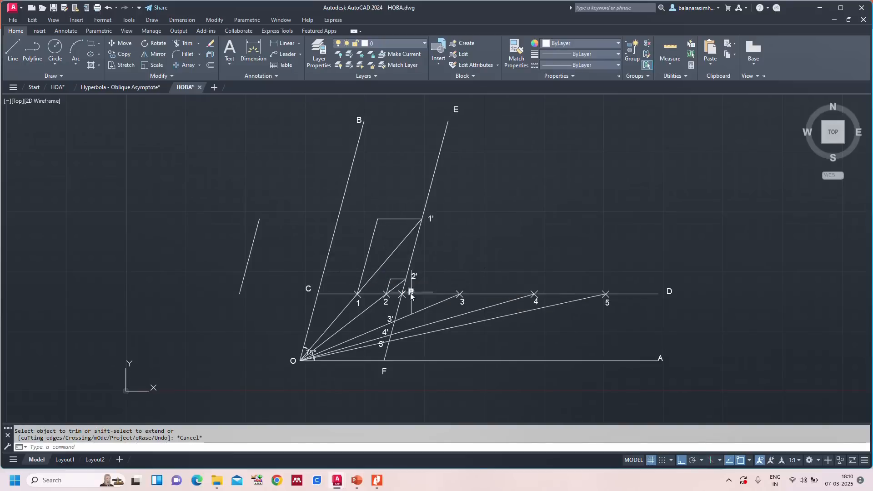
{"action": "key", "text": "Escape"}
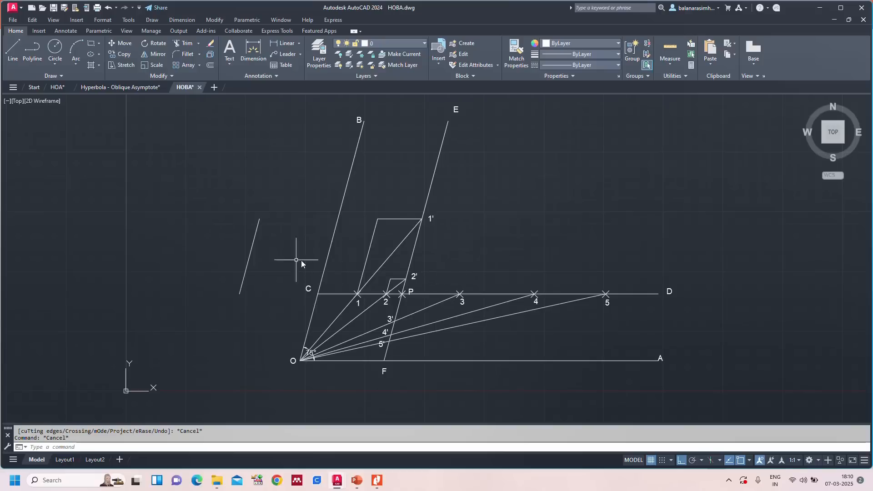
{"action": "left_click", "coordinate": [252, 246]}
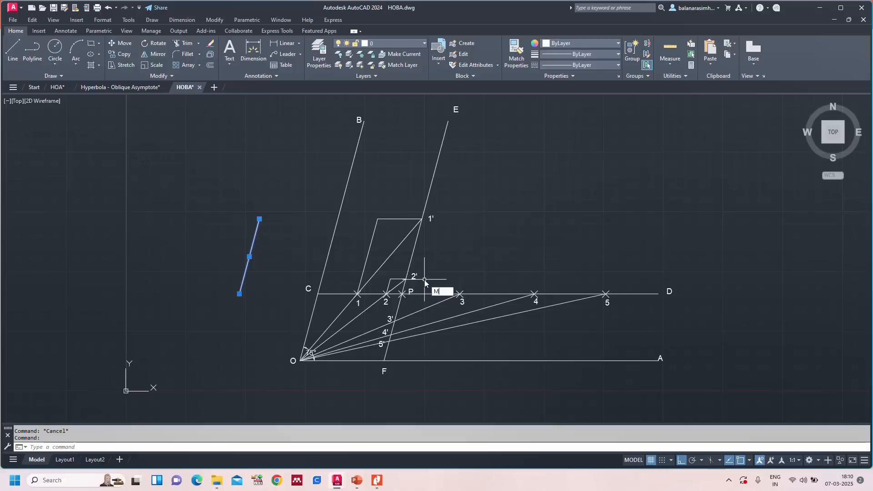
{"action": "key", "text": "Escape"}
{"action": "left_click", "coordinate": [541, 252]}
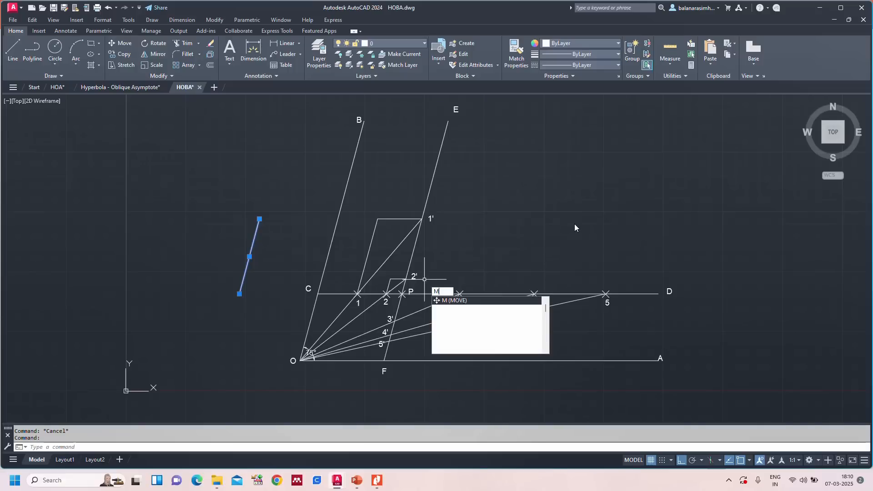
{"action": "key", "text": "Escape"}
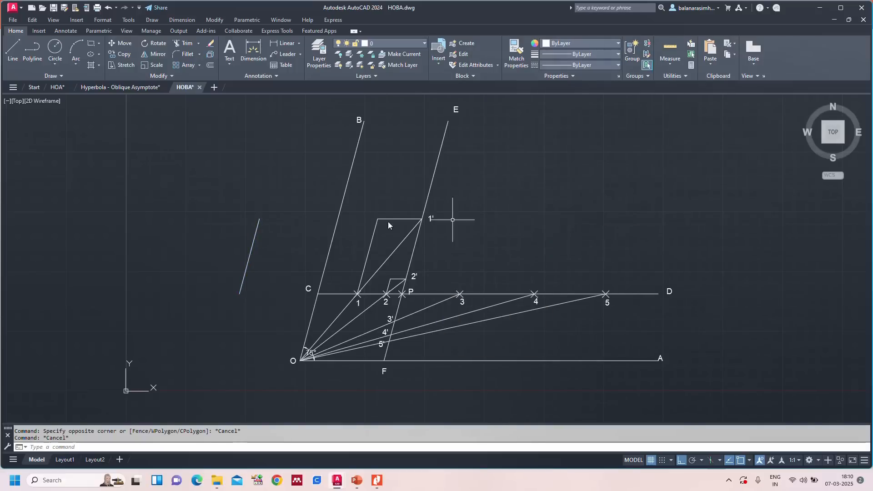
Copy the spare inclined line by its upper end to points 3, 4 and 5, so the copies run down across line OA.
{"action": "left_click", "coordinate": [251, 249]}
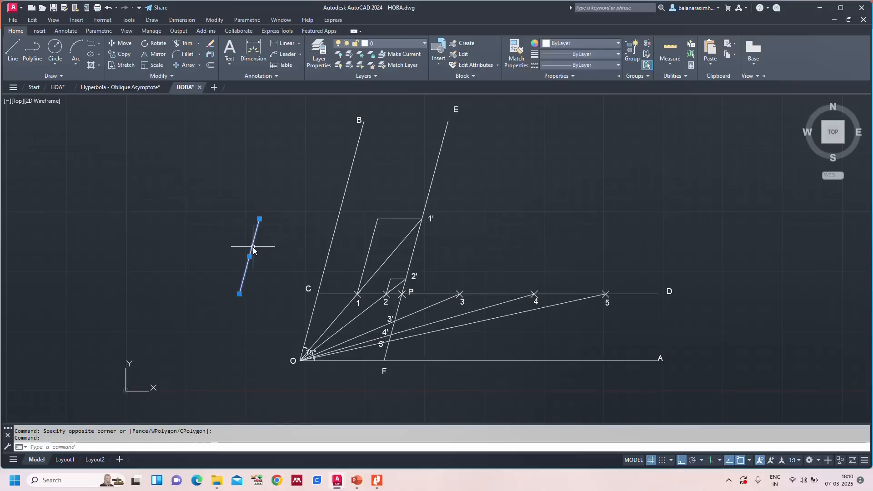
{"action": "type", "text": "CO"}
{"action": "key", "text": "Return"}
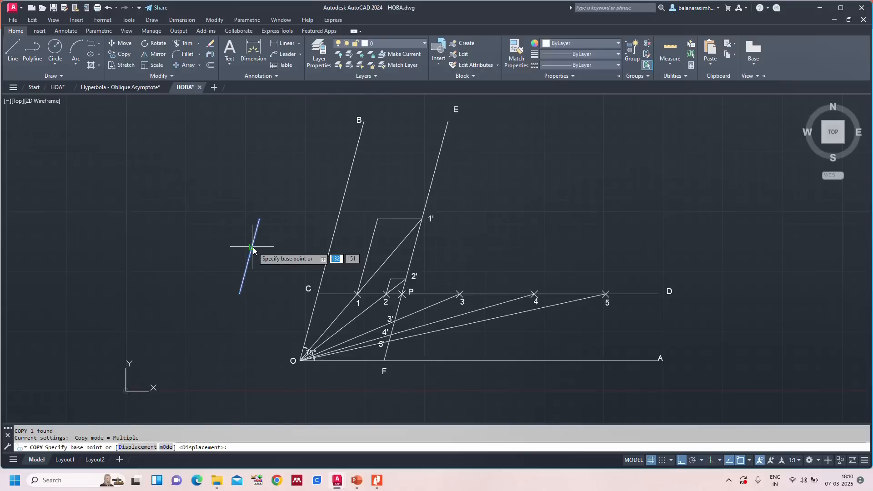
{"action": "left_click", "coordinate": [259, 219]}
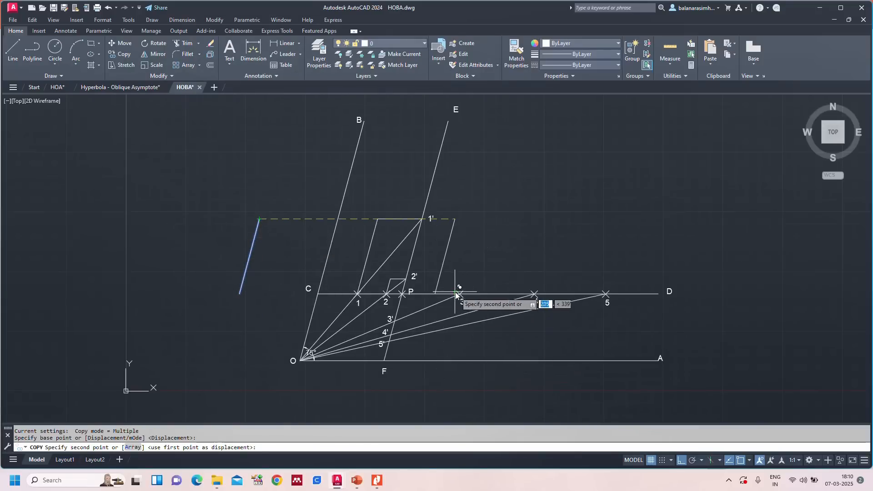
{"action": "left_click", "coordinate": [459, 295]}
{"action": "left_click", "coordinate": [535, 294]}
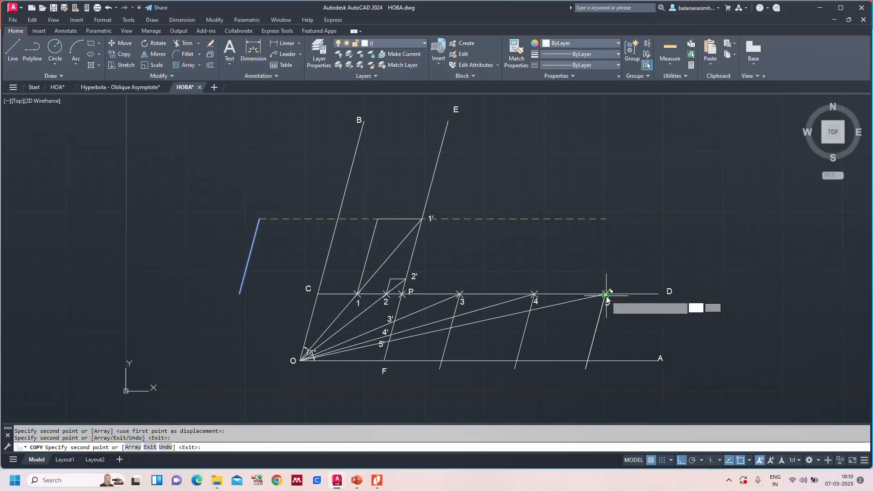
{"action": "left_click", "coordinate": [607, 295]}
Draw a horizontal line from point 5' to beyond the inclined line through point 5.
{"action": "scroll", "coordinate": [527, 312], "scroll_direction": "up", "scroll_amount": 2}
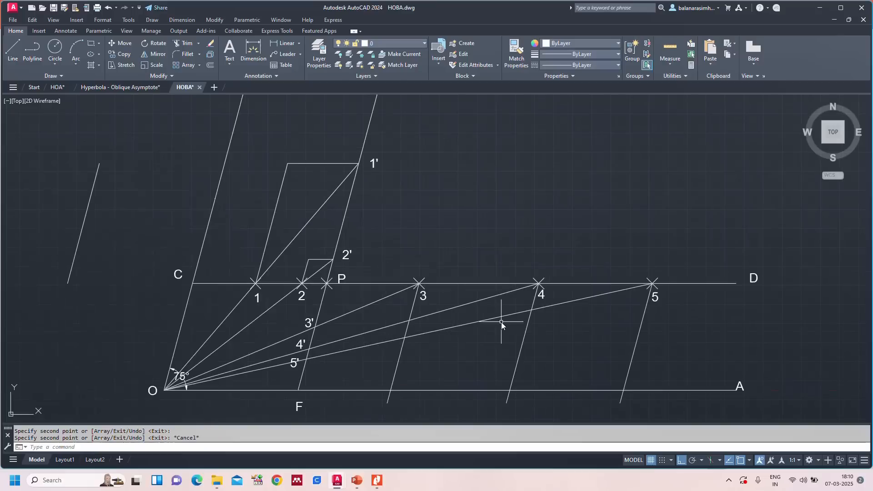
{"action": "key", "text": "Return"}
{"action": "type", "text": "l"}
{"action": "key", "text": "Return"}
{"action": "left_click", "coordinate": [307, 360]}
{"action": "left_click", "coordinate": [631, 360]}
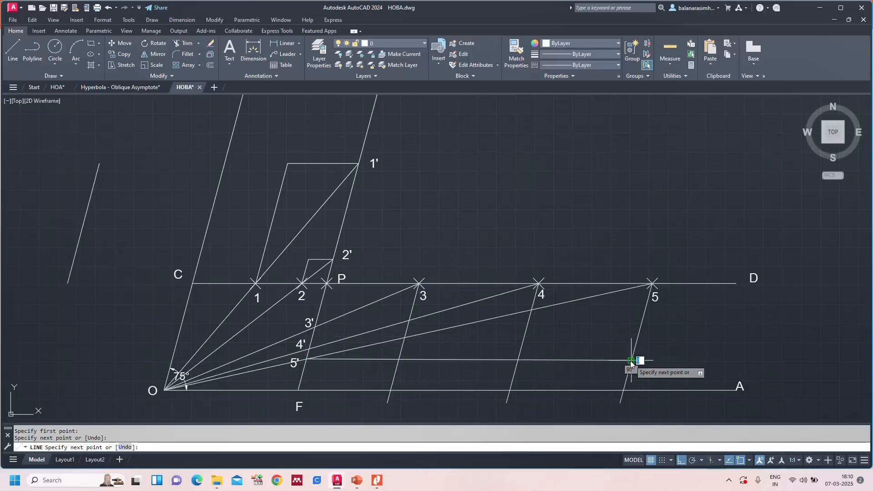
{"action": "key", "text": "ctrl+z"}
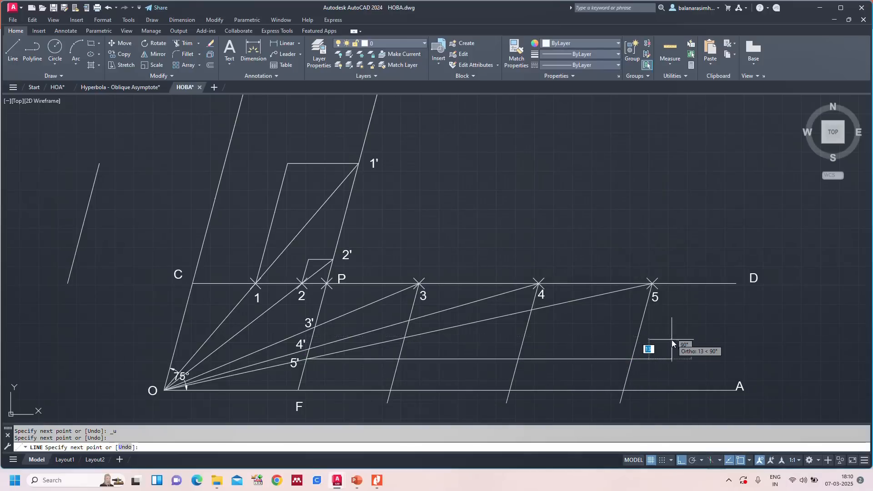
{"action": "key", "text": "Escape"}
Trim the horizontal from 5' at the inclined line through 5, and cut the inclined lines through 3, 4 and 5 off below that horizontal.
{"action": "type", "text": "tr"}
{"action": "key", "text": "Return"}
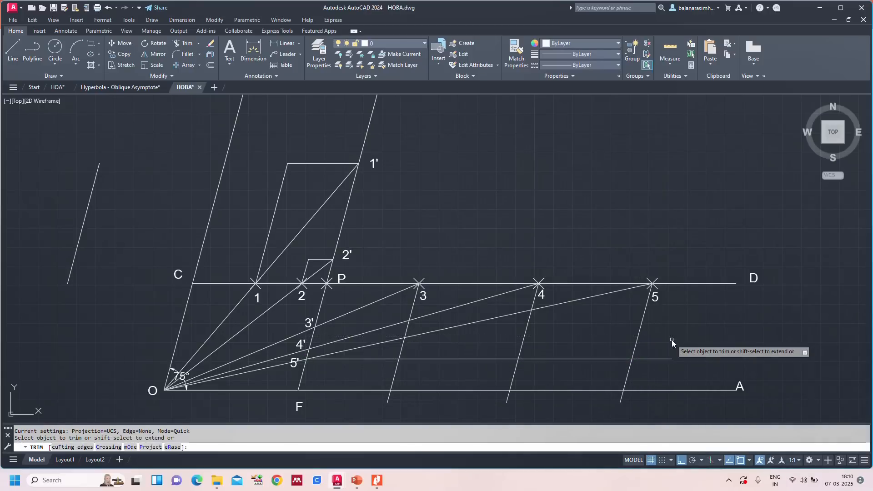
{"action": "left_click", "coordinate": [662, 359]}
{"action": "left_click", "coordinate": [630, 370]}
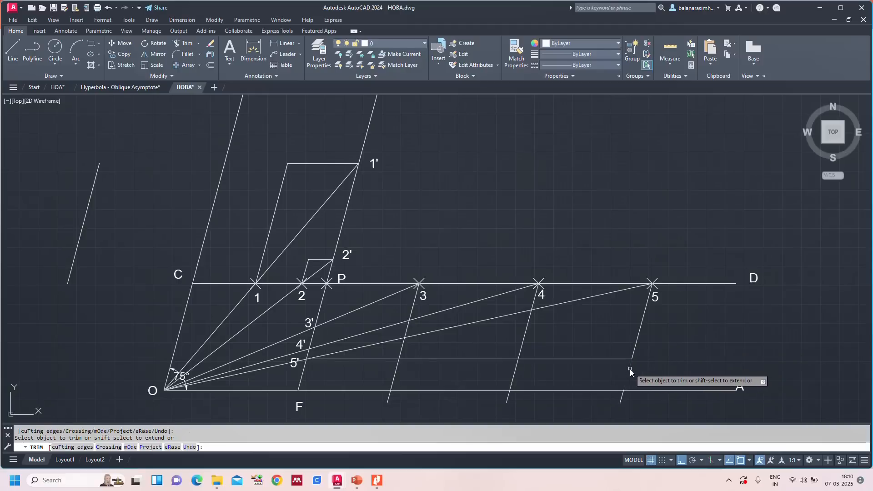
{"action": "left_click", "coordinate": [622, 399]}
{"action": "left_click", "coordinate": [509, 399]}
{"action": "left_click", "coordinate": [511, 384]}
{"action": "left_click", "coordinate": [389, 396]}
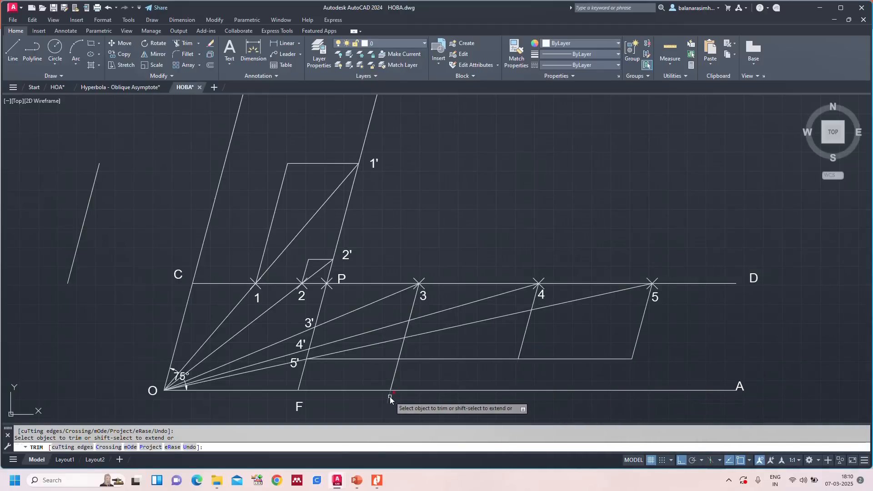
{"action": "left_click", "coordinate": [395, 376]}
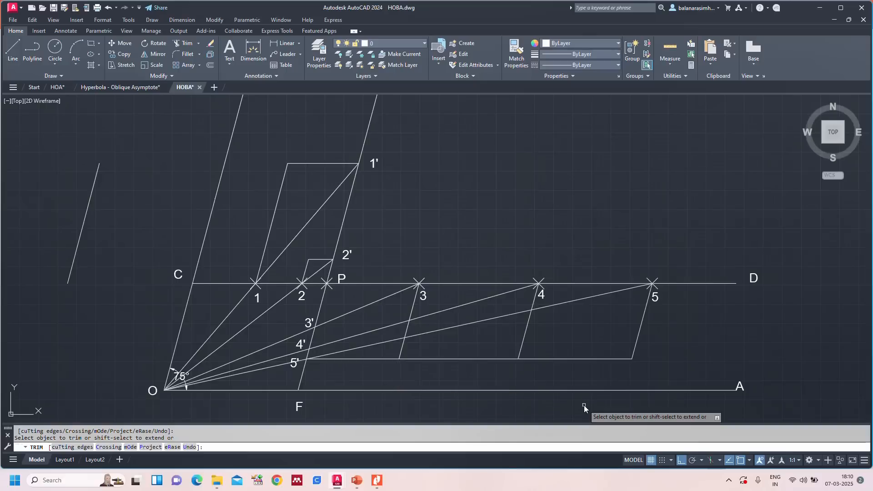
{"action": "key", "text": "Escape"}
Draw a horizontal line from point 4' to just beyond the inclined line through point 4.
{"action": "type", "text": "L"}
{"action": "key", "text": "Return"}
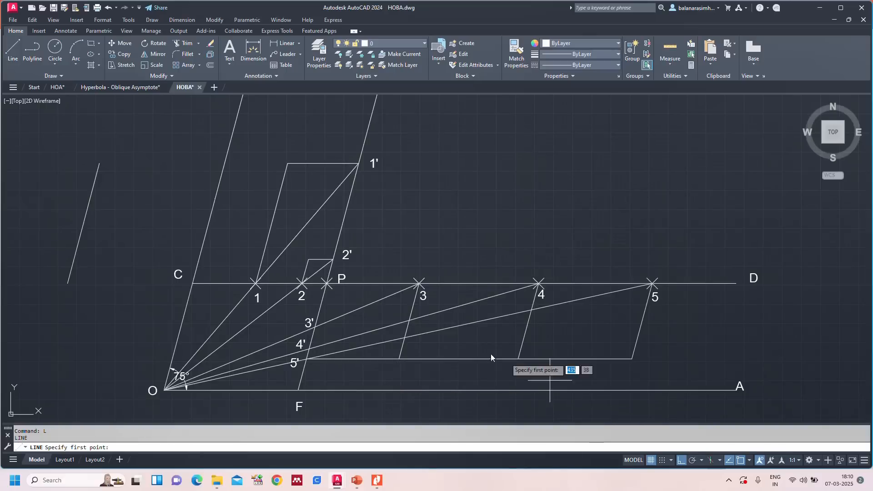
{"action": "left_click", "coordinate": [308, 349]}
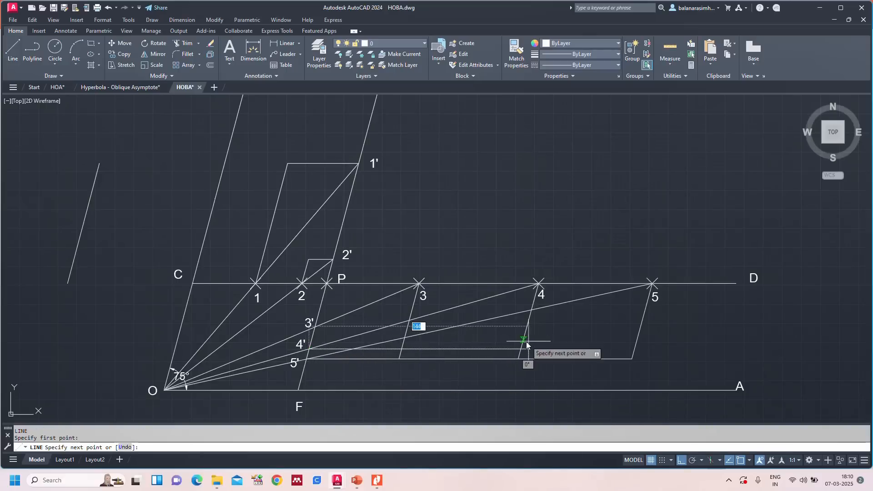
{"action": "left_click", "coordinate": [542, 344]}
{"action": "key", "text": "Escape"}
Trim the horizontal from 4' back to the inclined line through 4, and cut the inclined lines through 3 and 4 below it.
{"action": "type", "text": "T"}
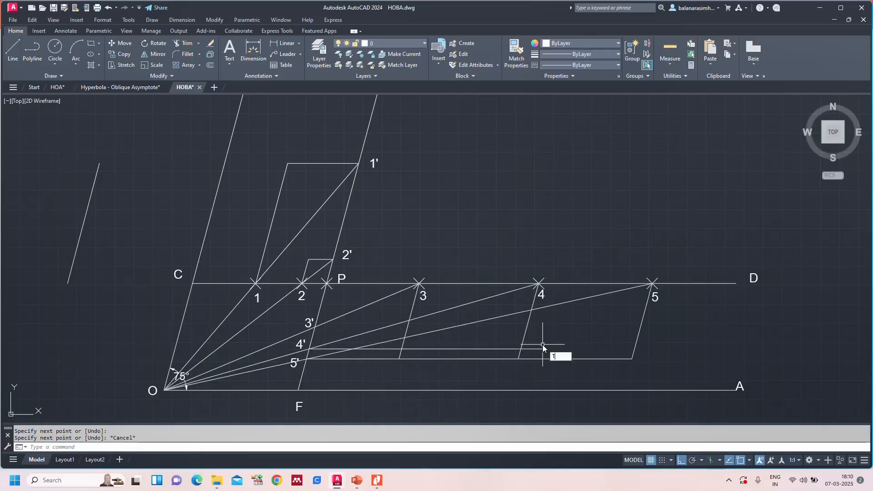
{"action": "type", "text": "R"}
{"action": "key", "text": "Return"}
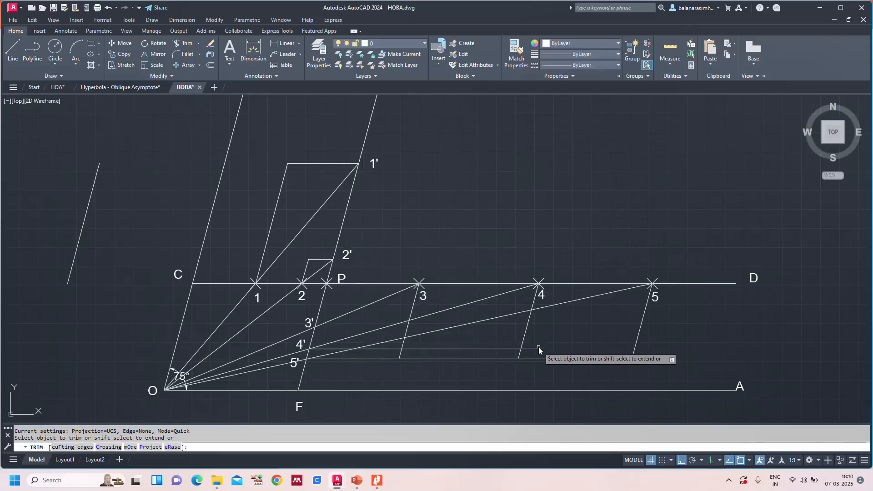
{"action": "left_click", "coordinate": [537, 349]}
{"action": "left_click", "coordinate": [519, 356]}
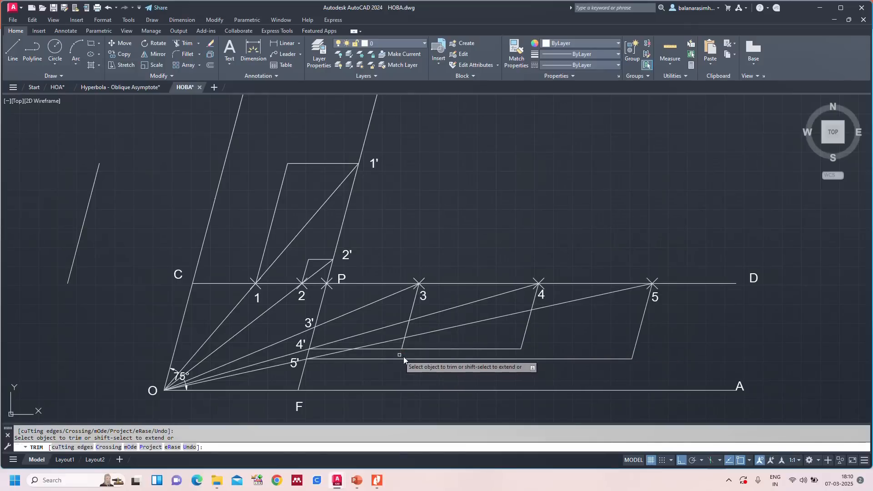
{"action": "left_click", "coordinate": [401, 356]}
{"action": "key", "text": "Escape"}
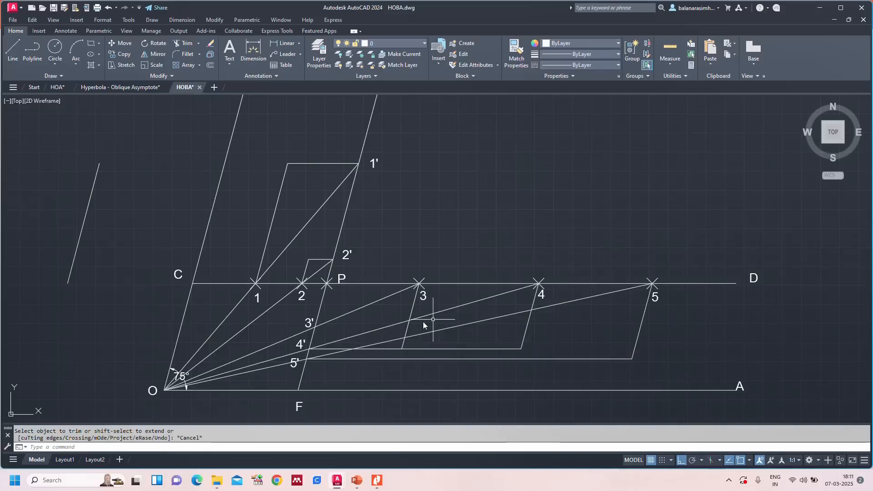
Draw a horizontal line from point 3' to just beyond the inclined line through point 3.
{"action": "type", "text": "L"}
{"action": "key", "text": "Return"}
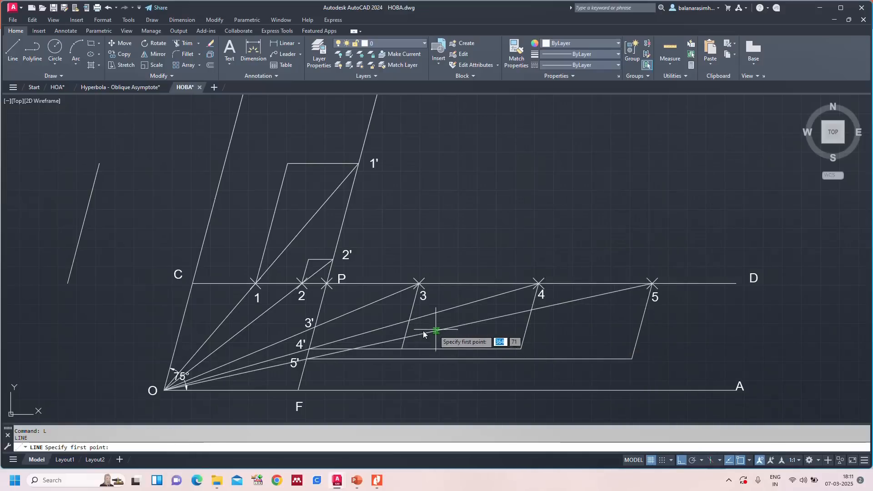
{"action": "left_click", "coordinate": [314, 327]}
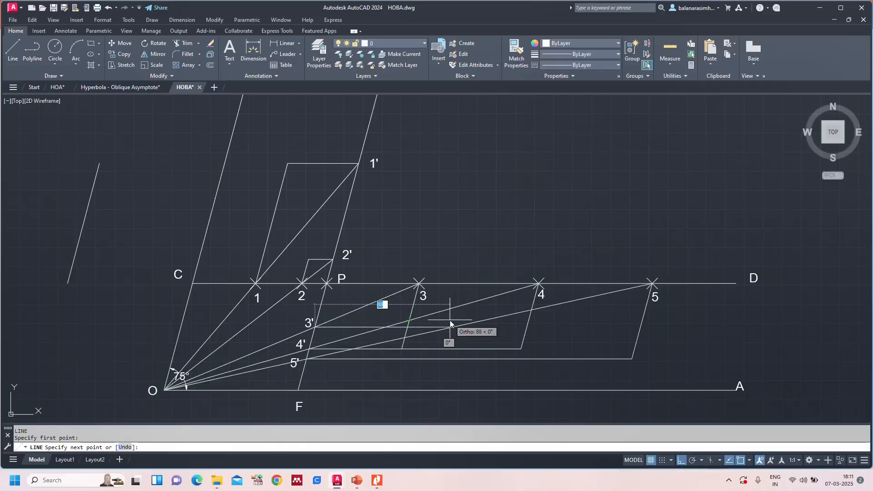
{"action": "left_click", "coordinate": [438, 325]}
{"action": "key", "text": "Escape"}
Trim the horizontal from 3' and the inclined line through 3 to a shared corner, removing the leftover inclined piece below it.
{"action": "type", "text": "tr"}
{"action": "key", "text": "Return"}
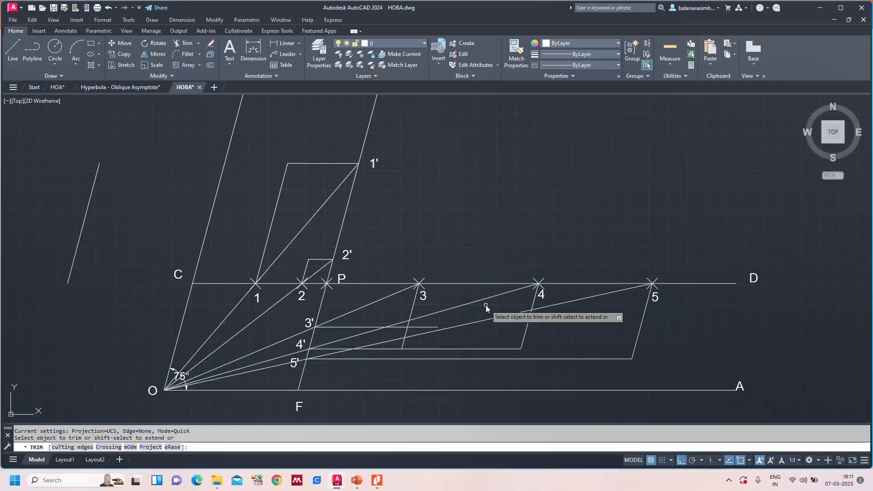
{"action": "left_click", "coordinate": [418, 327]}
{"action": "left_click", "coordinate": [407, 332]}
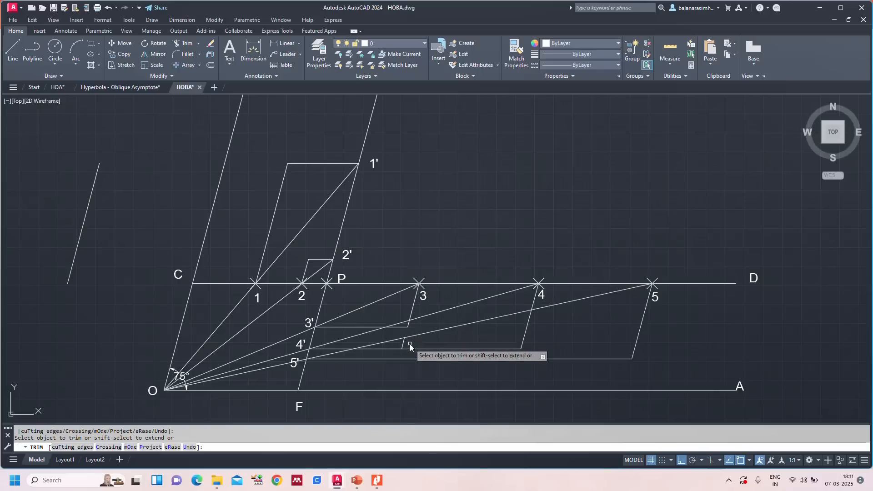
{"action": "left_click", "coordinate": [404, 345]}
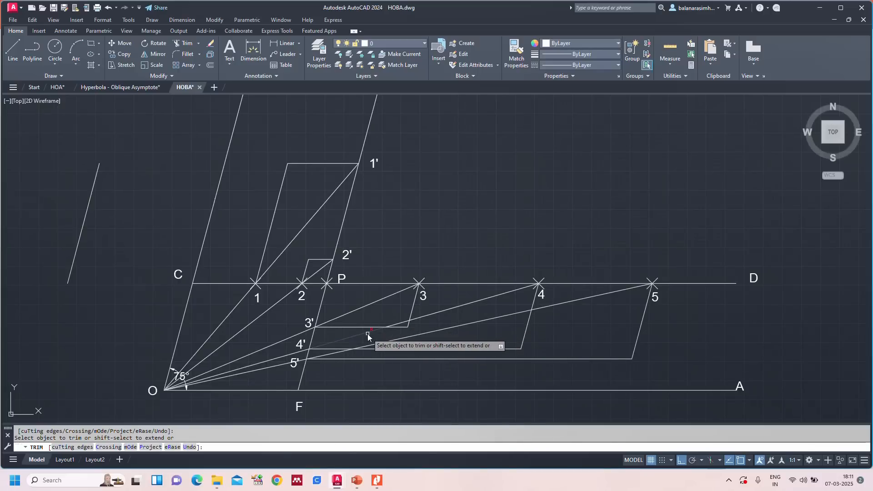
Trim away the parts of the lines from O to 4 and 5 that lie beyond 4' and 5'.
{"action": "left_click", "coordinate": [421, 318]}
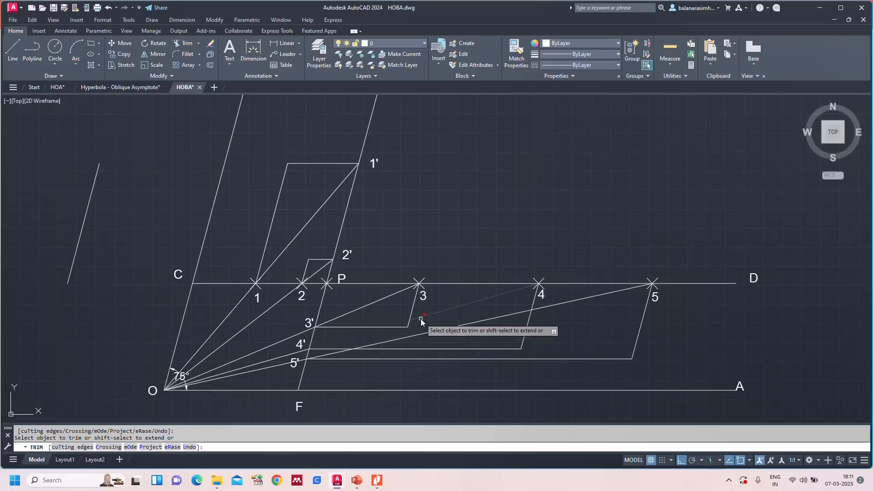
{"action": "left_click", "coordinate": [560, 304]}
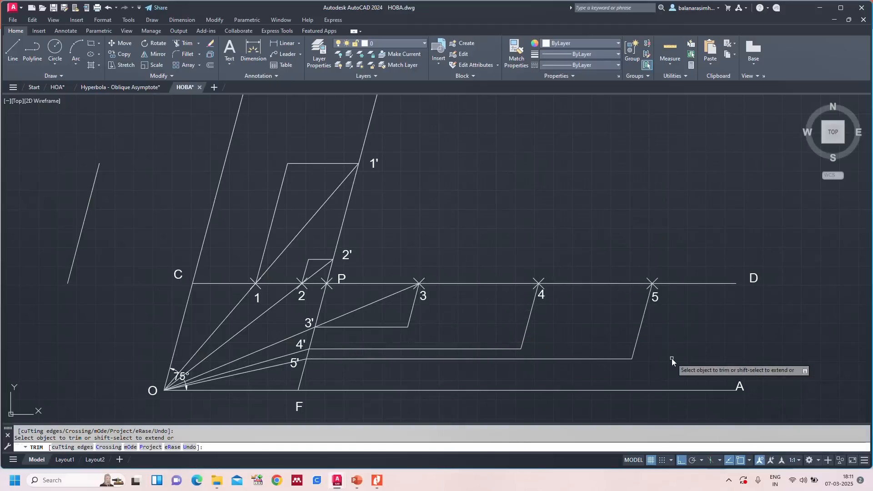
{"action": "key", "text": "Escape"}
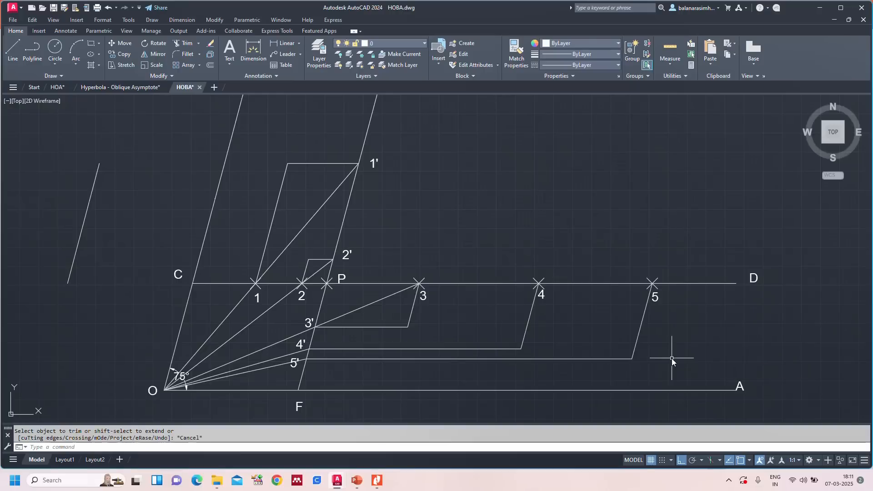
Add a multiline text label P1, with the 1 as subscript, in the empty area left of line OB.
{"action": "scroll", "coordinate": [522, 224], "scroll_direction": "down", "scroll_amount": 2}
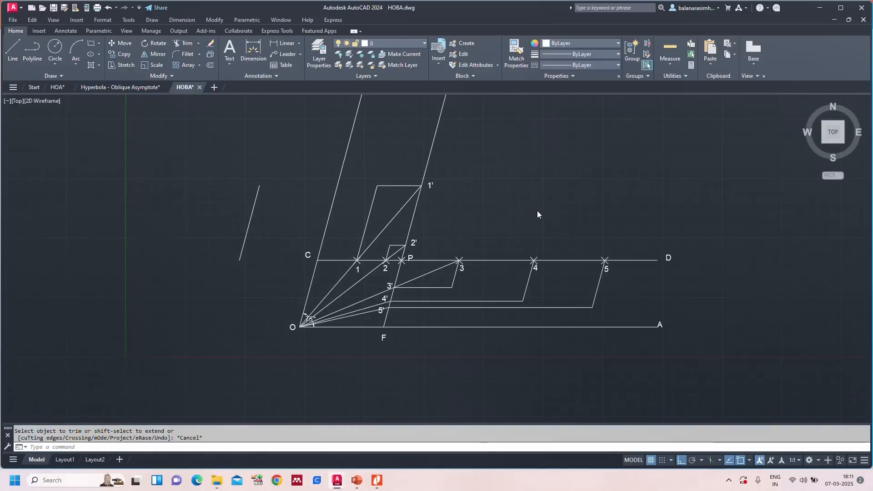
{"action": "scroll", "coordinate": [536, 210], "scroll_direction": "up", "scroll_amount": 2}
{"action": "middle_click_drag", "start_coordinate": [508, 245], "coordinate": [465, 286]}
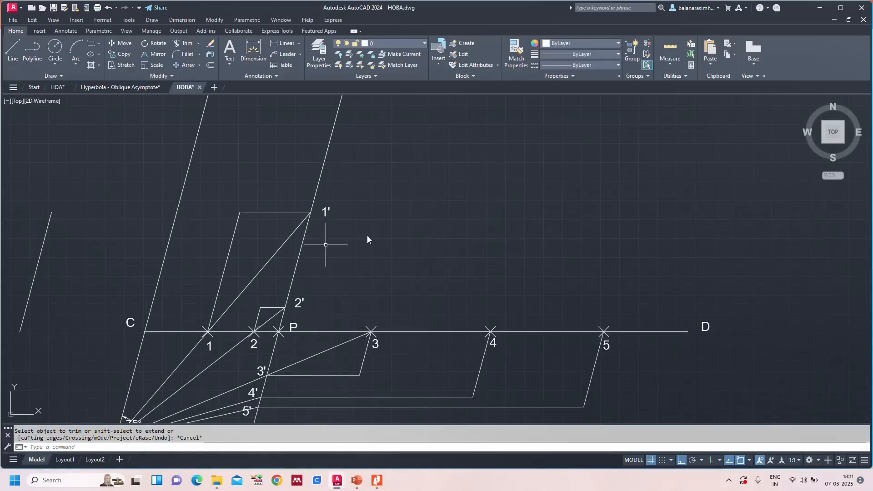
{"action": "scroll", "coordinate": [386, 227], "scroll_direction": "down", "scroll_amount": 2}
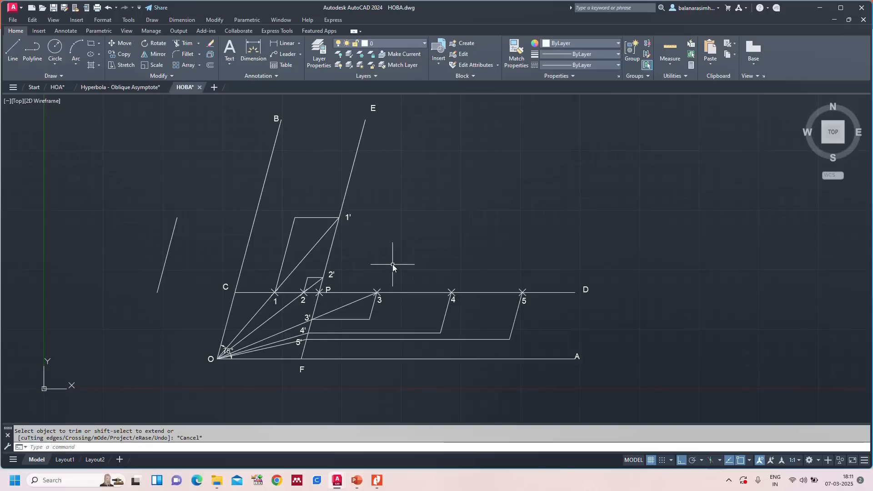
{"action": "type", "text": "mt"}
{"action": "key", "text": "Return"}
{"action": "left_click", "coordinate": [163, 160]}
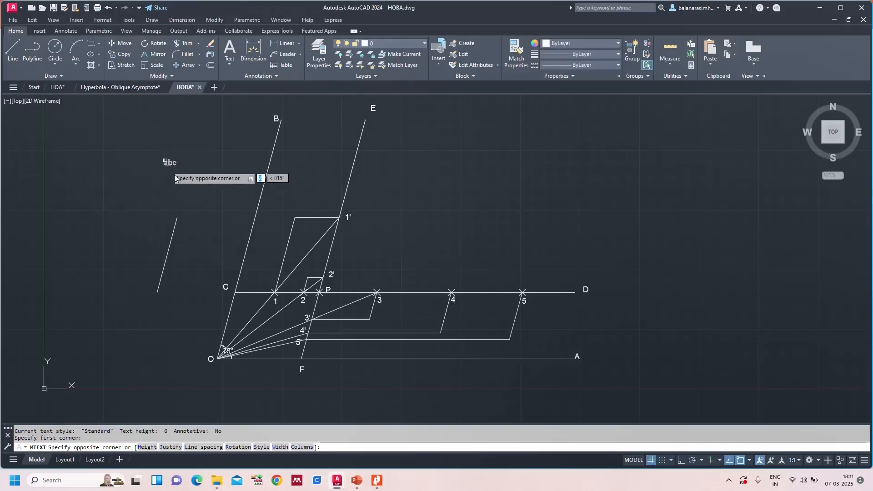
{"action": "left_click", "coordinate": [192, 190]}
{"action": "type", "text": "P1"}
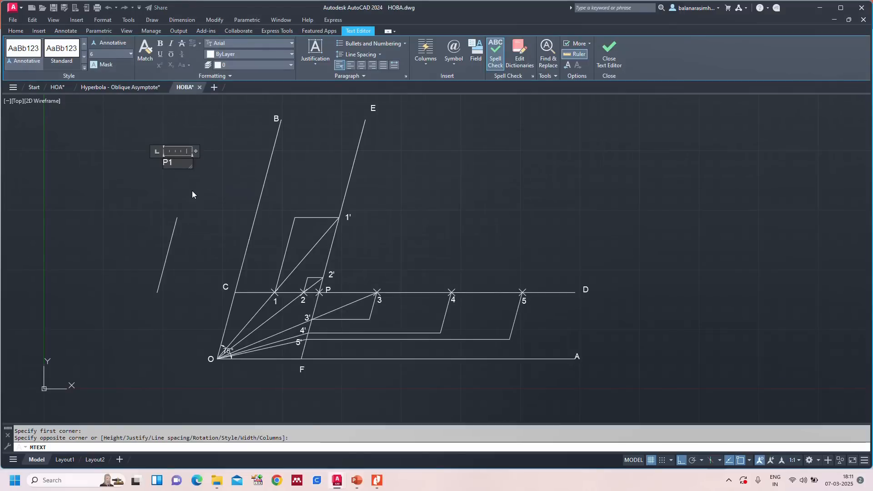
{"action": "key", "text": "shift+Left"}
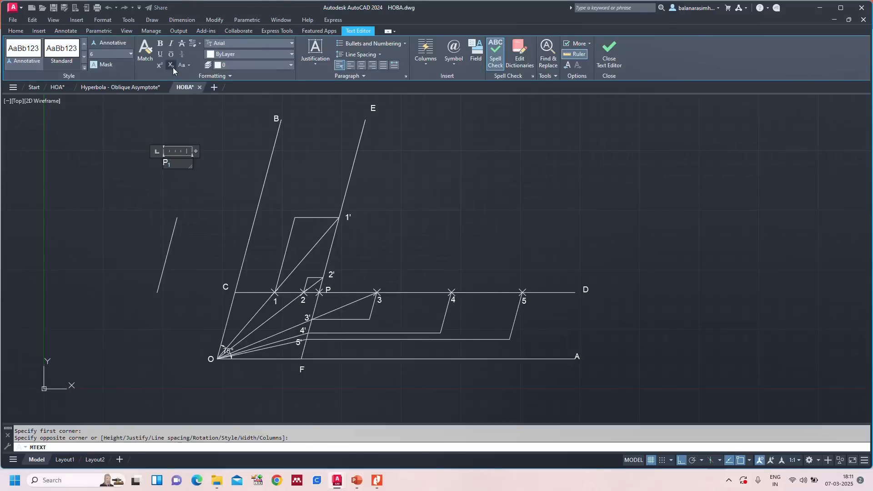
{"action": "left_click", "coordinate": [188, 175]}
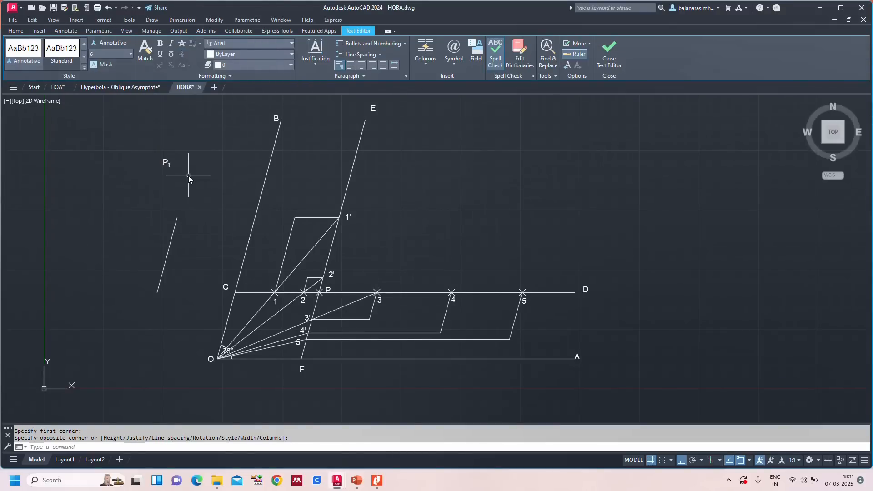
Turn Ortho off and copy the P1 label to the five parallelogram corners belonging to points 1 through 5.
{"action": "left_click", "coordinate": [168, 162]}
{"action": "left_click", "coordinate": [682, 461]}
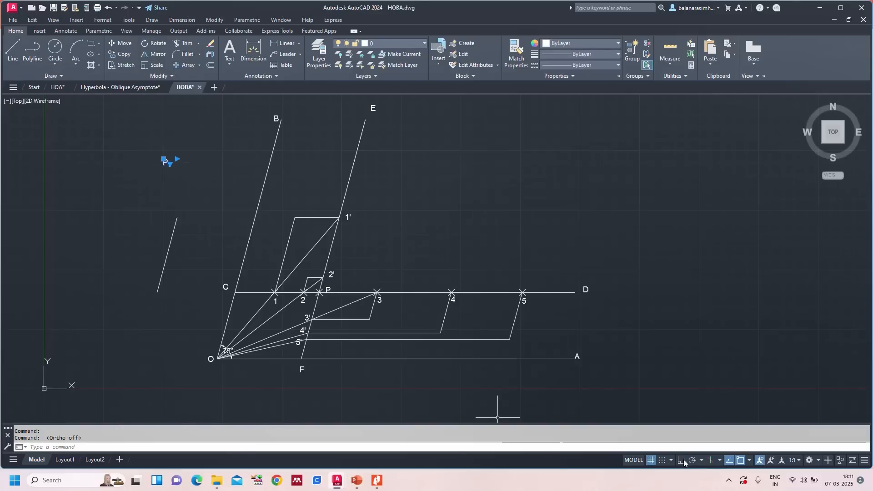
{"action": "type", "text": "co"}
{"action": "key", "text": "Return"}
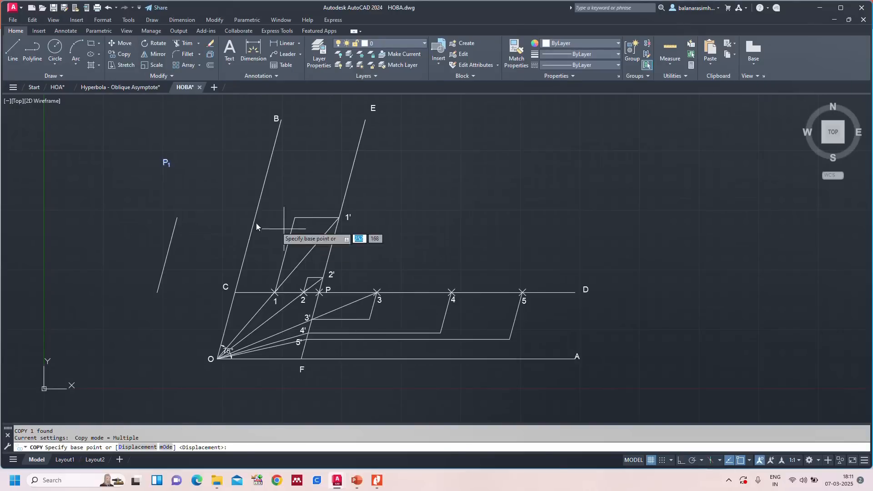
{"action": "left_click", "coordinate": [178, 179]}
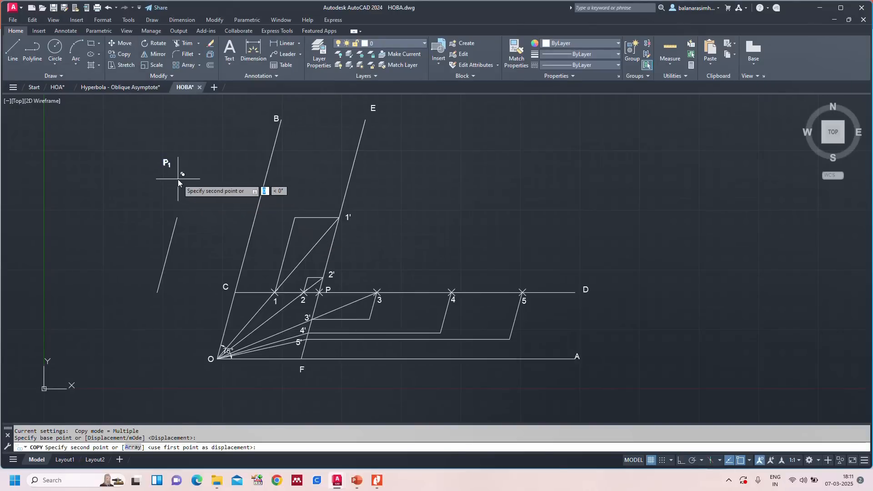
{"action": "left_click", "coordinate": [299, 228]}
{"action": "left_click", "coordinate": [316, 286]}
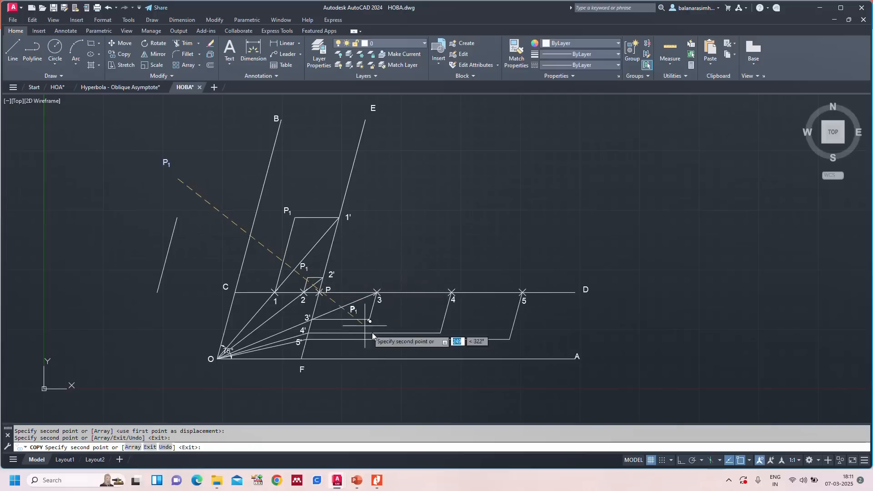
{"action": "left_click", "coordinate": [387, 340]}
{"action": "left_click", "coordinate": [461, 350]}
{"action": "left_click", "coordinate": [531, 361]}
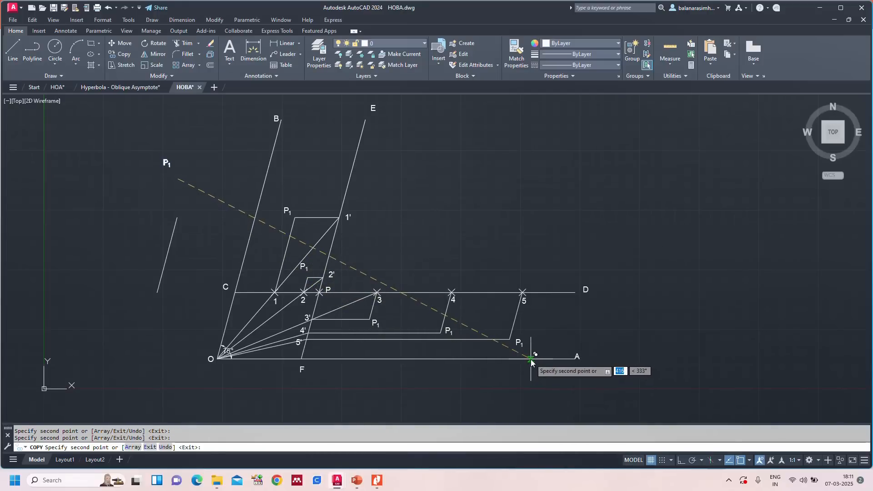
{"action": "key", "text": "Escape"}
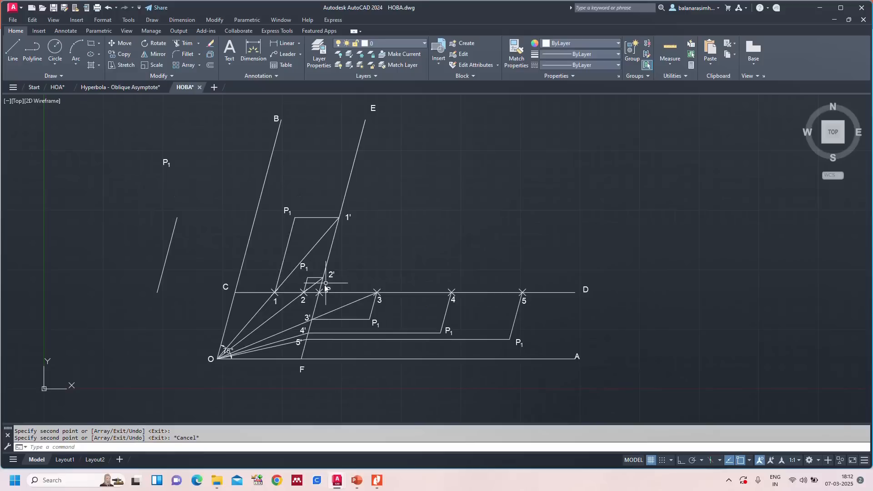
Change the copied label at the corner above point 2 to P2, with the 2 as subscript.
{"action": "double_click", "coordinate": [304, 266]}
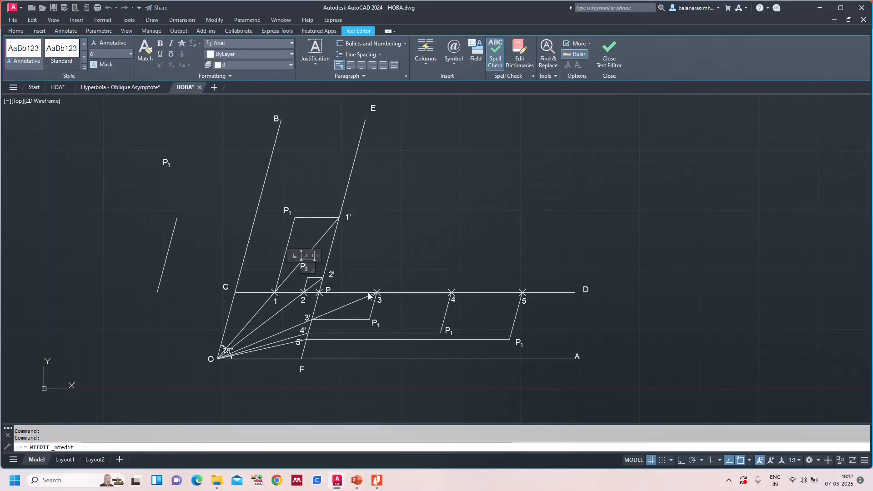
{"action": "type", "text": "2"}
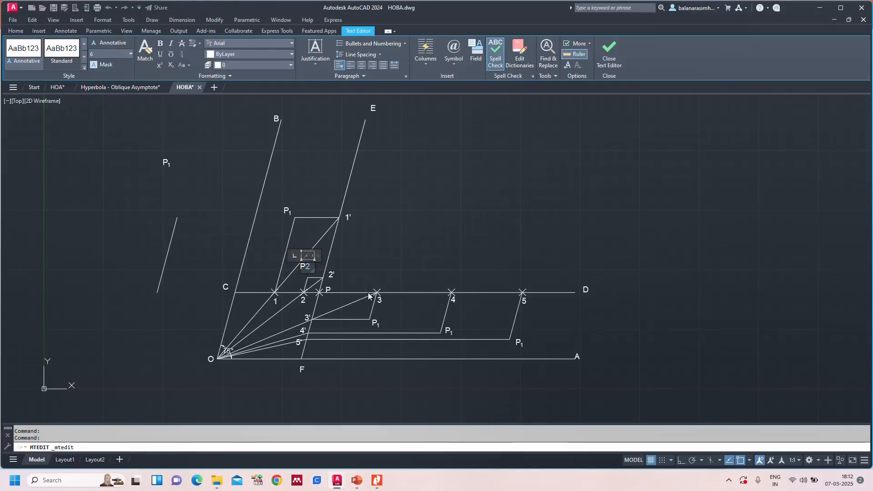
{"action": "key", "text": "Escape"}
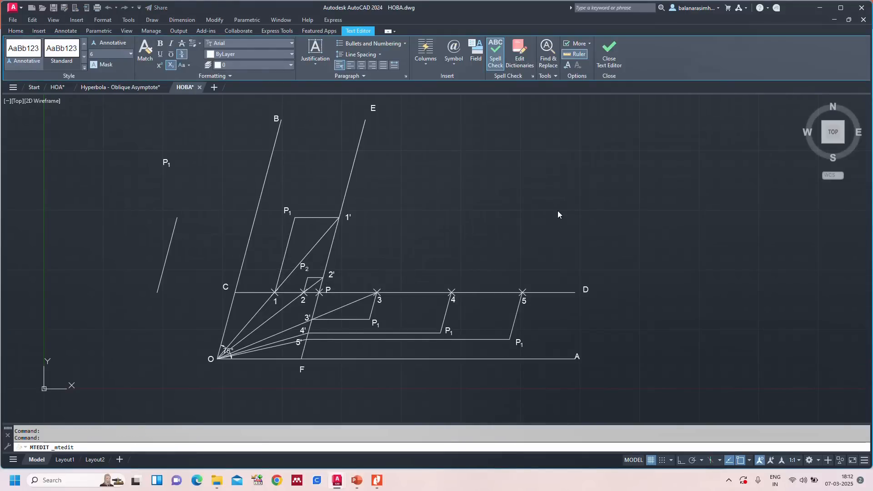
Change the copied labels at the corners below points 3 and 4 to P3 and P4, with the digits as subscripts.
{"action": "double_click", "coordinate": [379, 325]}
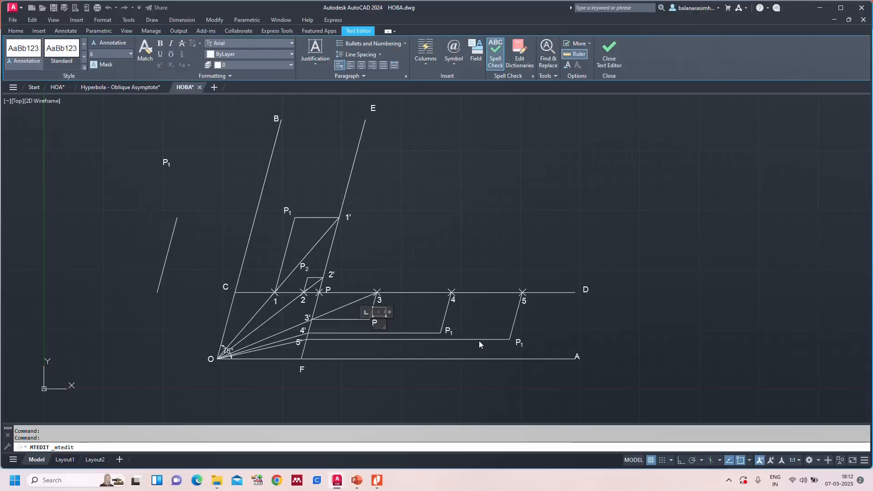
{"action": "key", "text": "shift+Left"}
{"action": "left_click", "coordinate": [171, 65]}
{"action": "key", "text": "Escape"}
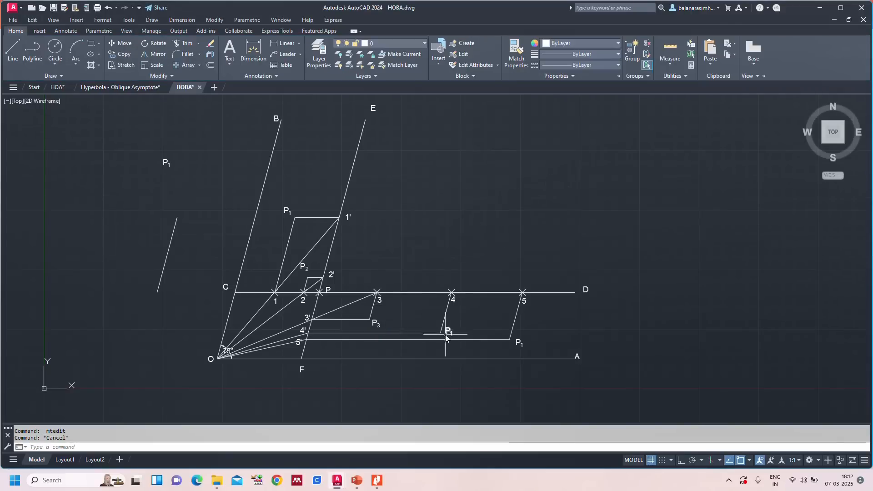
{"action": "double_click", "coordinate": [450, 334]}
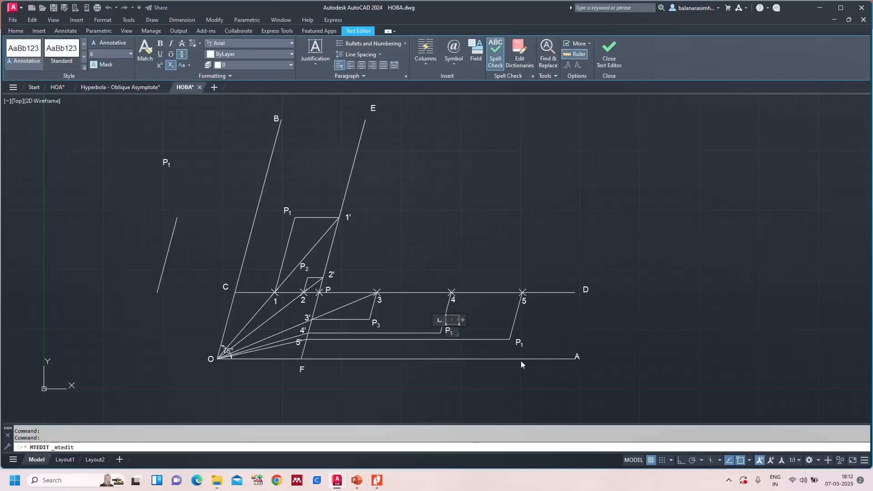
{"action": "key", "text": "shift+Left"}
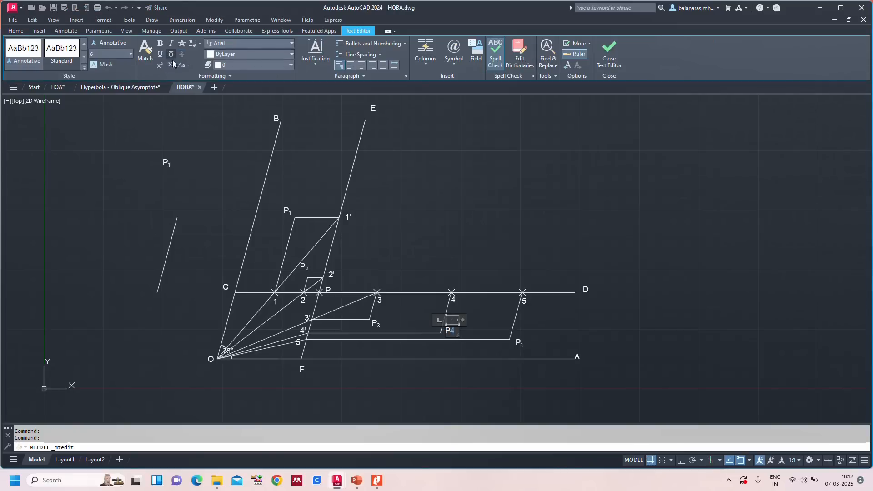
{"action": "left_click", "coordinate": [539, 154]}
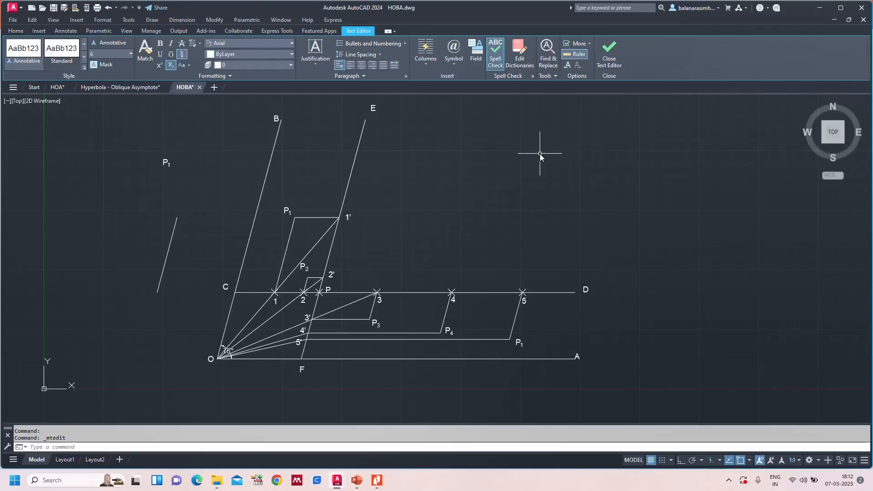
Change the copied label at the corner below point 5 to P5, with the 5 as subscript.
{"action": "double_click", "coordinate": [524, 346]}
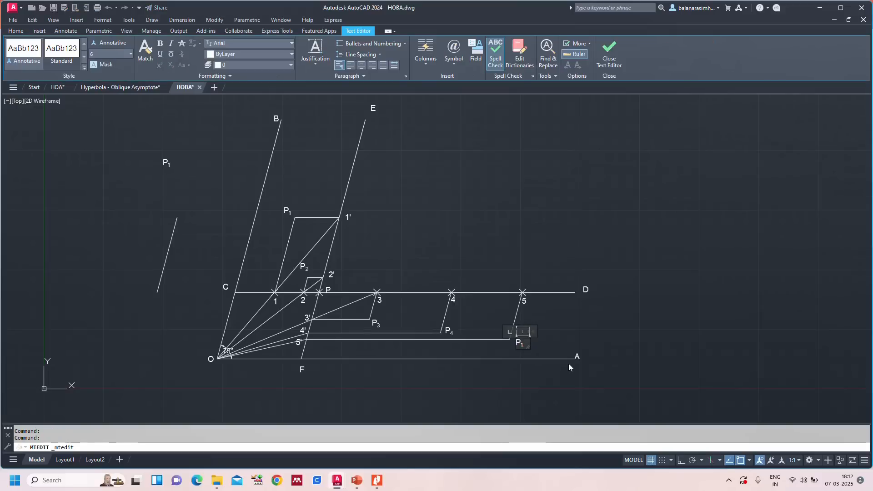
{"action": "key", "text": "BackSpace"}
{"action": "type", "text": "5"}
{"action": "key", "text": "shift+Left"}
{"action": "left_click", "coordinate": [551, 163]}
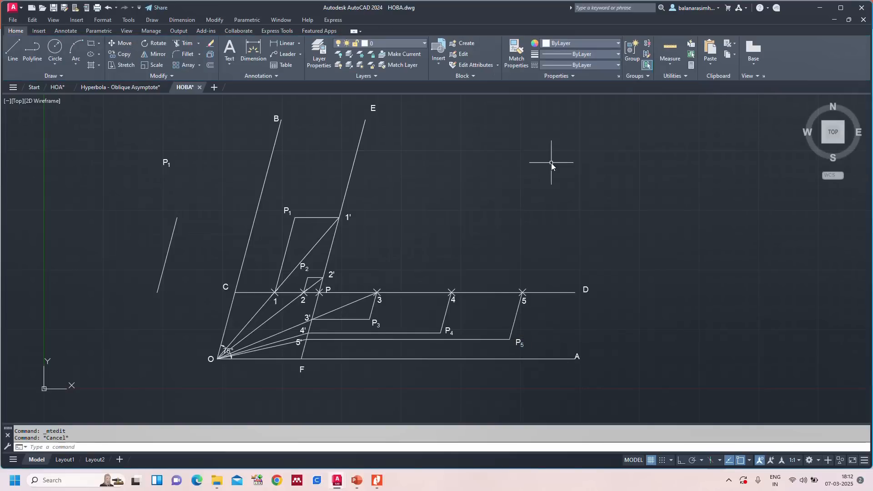
Erase the spare P1 label and the leftover inclined line in the empty area beside line OB.
{"action": "type", "text": "z"}
{"action": "key", "text": "Return"}
{"action": "type", "text": "a"}
{"action": "key", "text": "Return"}
{"action": "left_click", "coordinate": [236, 199]}
{"action": "key", "text": "Escape"}
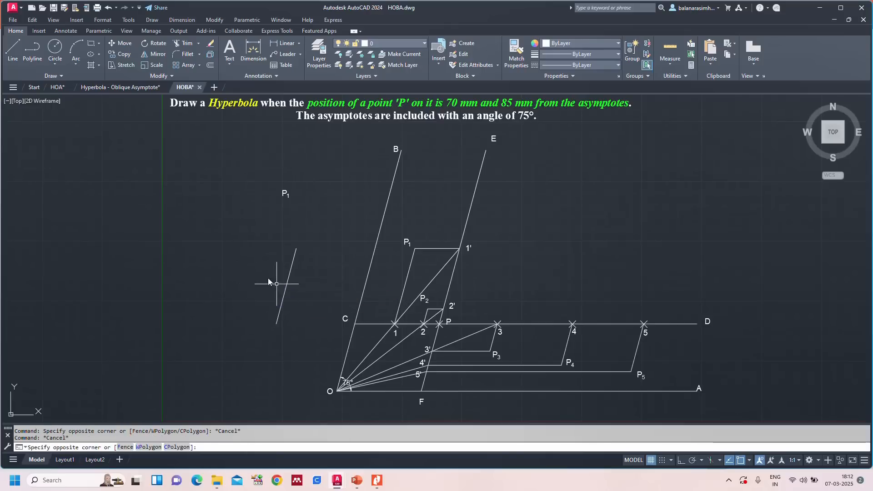
{"action": "left_click", "coordinate": [263, 178]}
{"action": "left_click", "coordinate": [285, 194]}
{"action": "left_click", "coordinate": [294, 253]}
{"action": "key", "text": "Delete"}
Draw the hyperbola as a fit spline through P1, P2, P, P3, P4 and P5.
{"action": "type", "text": "SPL"}
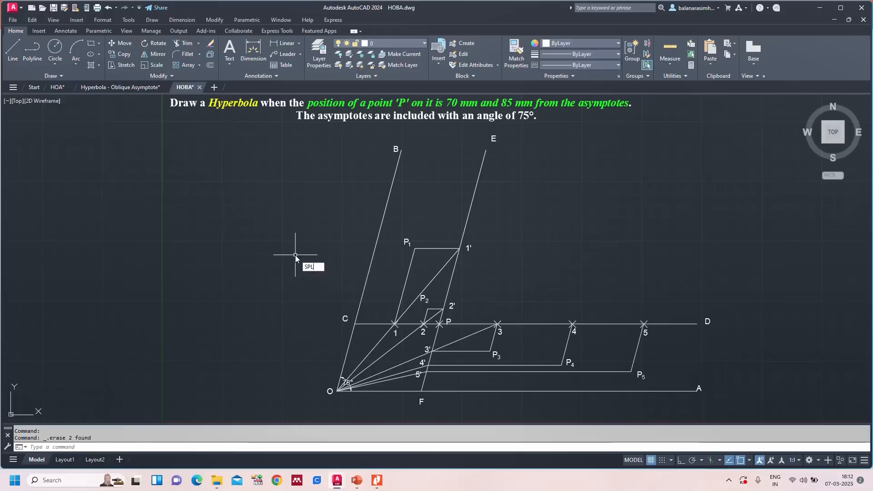
{"action": "key", "text": "Return"}
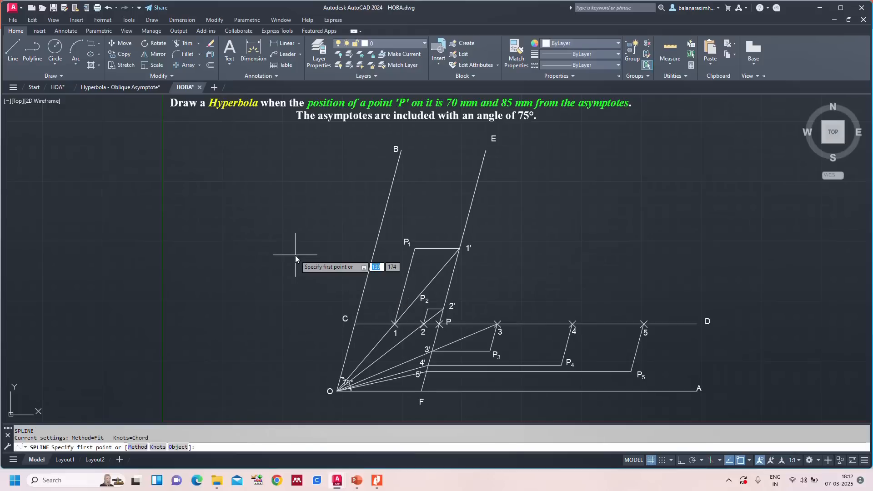
{"action": "left_click", "coordinate": [414, 254]}
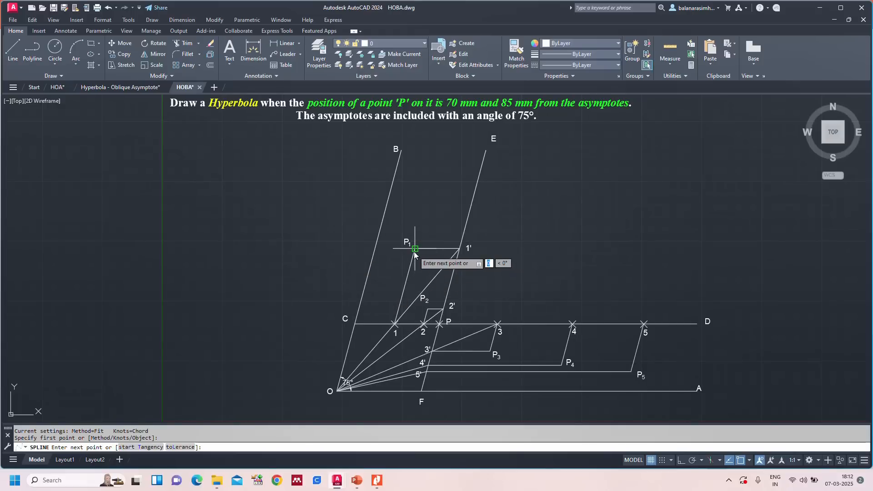
{"action": "left_click", "coordinate": [427, 309]}
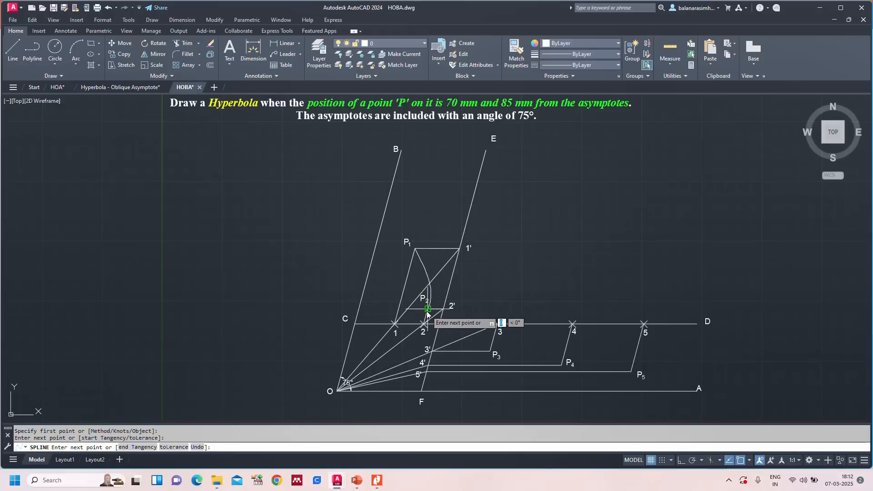
{"action": "left_click", "coordinate": [439, 324]}
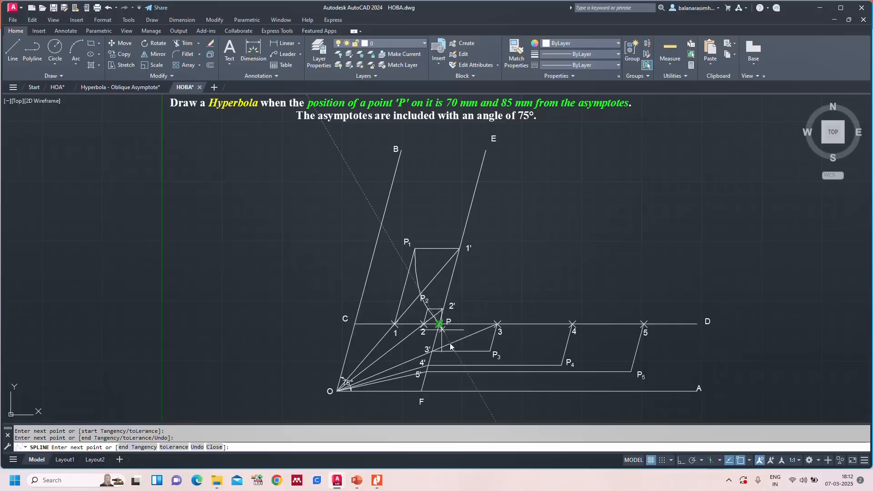
{"action": "left_click", "coordinate": [490, 351]}
{"action": "left_click", "coordinate": [562, 365]}
{"action": "left_click", "coordinate": [632, 372]}
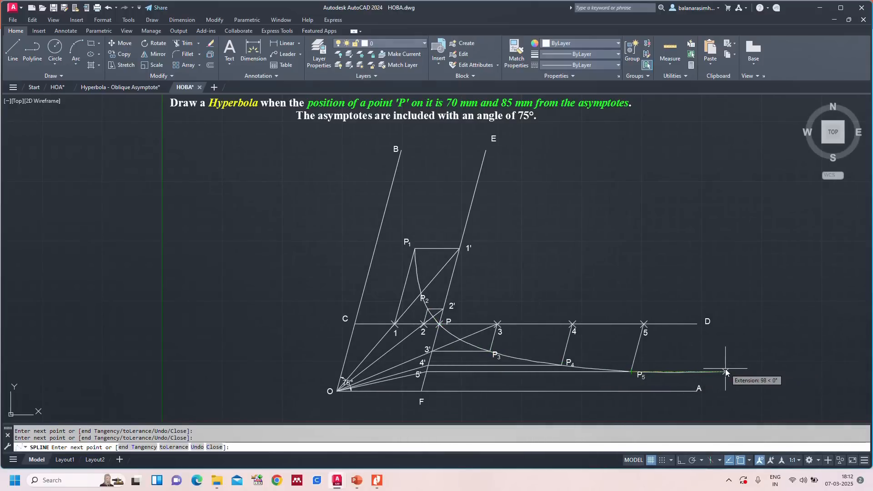
{"action": "key", "text": "Return"}
Set the hyperbola spline's colour to Red and its lineweight to 0.40 mm.
{"action": "left_click", "coordinate": [416, 280]}
{"action": "left_click", "coordinate": [411, 287]}
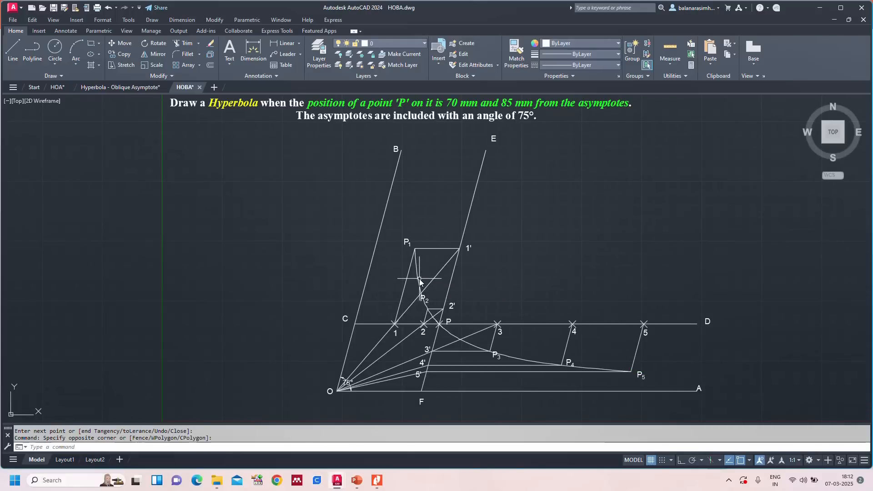
{"action": "left_click", "coordinate": [564, 43]}
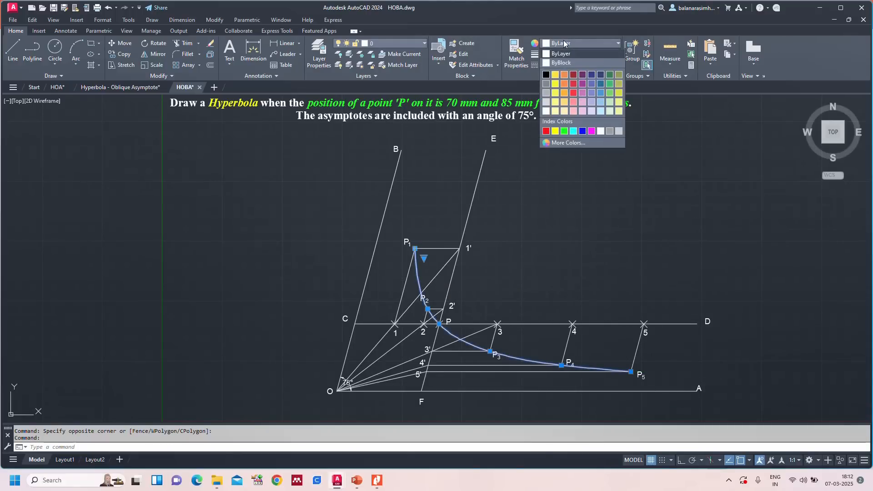
{"action": "left_click", "coordinate": [546, 131]}
{"action": "left_click", "coordinate": [576, 54]}
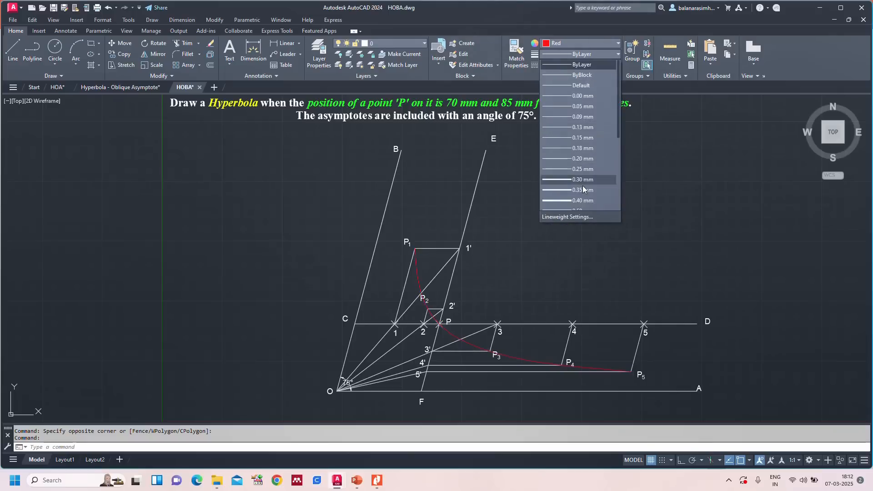
{"action": "left_click", "coordinate": [582, 201]}
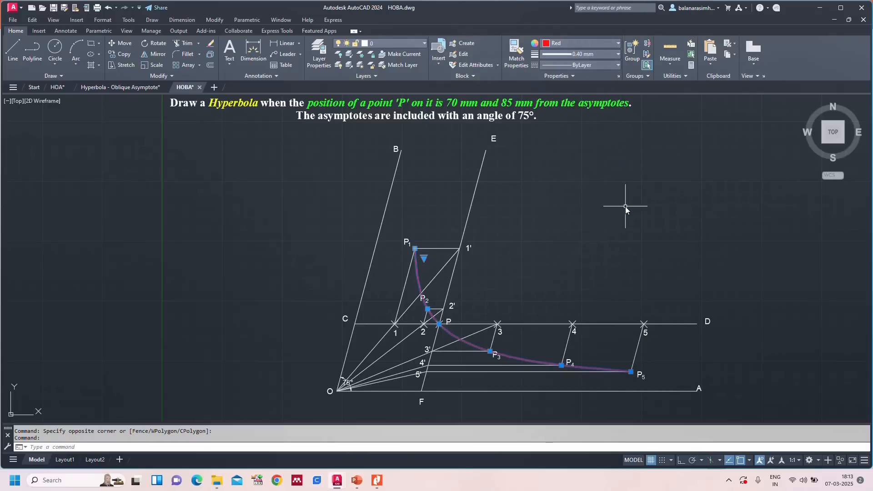
Turn on lineweight display by setting LWDISPLAY to ON.
{"action": "type", "text": "LWDISPLAY"}
{"action": "key", "text": "Return"}
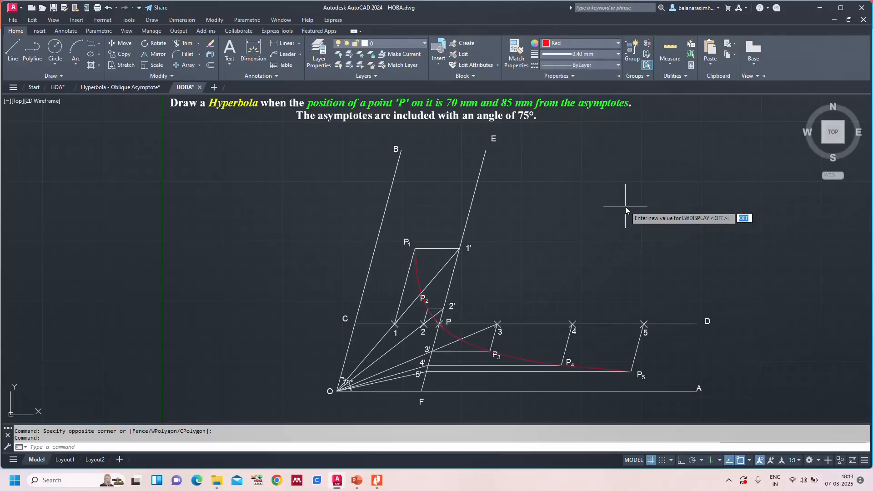
{"action": "type", "text": "ON"}
{"action": "key", "text": "Return"}
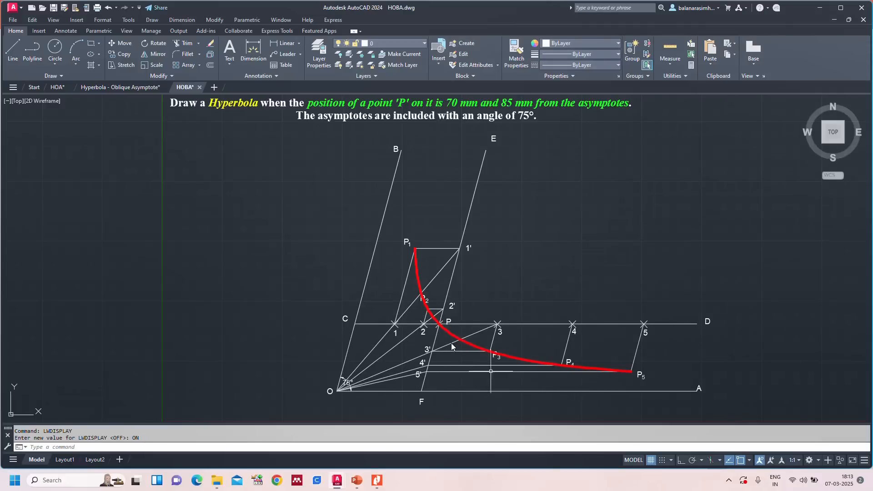
Place a point marker on the hyperbola between P1 and P2.
{"action": "middle_click_drag", "start_coordinate": [588, 272], "coordinate": [540, 219]}
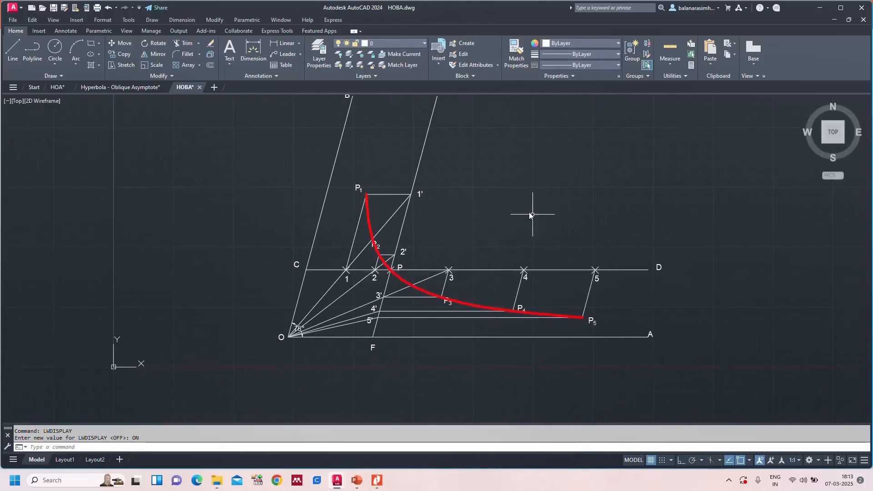
{"action": "scroll", "coordinate": [383, 219], "scroll_direction": "up", "scroll_amount": 2}
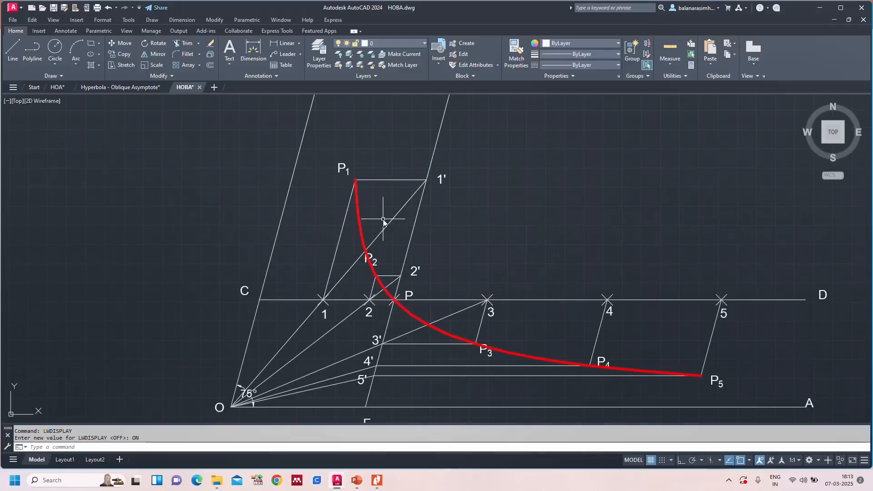
{"action": "key", "text": "Return"}
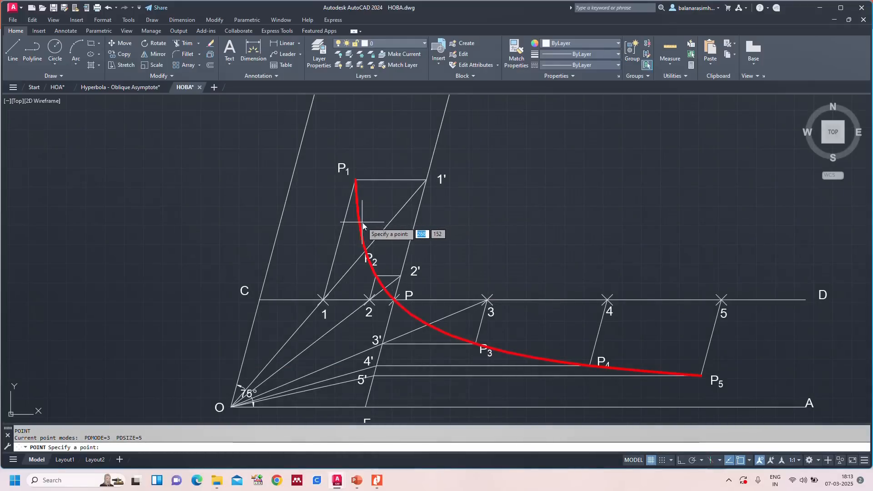
{"action": "left_click", "coordinate": [359, 222]}
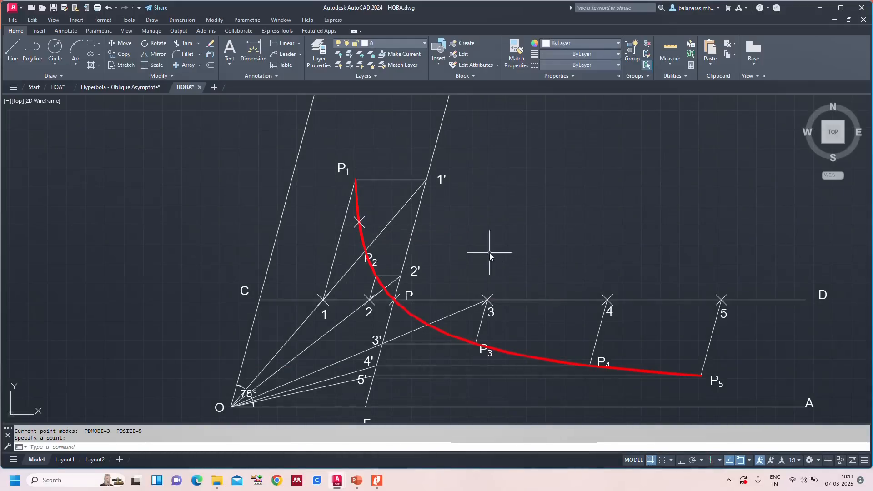
Copy the C label next to the new point on the curve and change its text to R.
{"action": "left_click", "coordinate": [246, 290]}
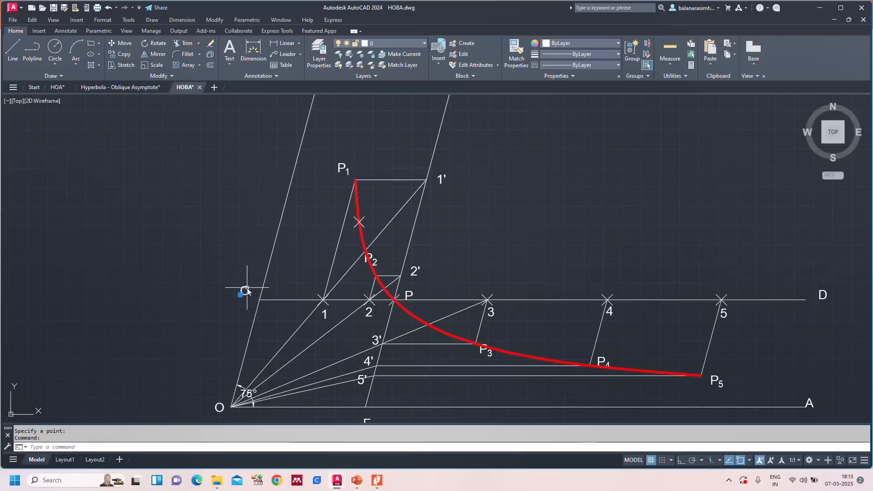
{"action": "key", "text": "ctrl+c"}
{"action": "key", "text": "ctrl+v"}
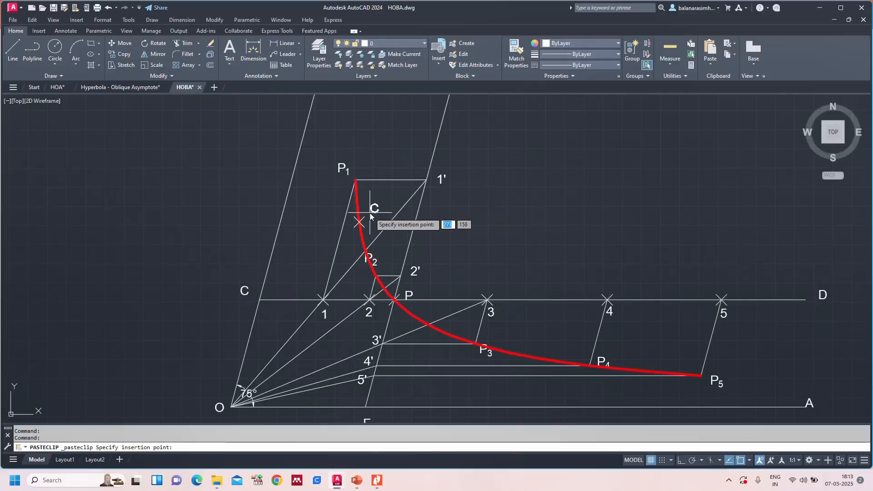
{"action": "left_click", "coordinate": [366, 213]}
{"action": "double_click", "coordinate": [364, 218]}
{"action": "type", "text": "R"}
{"action": "key", "text": "Escape"}
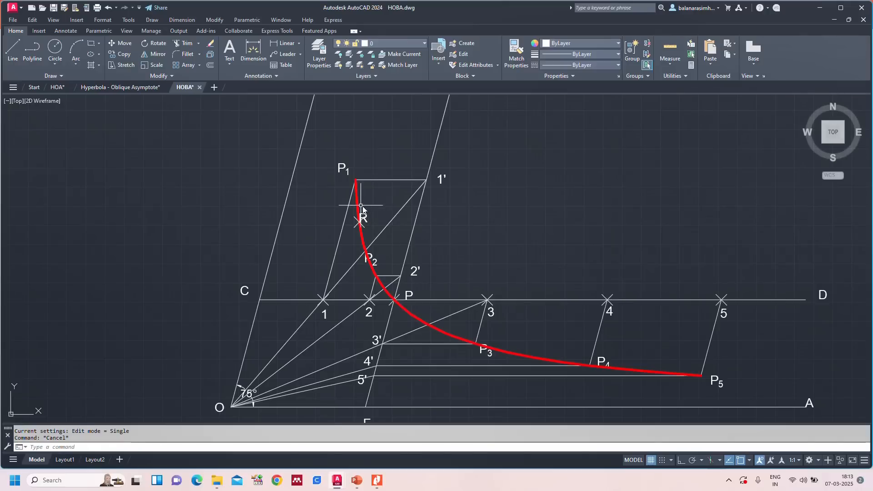
Move the R label up and to the right, clear of the curve and the point marker.
{"action": "left_click", "coordinate": [363, 223]}
{"action": "left_click", "coordinate": [359, 222]}
{"action": "left_click", "coordinate": [373, 214]}
{"action": "key", "text": "Escape"}
{"action": "key", "text": "Escape"}
Draw a nearly horizontal line from point R on the curve to asymptote OB.
{"action": "type", "text": "l"}
{"action": "key", "text": "Return"}
{"action": "left_click", "coordinate": [359, 222]}
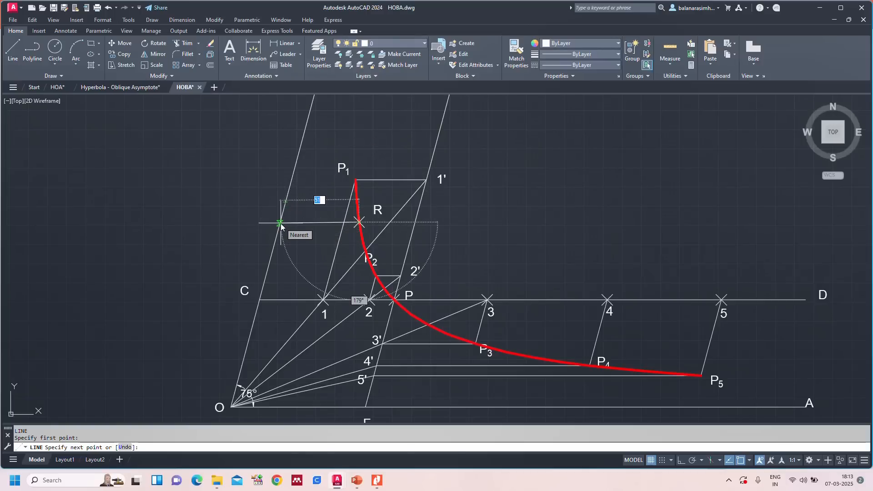
{"action": "left_click", "coordinate": [280, 223]}
{"action": "key", "text": "Escape"}
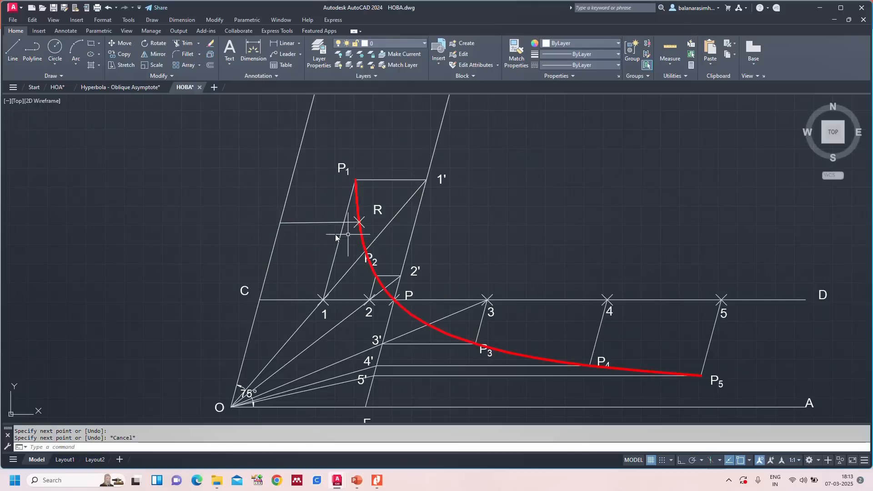
Copy the R label to the line's end on OB and change its text to S.
{"action": "left_click", "coordinate": [378, 210]}
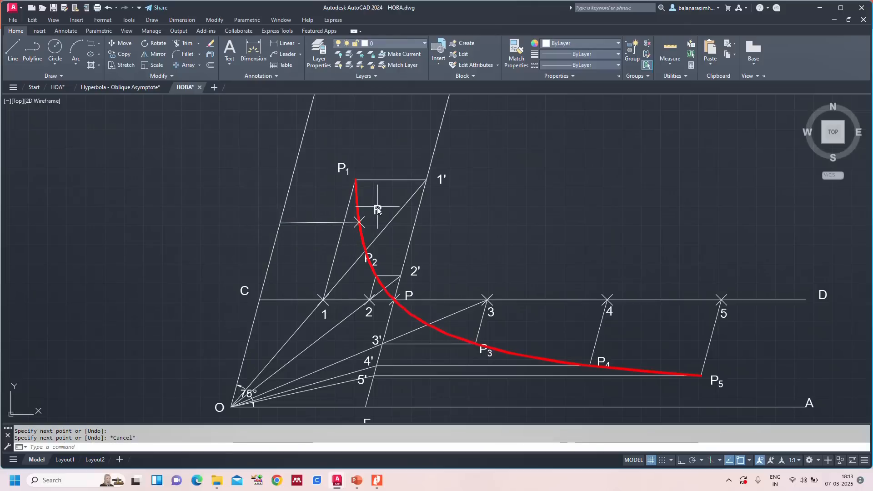
{"action": "key", "text": "ctrl+c"}
{"action": "key", "text": "ctrl+v"}
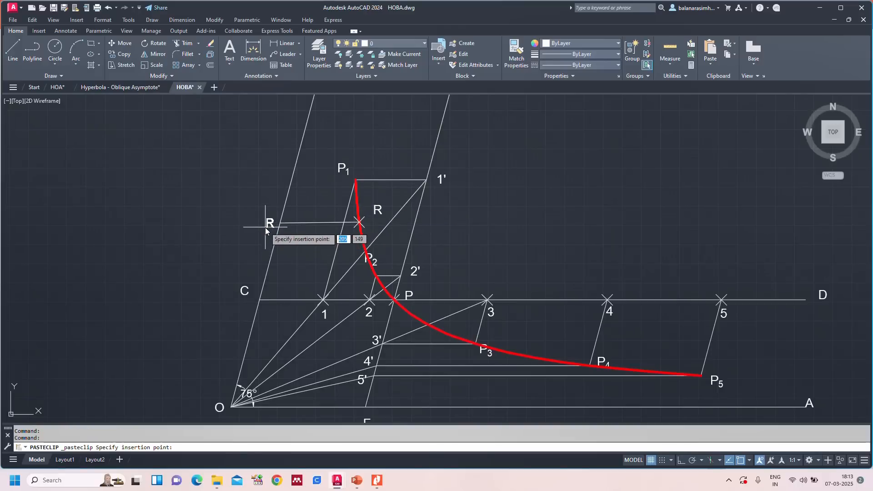
{"action": "left_click", "coordinate": [266, 227]}
{"action": "double_click", "coordinate": [268, 225]}
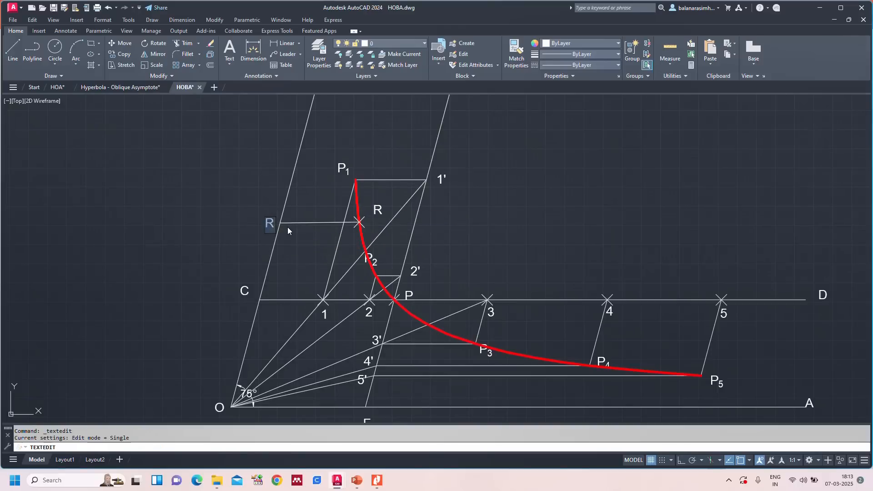
{"action": "type", "text": "S"}
{"action": "key", "text": "Escape"}
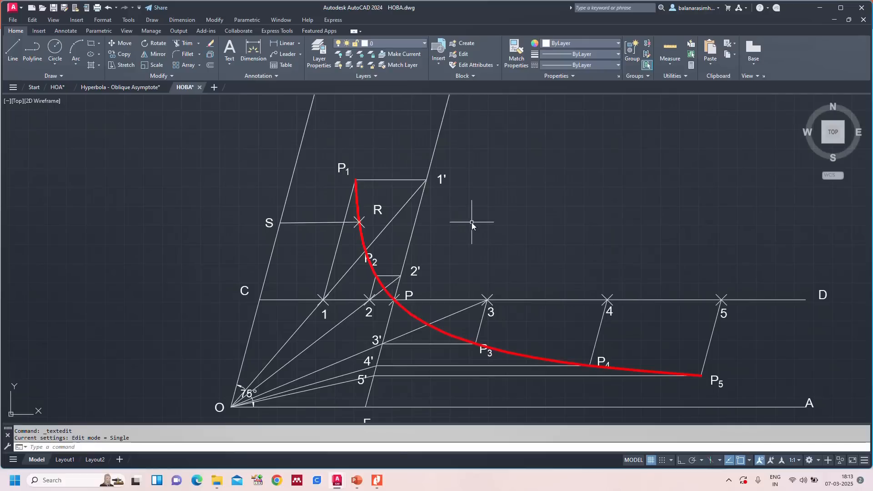
Add an aligned dimension from O to S, placed outside asymptote OB.
{"action": "scroll", "coordinate": [464, 214], "scroll_direction": "down", "scroll_amount": 2}
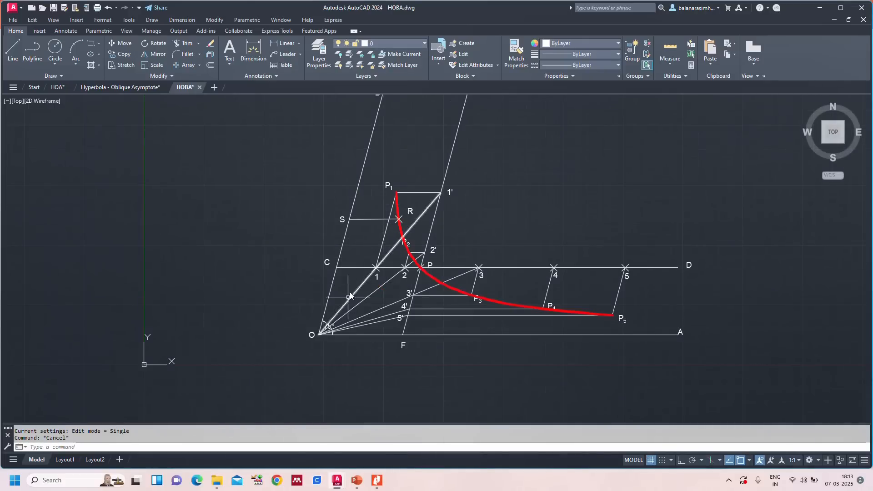
{"action": "type", "text": "DAL"}
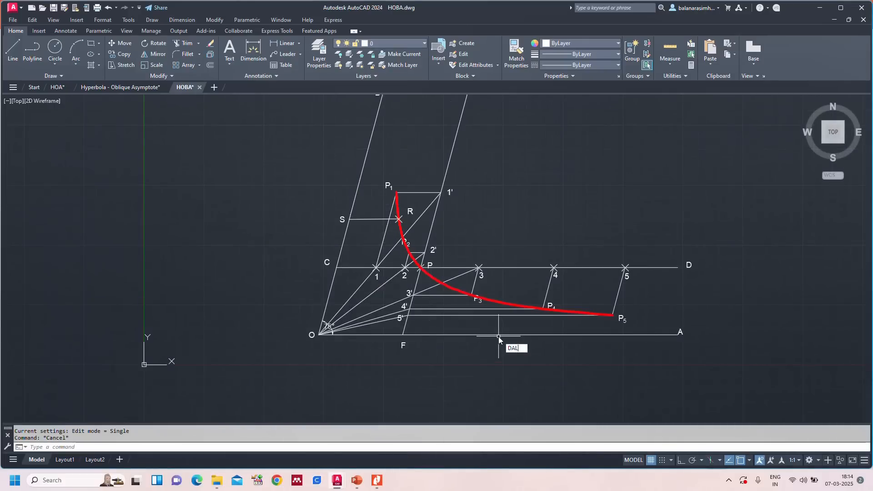
{"action": "key", "text": "Return"}
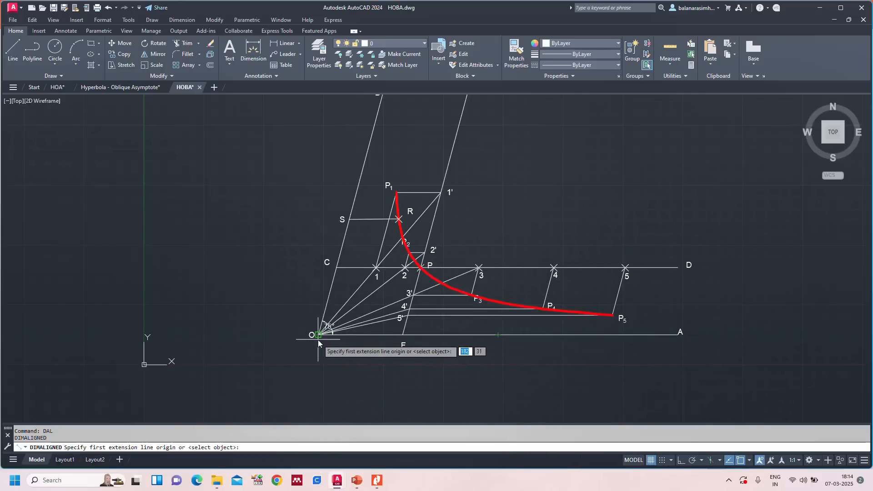
{"action": "scroll", "coordinate": [322, 333], "scroll_direction": "up", "scroll_amount": 2}
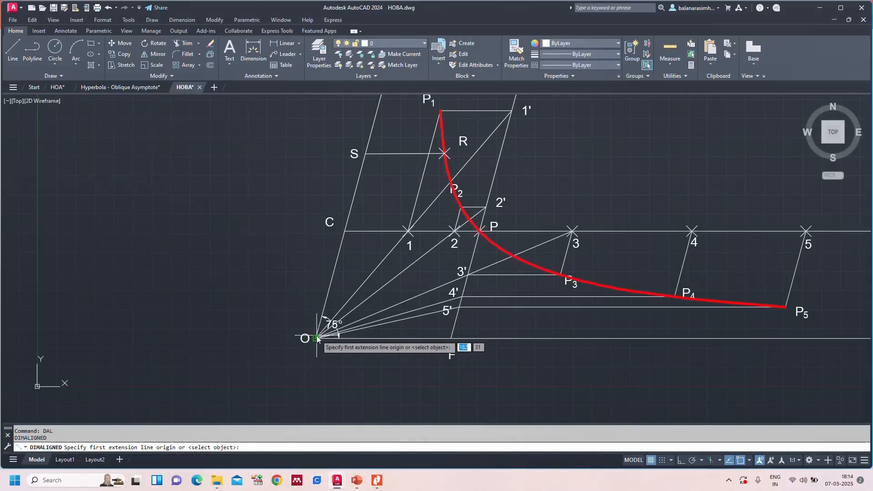
{"action": "left_click", "coordinate": [317, 337]}
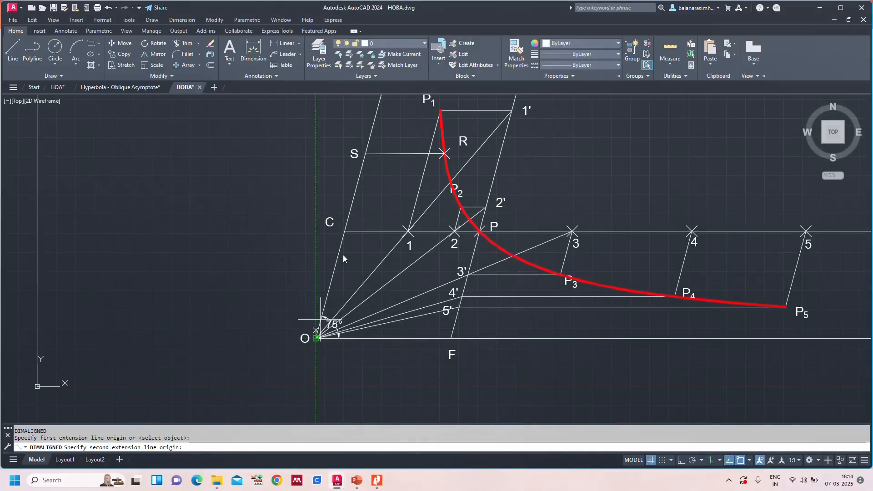
{"action": "left_click", "coordinate": [365, 154]}
{"action": "left_click", "coordinate": [311, 165]}
{"action": "scroll", "coordinate": [513, 173], "scroll_direction": "down", "scroll_amount": 2}
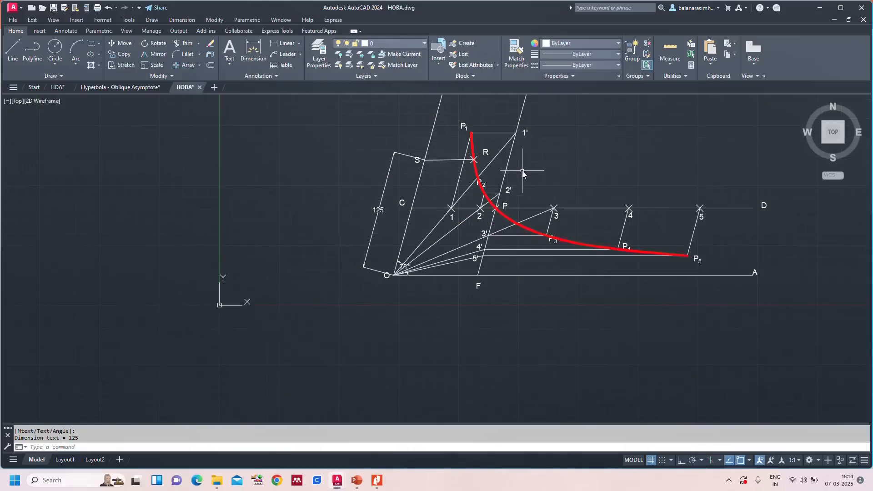
{"action": "middle_click_drag", "start_coordinate": [559, 166], "coordinate": [425, 276]}
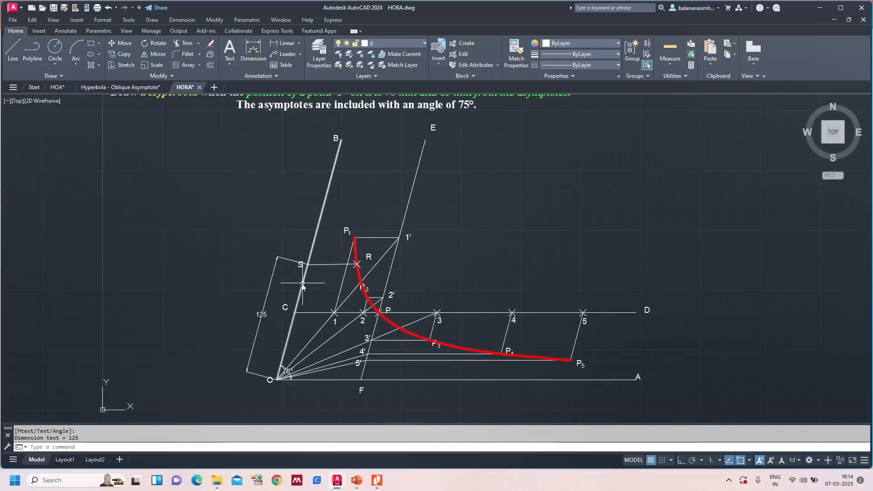
Delete the aligned dimension between O and S.
{"action": "scroll", "coordinate": [355, 264], "scroll_direction": "up", "scroll_amount": 2}
{"action": "key", "text": "Escape"}
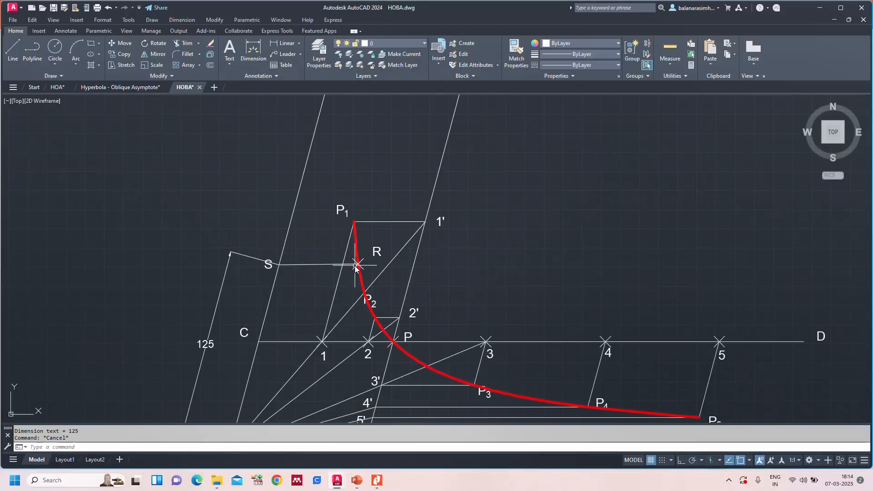
{"action": "left_click", "coordinate": [249, 259]}
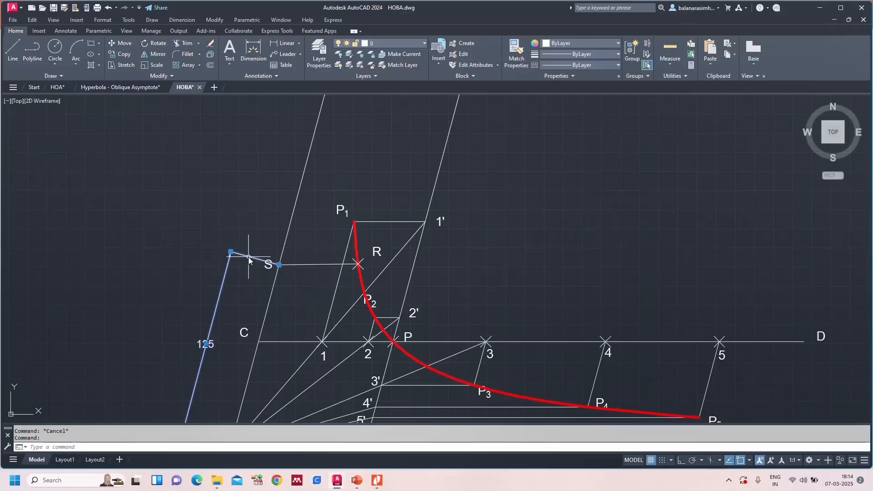
{"action": "key", "text": "Delete"}
Place a point marker at S, where the line from R meets asymptote OB.
{"action": "type", "text": "P"}
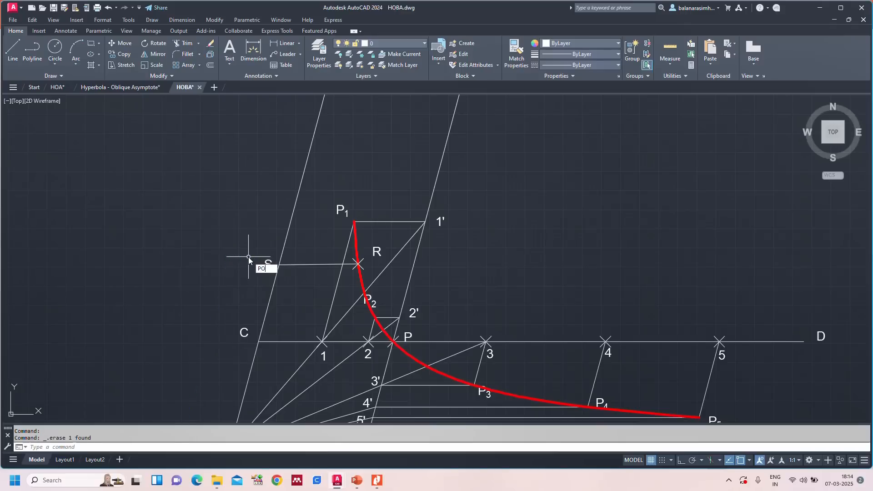
{"action": "type", "text": "o"}
{"action": "key", "text": "Return"}
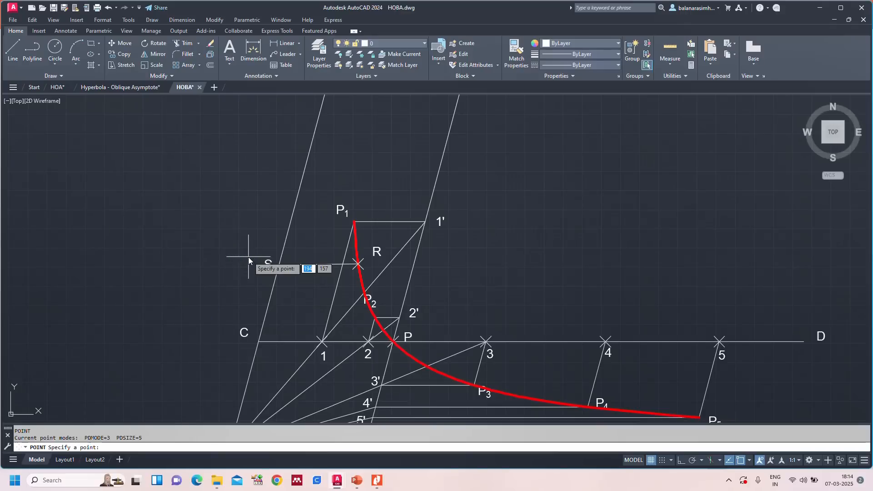
{"action": "left_click", "coordinate": [280, 264]}
{"action": "key", "text": "Escape"}
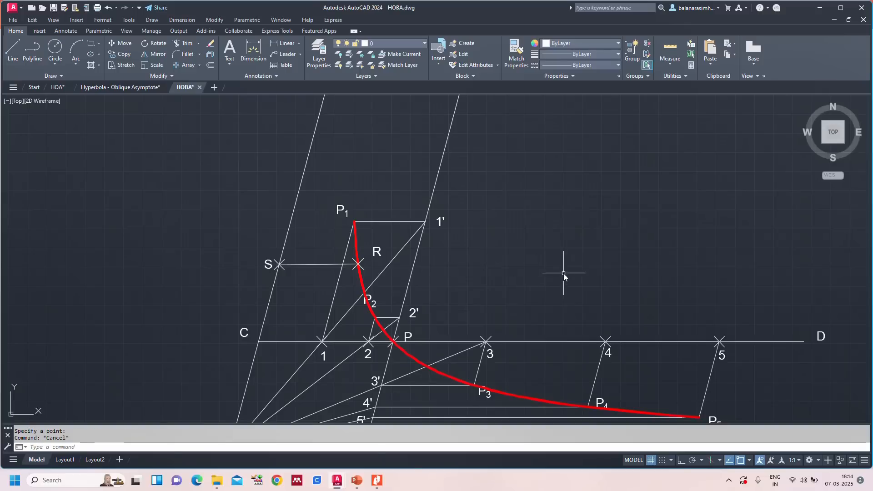
Break asymptote OB into two segments at point S.
{"action": "scroll", "coordinate": [562, 272], "scroll_direction": "down", "scroll_amount": 2}
{"action": "type", "text": "BRE"}
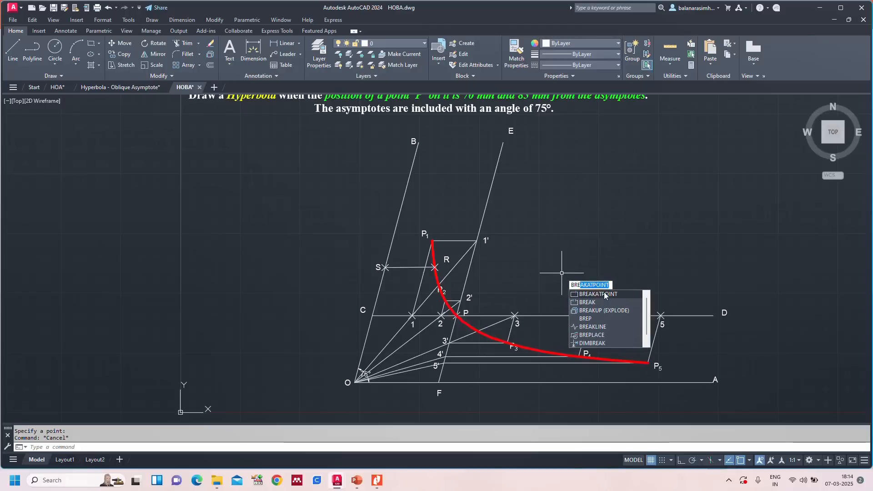
{"action": "key", "text": "Escape"}
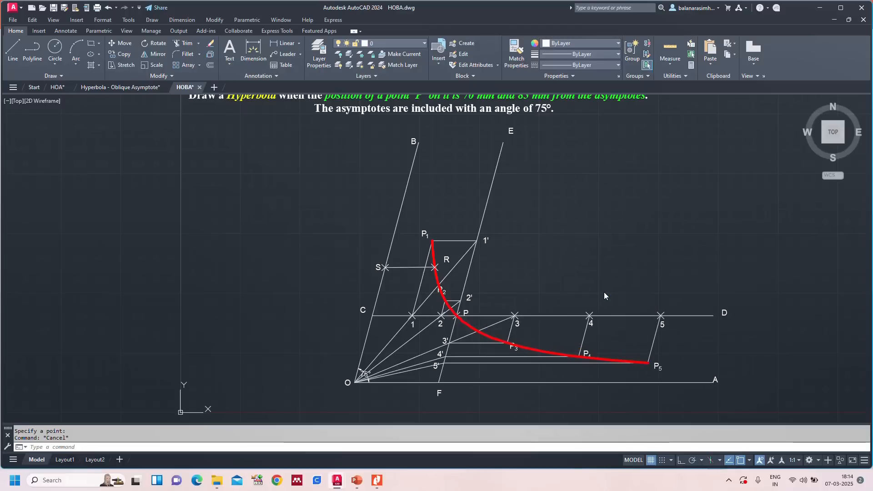
{"action": "left_click", "coordinate": [382, 285]}
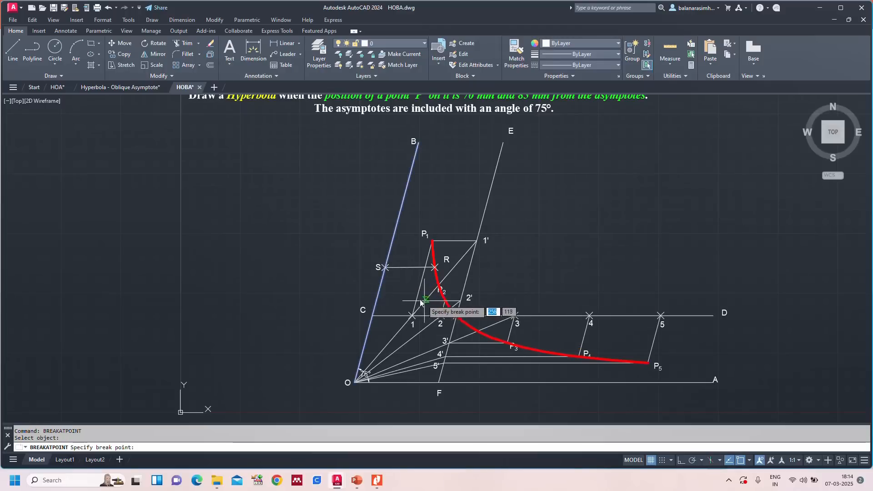
{"action": "key", "text": "Escape"}
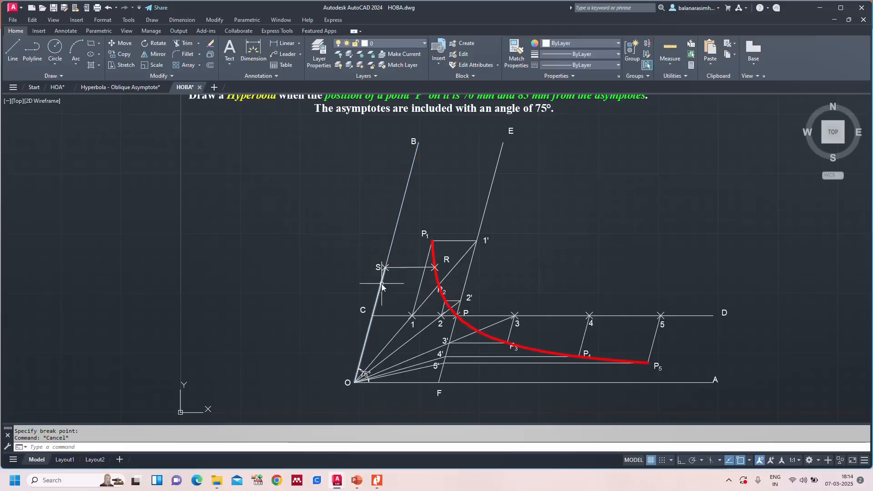
Copy segment OS with base point O onto S, and delete the original part of OB beyond S.
{"action": "type", "text": "CO"}
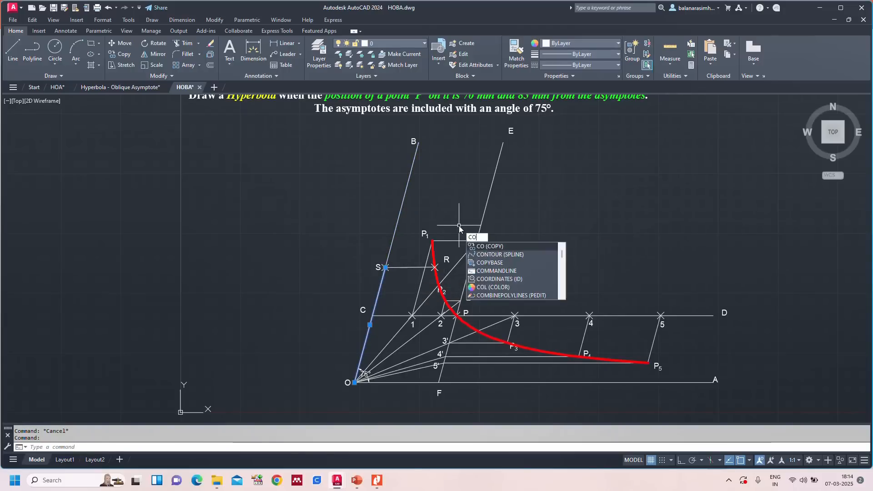
{"action": "key", "text": "Return"}
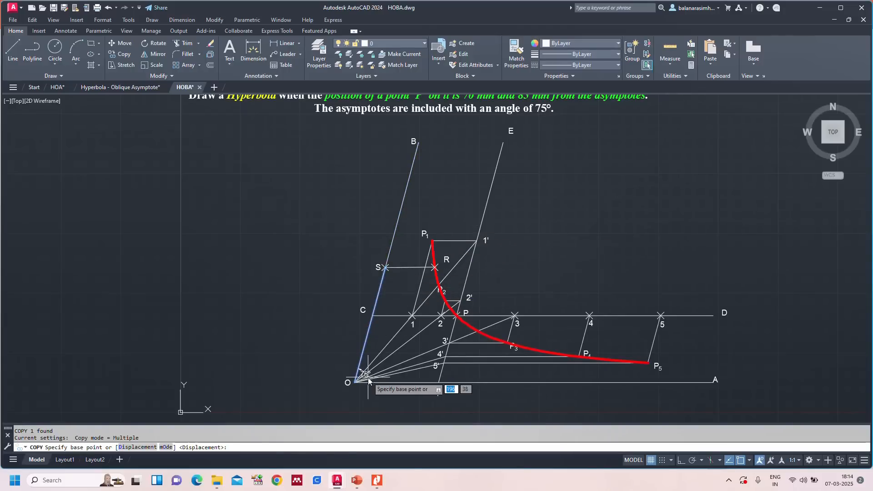
{"action": "left_click", "coordinate": [355, 384]}
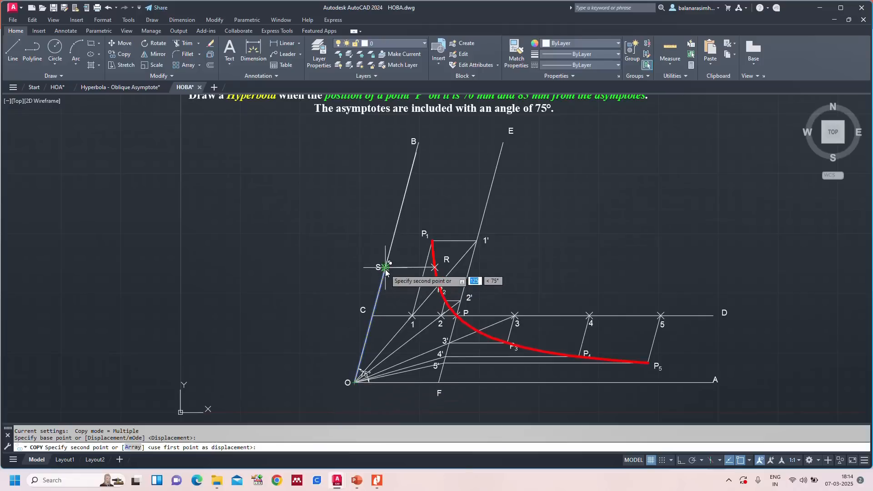
{"action": "left_click", "coordinate": [385, 268]}
{"action": "key", "text": "Escape"}
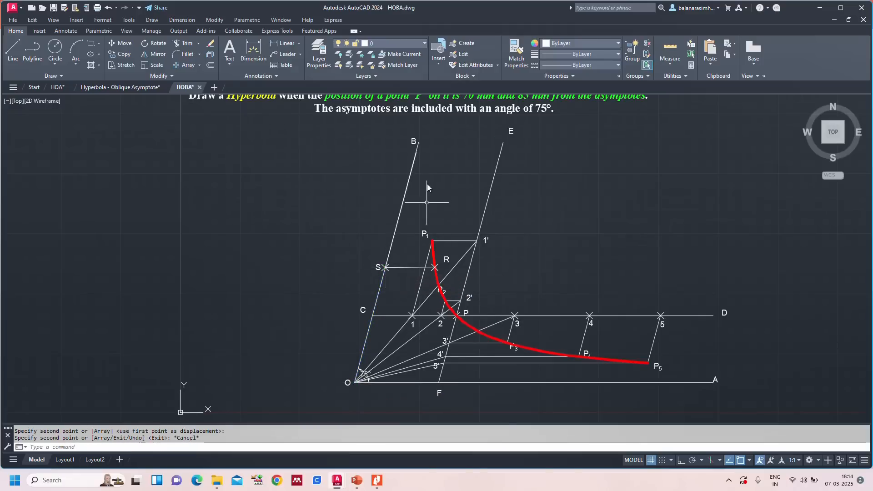
{"action": "left_click", "coordinate": [417, 151]}
{"action": "key", "text": "Delete"}
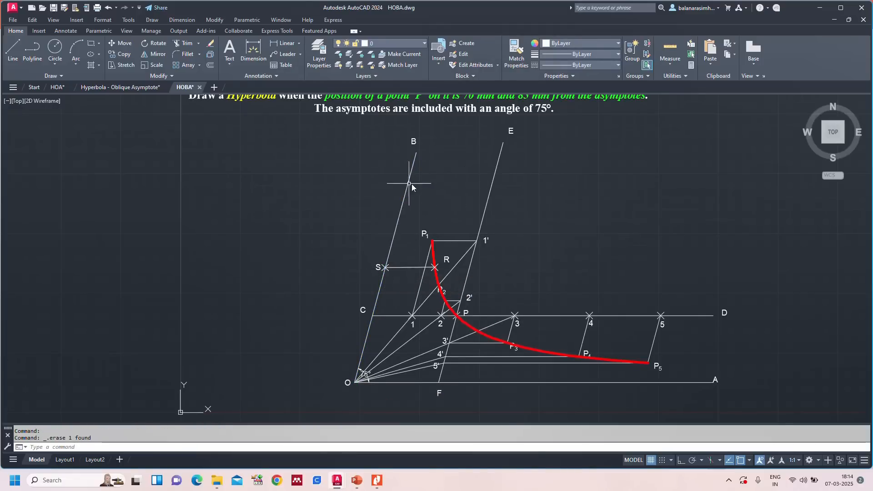
Place a point marker at the upper end of the copied segment, just below label B.
{"action": "left_click", "coordinate": [412, 144]}
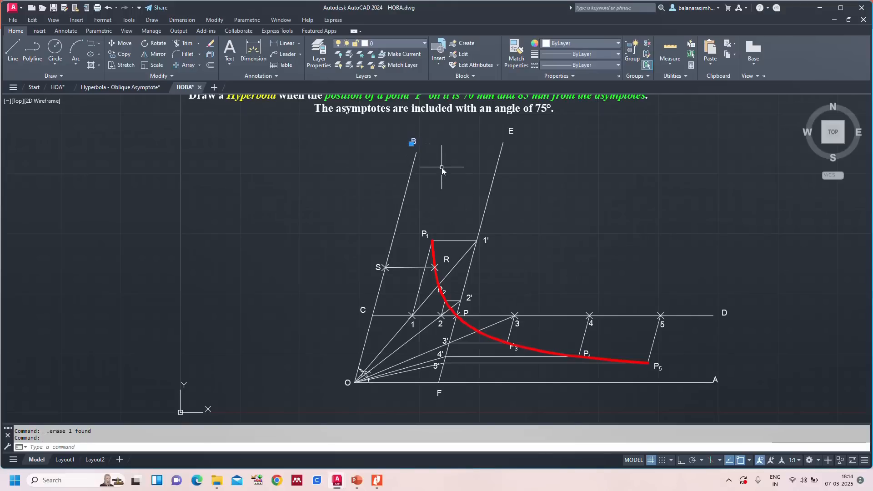
{"action": "type", "text": "po"}
{"action": "key", "text": "Return"}
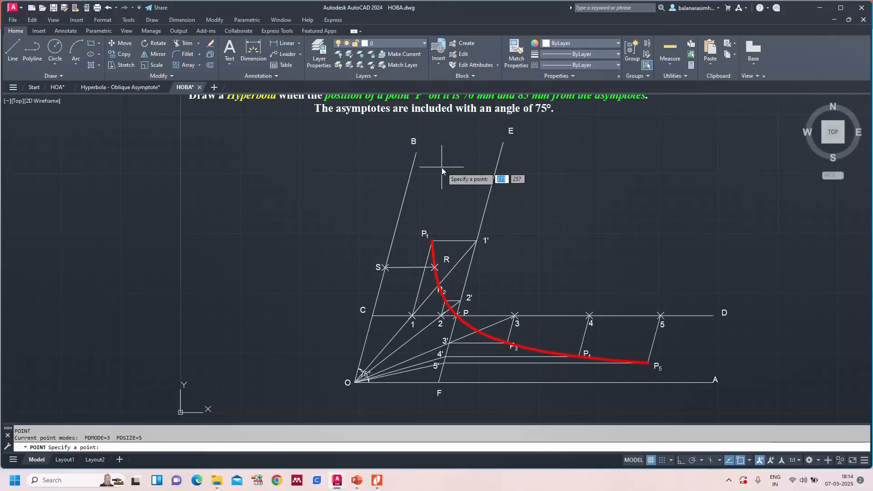
{"action": "left_click", "coordinate": [416, 153]}
{"action": "key", "text": "Escape"}
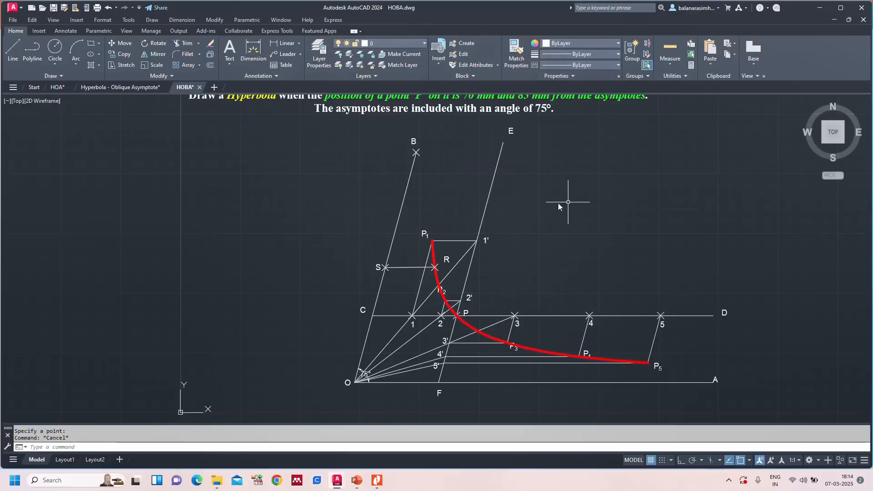
Copy the S label beside the new point marker near B and change its text to T.
{"action": "left_click", "coordinate": [378, 268]}
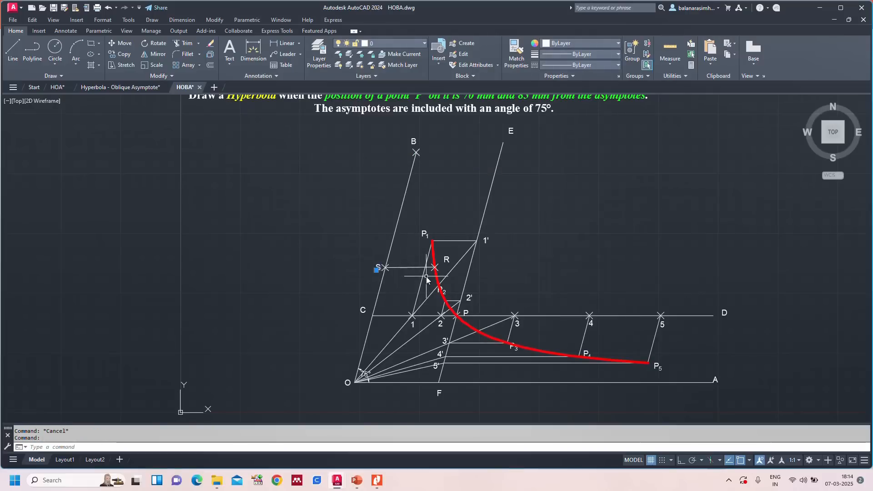
{"action": "key", "text": "ctrl+v"}
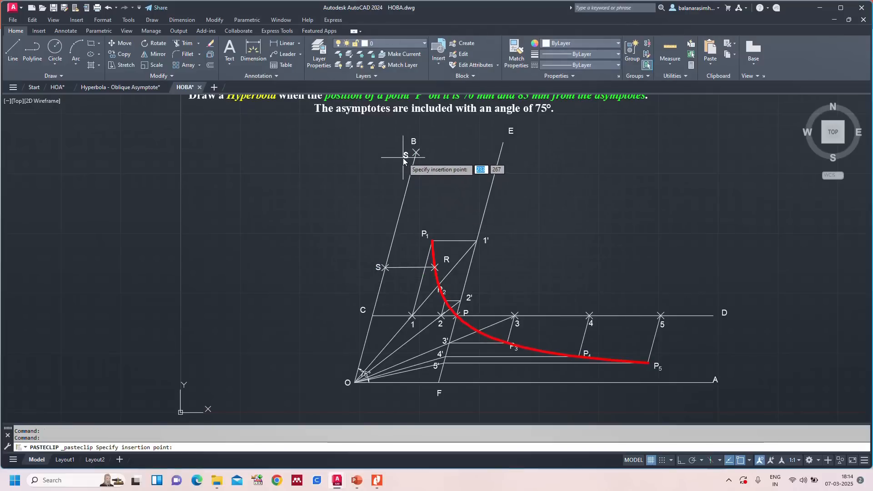
{"action": "left_click", "coordinate": [406, 156]}
{"action": "double_click", "coordinate": [405, 156]}
{"action": "type", "text": "T"}
{"action": "key", "text": "Escape"}
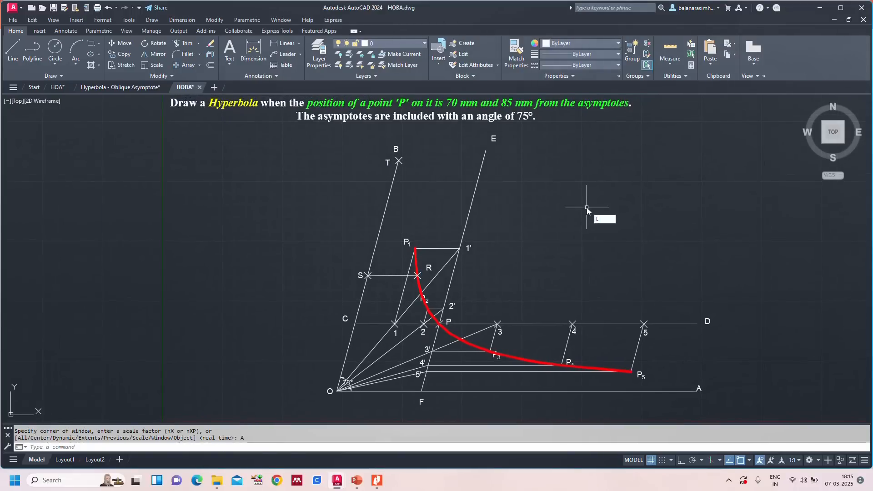
Draw a line from point T to point R on the curve.
{"action": "type", "text": "L"}
{"action": "key", "text": "Return"}
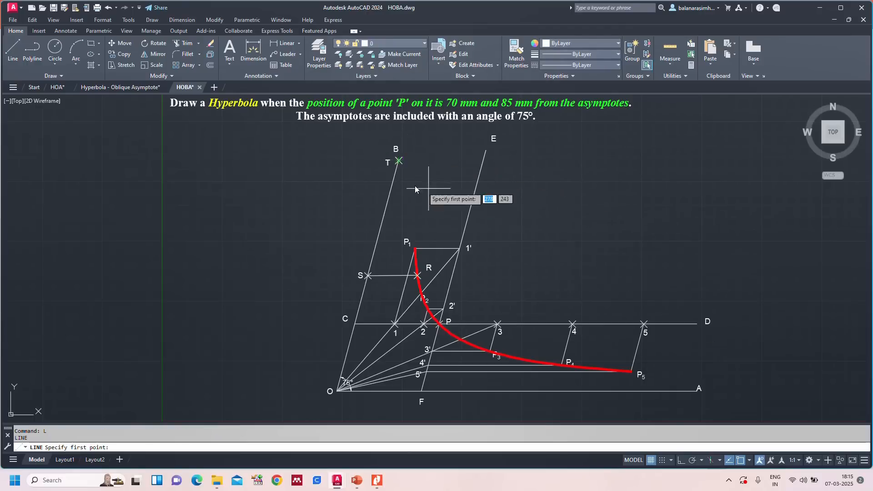
{"action": "scroll", "coordinate": [414, 184], "scroll_direction": "up", "scroll_amount": 4}
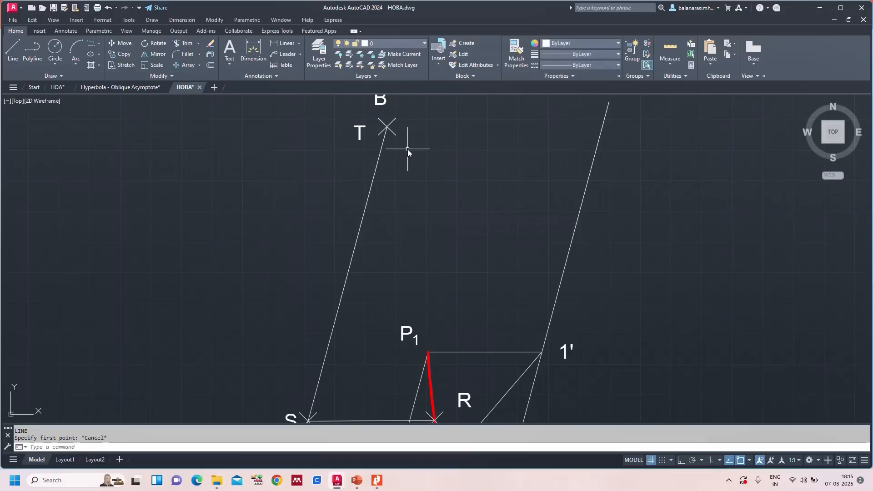
{"action": "left_click", "coordinate": [387, 127]}
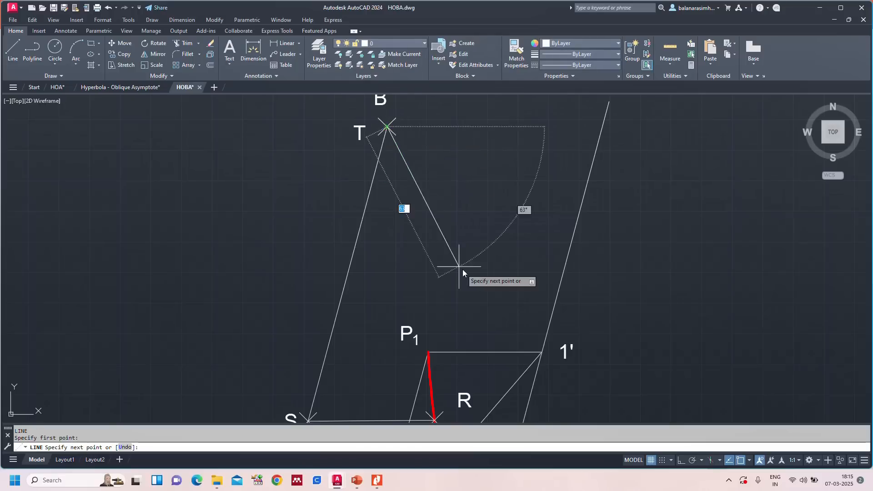
{"action": "scroll", "coordinate": [466, 268], "scroll_direction": "down", "scroll_amount": 4}
{"action": "left_click", "coordinate": [453, 327]}
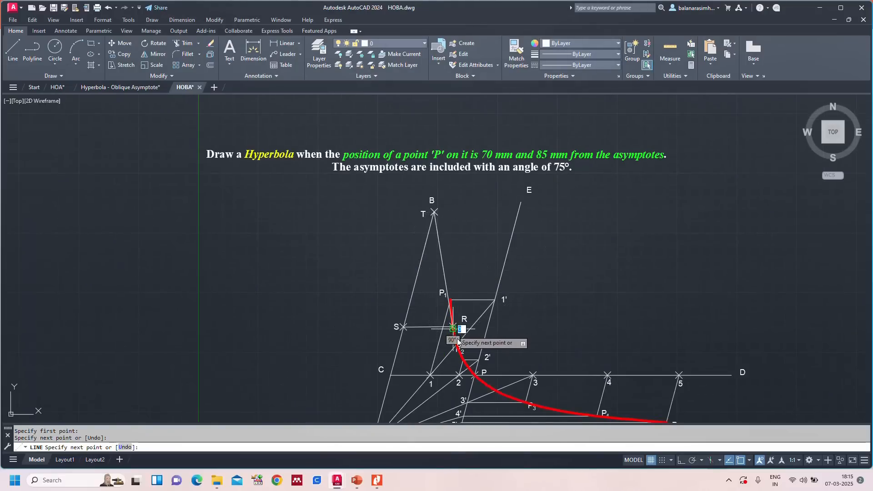
Try to continue the line from R past asymptote OA along the extension of TR.
{"action": "middle_click_drag", "start_coordinate": [471, 367], "coordinate": [464, 292]}
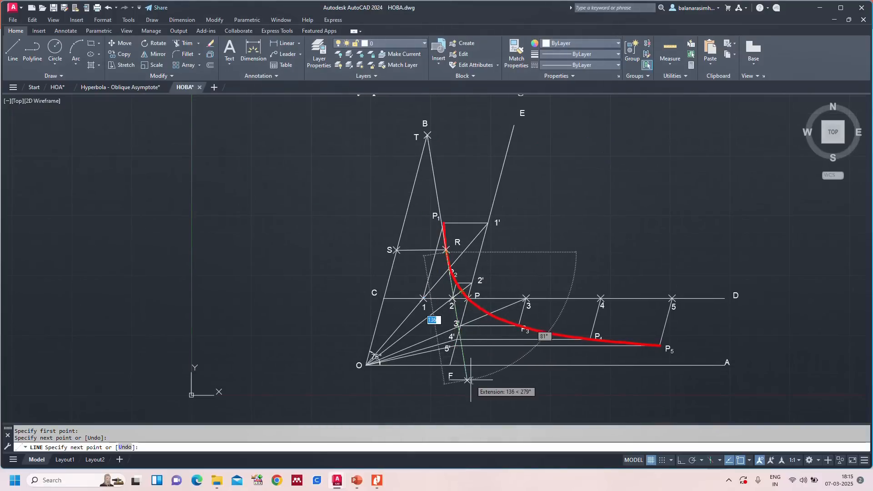
{"action": "left_click", "coordinate": [471, 382]}
{"action": "key", "text": "ctrl+z"}
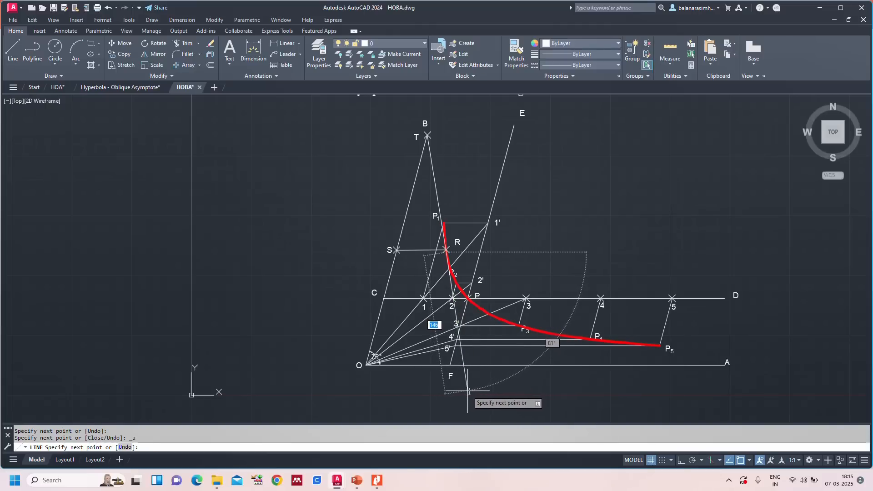
{"action": "key", "text": "Escape"}
{"action": "type", "text": "L"}
{"action": "key", "text": "Return"}
{"action": "left_click", "coordinate": [446, 250]}
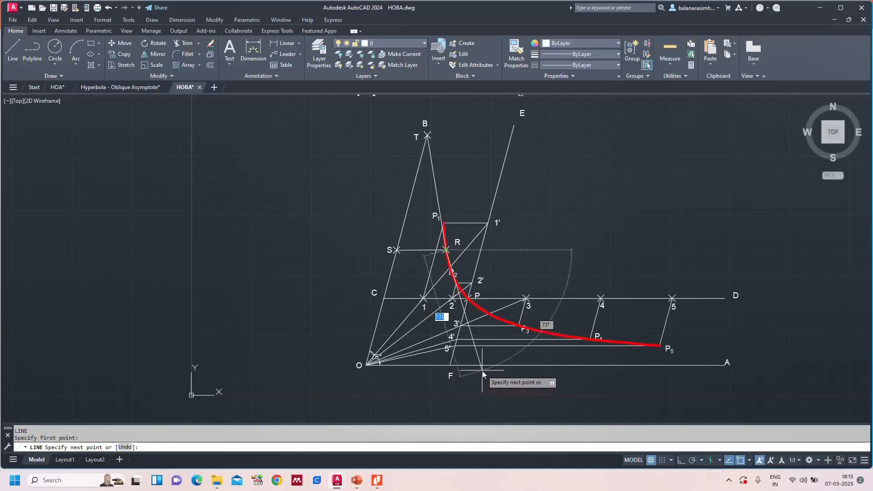
{"action": "scroll", "coordinate": [462, 380], "scroll_direction": "up", "scroll_amount": 2}
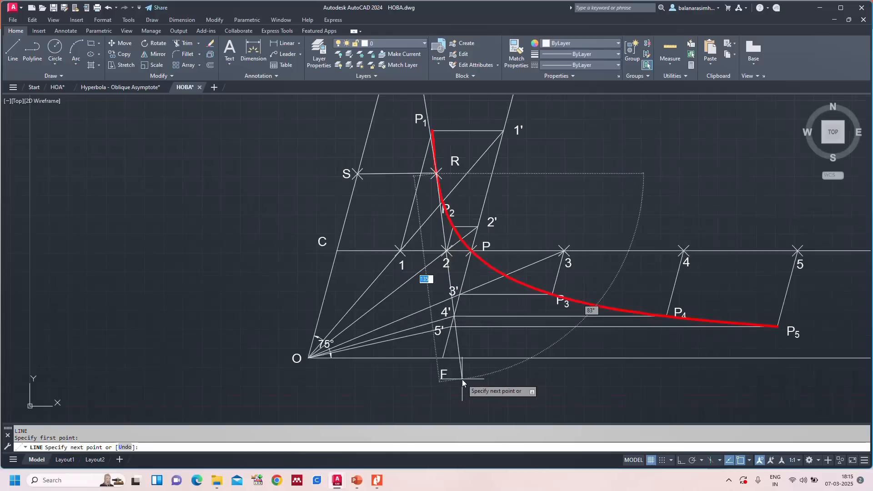
{"action": "key", "text": "Escape"}
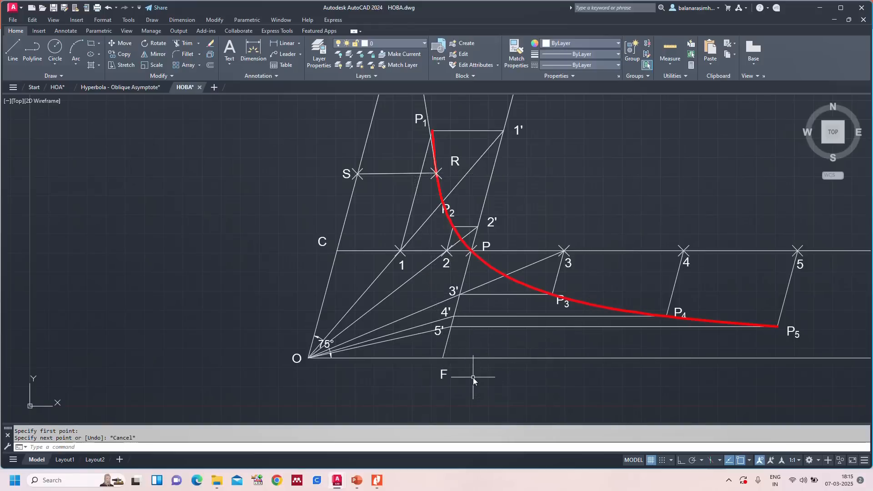
{"action": "type", "text": "l"}
{"action": "key", "text": "Return"}
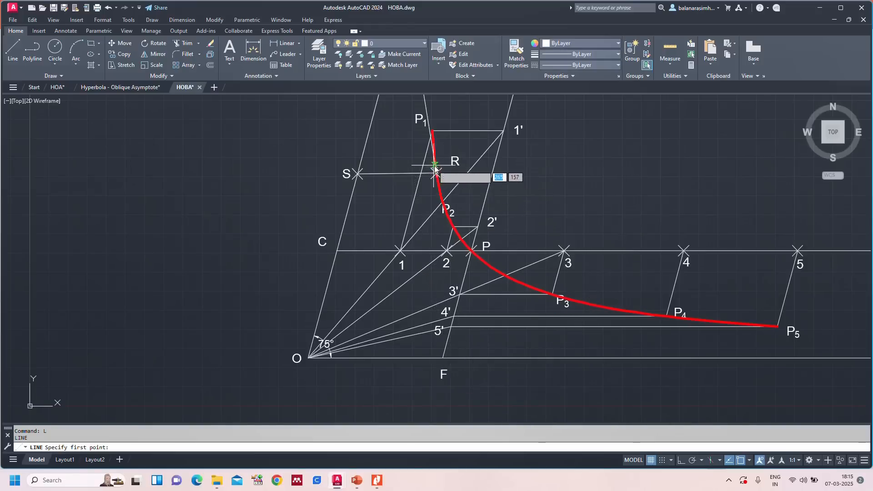
{"action": "left_click", "coordinate": [436, 173]}
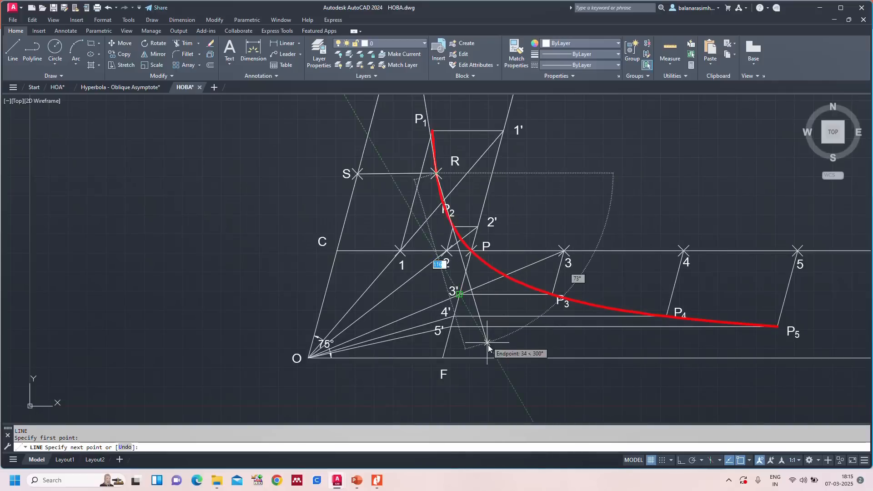
{"action": "key", "text": "Escape"}
Extend line TR beyond point R, across line CD near point 2, until it ends just above label 3'.
{"action": "scroll", "coordinate": [471, 171], "scroll_direction": "down", "scroll_amount": 2}
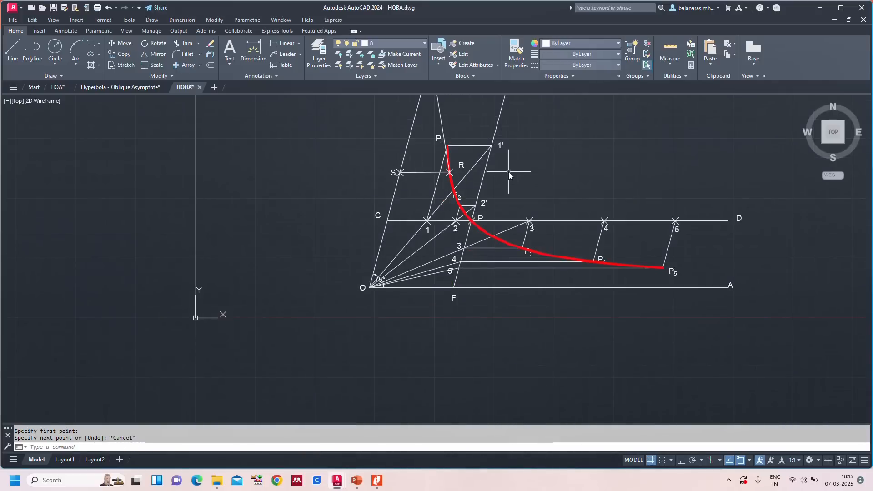
{"action": "middle_click_drag", "start_coordinate": [510, 174], "coordinate": [495, 239]}
{"action": "type", "text": "EX"}
{"action": "key", "text": "Return"}
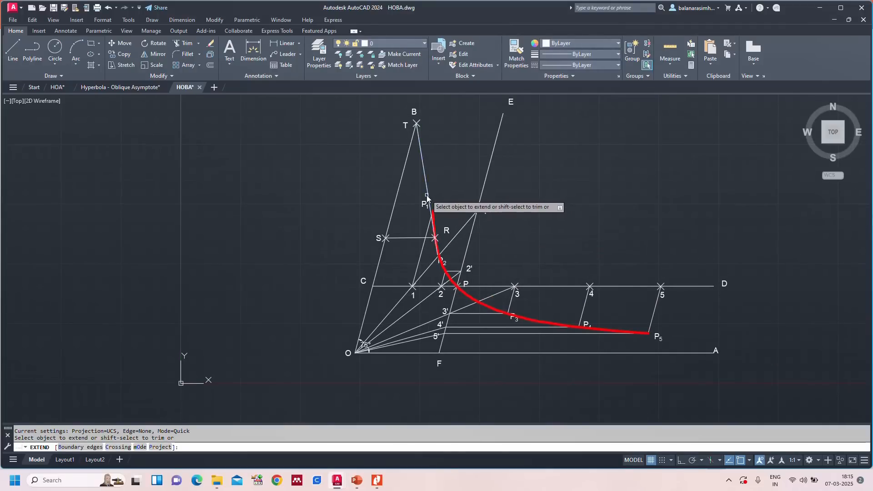
{"action": "left_click", "coordinate": [435, 211]}
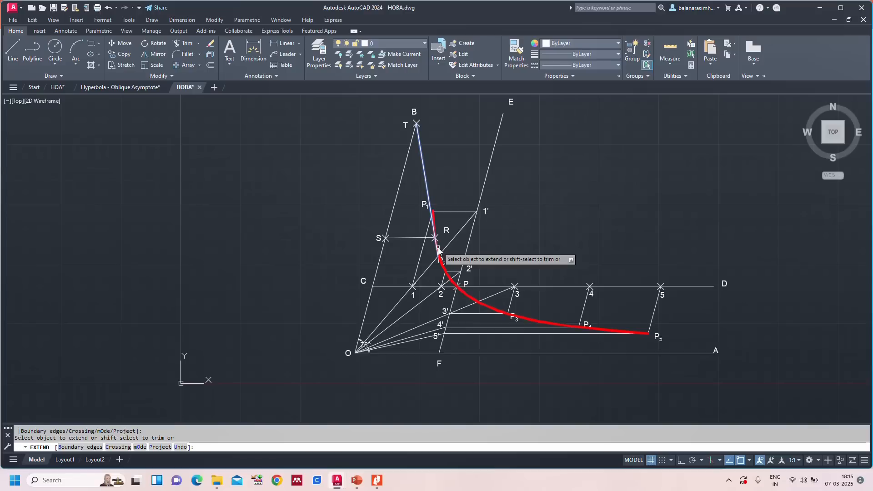
{"action": "scroll", "coordinate": [425, 261], "scroll_direction": "up", "scroll_amount": 2}
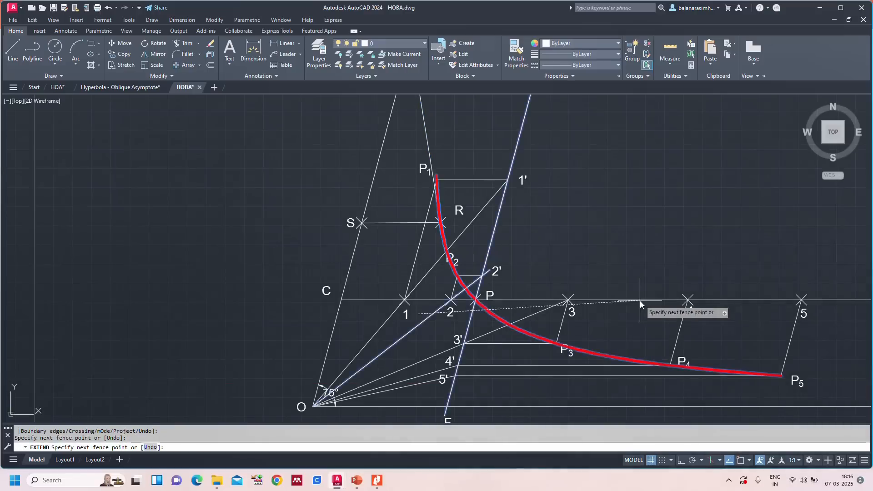
{"action": "left_click", "coordinate": [420, 295]}
{"action": "left_click", "coordinate": [433, 256]}
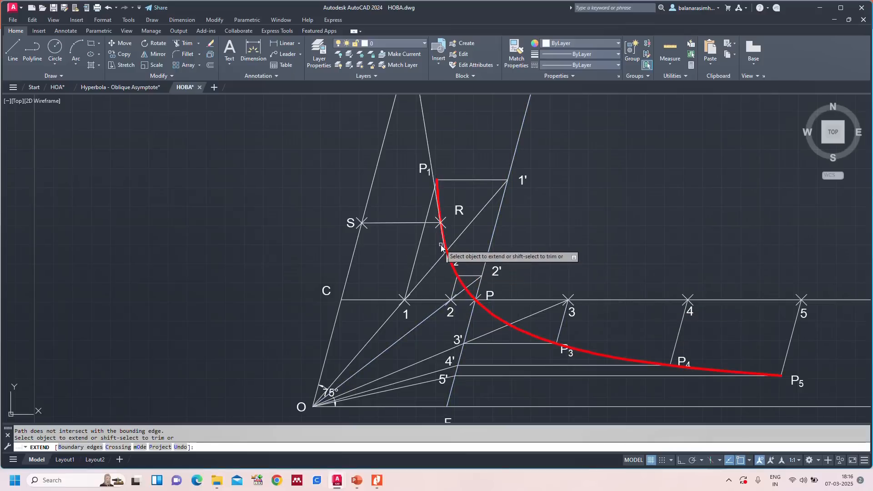
{"action": "left_click", "coordinate": [443, 241]}
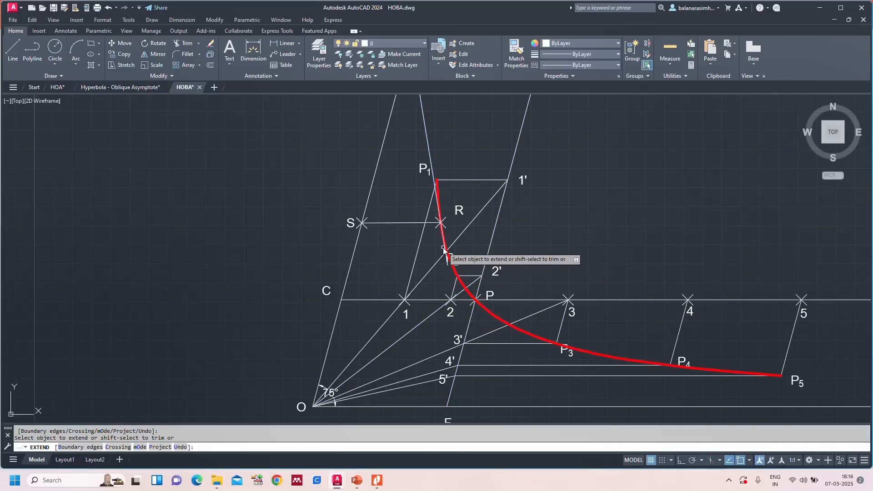
{"action": "left_click", "coordinate": [446, 257]}
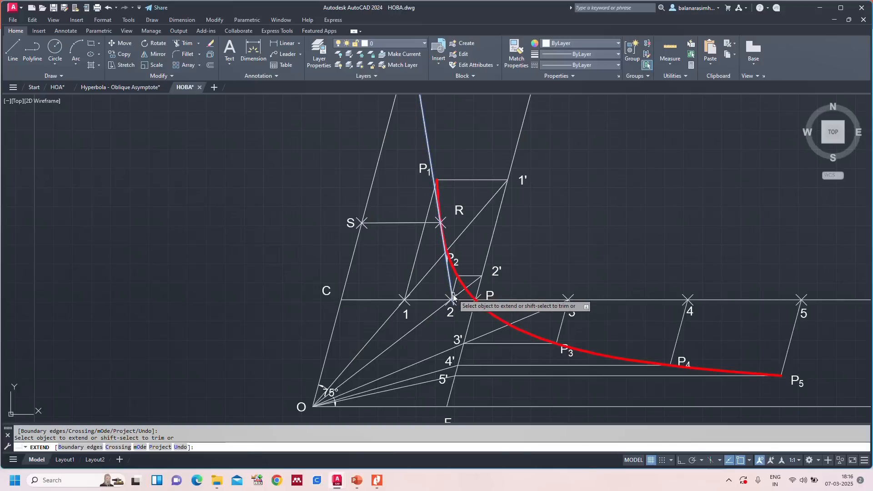
{"action": "left_click", "coordinate": [454, 301]}
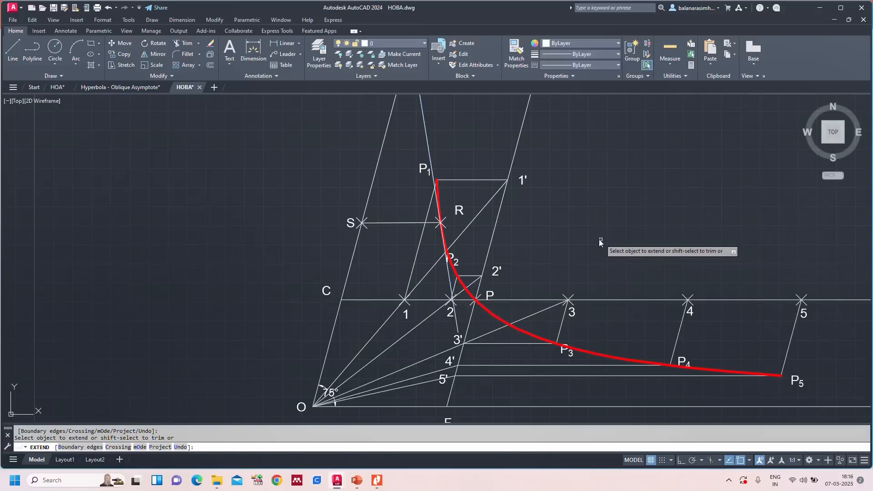
{"action": "key", "text": "Escape"}
Examine closely how the extended line TR meets the red curve at point R.
{"action": "scroll", "coordinate": [460, 220], "scroll_direction": "up", "scroll_amount": 5}
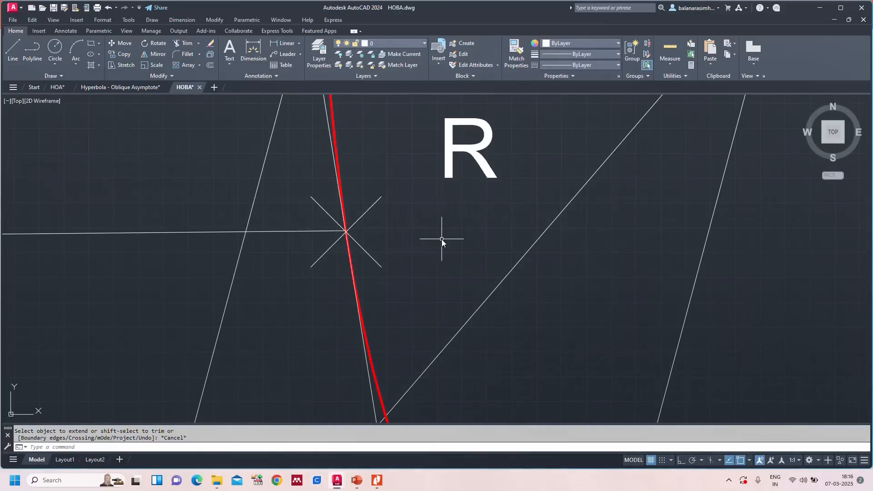
{"action": "scroll", "coordinate": [424, 257], "scroll_direction": "up", "scroll_amount": 1}
{"action": "middle_click_drag", "start_coordinate": [424, 257], "coordinate": [486, 218]}
{"action": "scroll", "coordinate": [436, 236], "scroll_direction": "down", "scroll_amount": 2}
{"action": "scroll", "coordinate": [435, 239], "scroll_direction": "up", "scroll_amount": 1}
{"action": "middle_click_drag", "start_coordinate": [438, 239], "coordinate": [468, 205]}
{"action": "scroll", "coordinate": [483, 217], "scroll_direction": "down", "scroll_amount": 5}
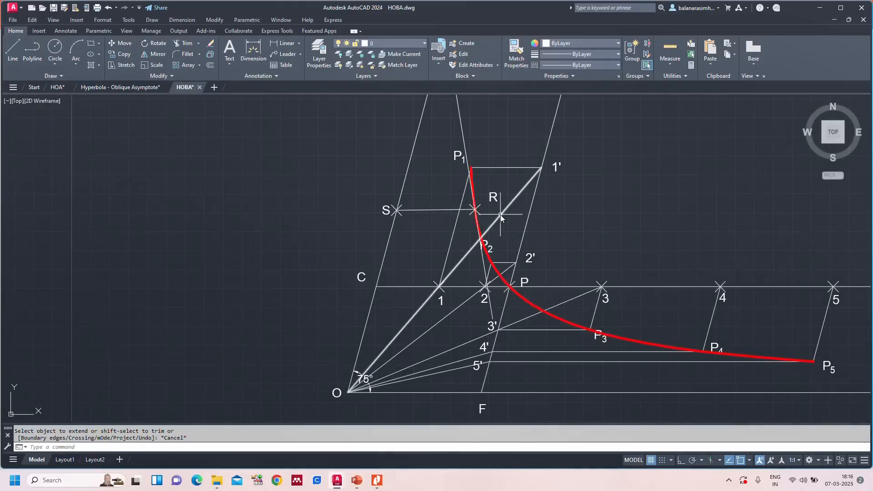
{"action": "scroll", "coordinate": [591, 194], "scroll_direction": "down", "scroll_amount": 2}
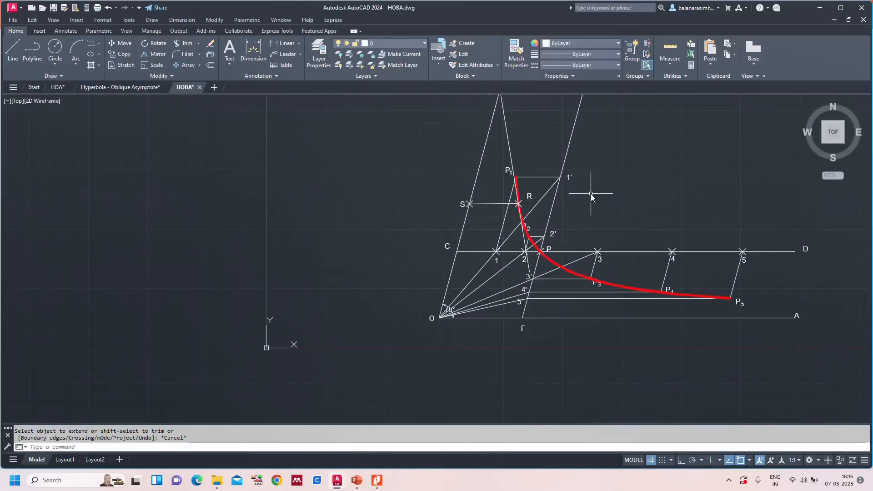
Set the extended tangent line's colour to Blue and its lineweight to 0.35 mm.
{"action": "middle_click_drag", "start_coordinate": [595, 195], "coordinate": [535, 282]}
{"action": "left_click", "coordinate": [448, 230]}
{"action": "left_click", "coordinate": [591, 42]}
{"action": "left_click", "coordinate": [582, 131]}
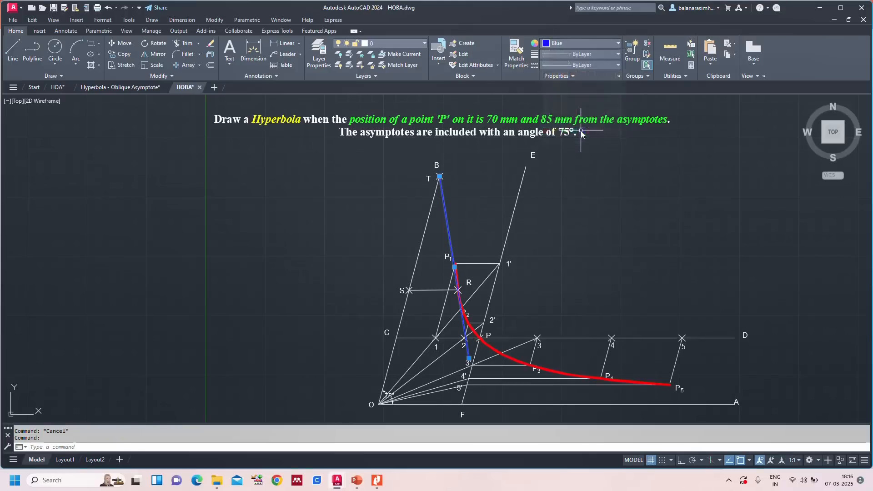
{"action": "left_click", "coordinate": [584, 55]}
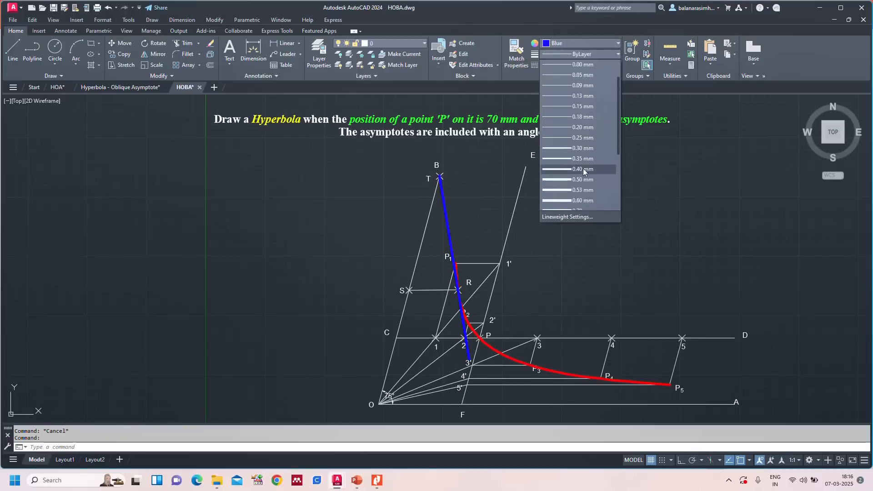
{"action": "left_click", "coordinate": [584, 161]}
{"action": "key", "text": "Escape"}
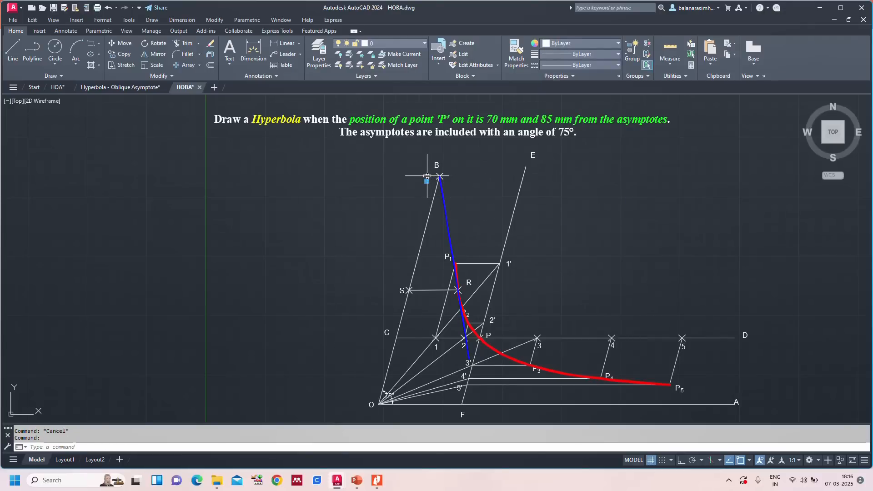
Paste a copy of the T label at the tangent's lower end near 3' and change its text to T'.
{"action": "key", "text": "ctrl+v"}
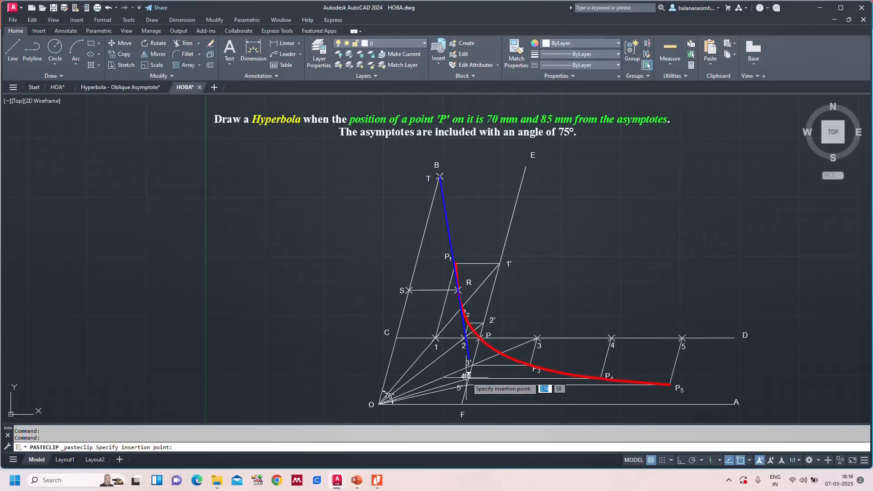
{"action": "scroll", "coordinate": [466, 372], "scroll_direction": "up", "scroll_amount": 6}
{"action": "left_click", "coordinate": [476, 308]}
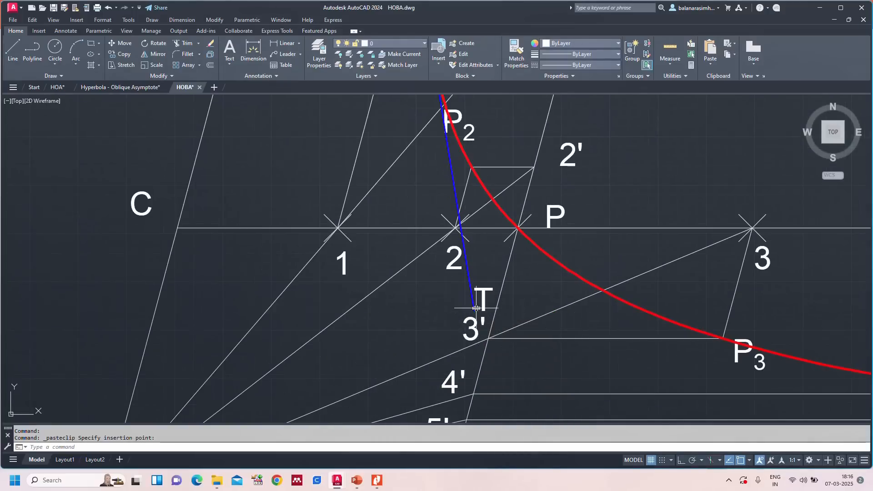
{"action": "double_click", "coordinate": [496, 286]}
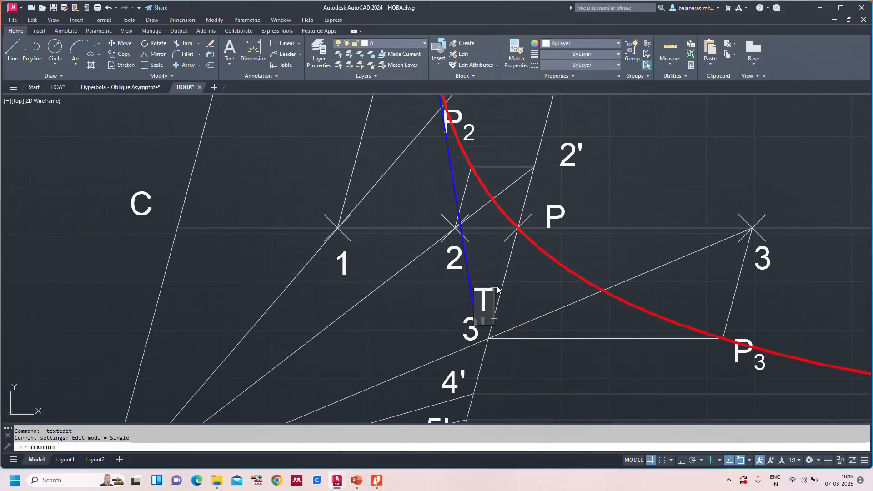
{"action": "left_click", "coordinate": [632, 171]}
{"action": "key", "text": "Escape"}
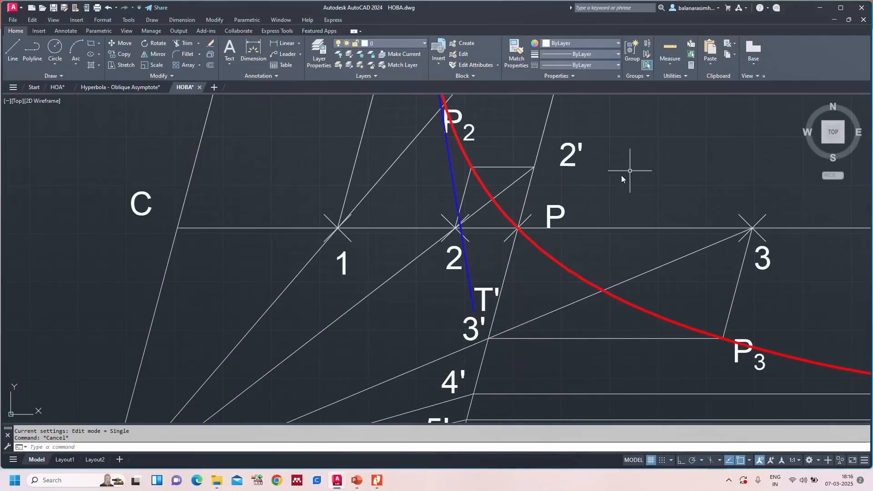
Inspect the blue tangent's contact with the hyperbola around R and P2, and return to the full drawing.
{"action": "scroll", "coordinate": [610, 177], "scroll_direction": "down", "scroll_amount": 8}
{"action": "type", "text": "z"}
{"action": "key", "text": "Return"}
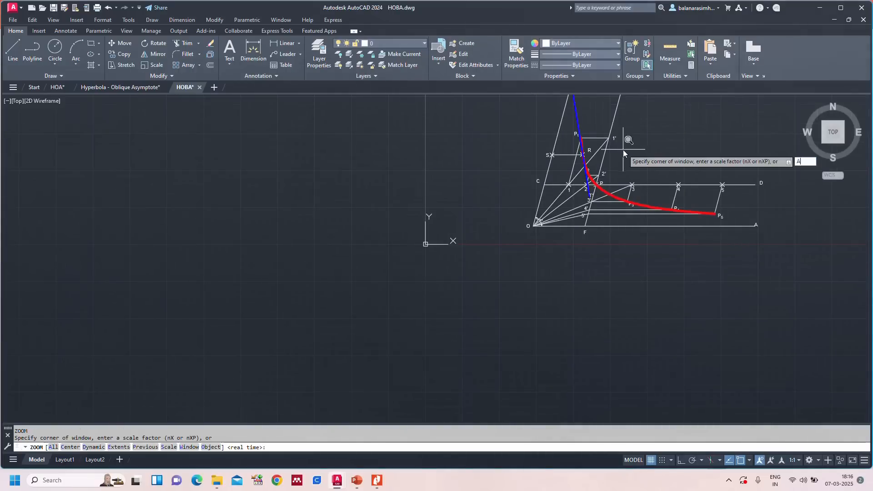
{"action": "type", "text": "a"}
{"action": "key", "text": "Return"}
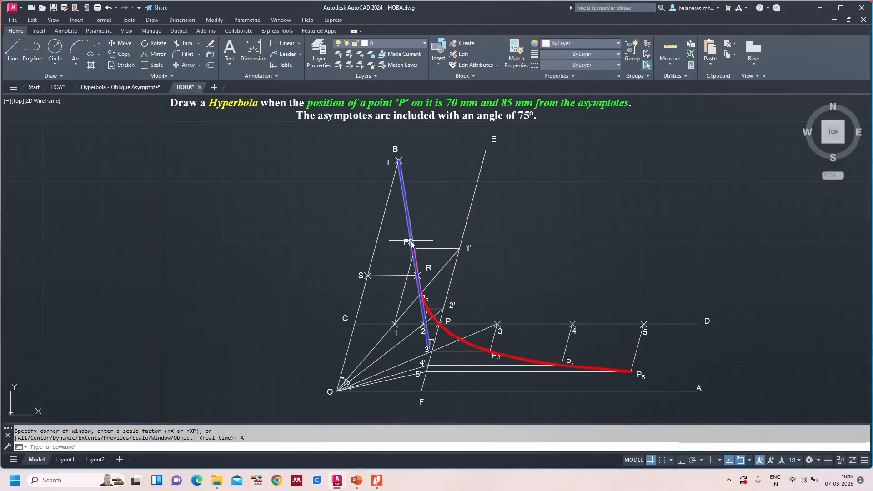
{"action": "scroll", "coordinate": [410, 241], "scroll_direction": "up", "scroll_amount": 4}
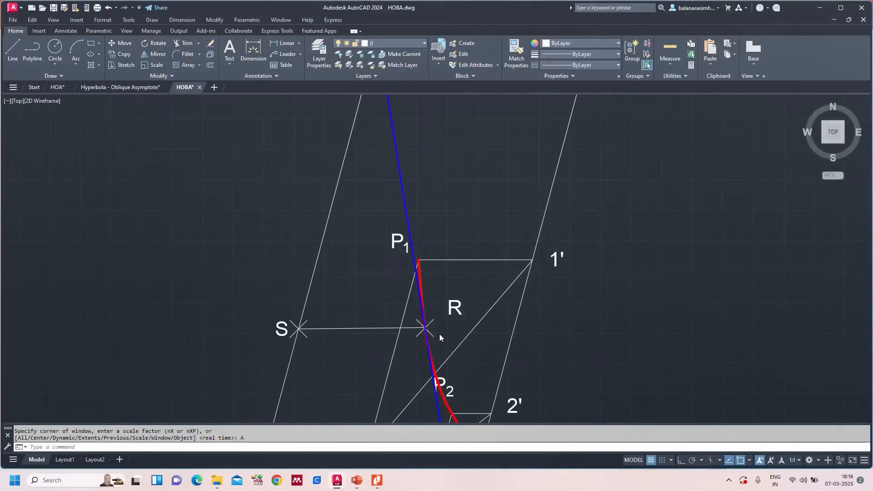
{"action": "scroll", "coordinate": [468, 271], "scroll_direction": "up", "scroll_amount": 6}
{"action": "scroll", "coordinate": [456, 282], "scroll_direction": "up", "scroll_amount": 3}
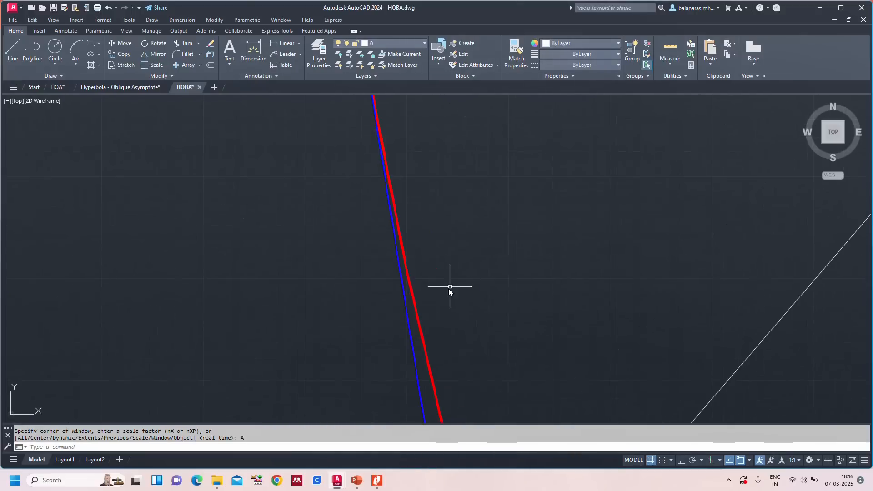
{"action": "scroll", "coordinate": [403, 107], "scroll_direction": "down", "scroll_amount": 5}
{"action": "scroll", "coordinate": [438, 248], "scroll_direction": "up", "scroll_amount": 4}
{"action": "scroll", "coordinate": [452, 198], "scroll_direction": "up", "scroll_amount": 1}
{"action": "key", "text": "Escape"}
{"action": "type", "text": "z"}
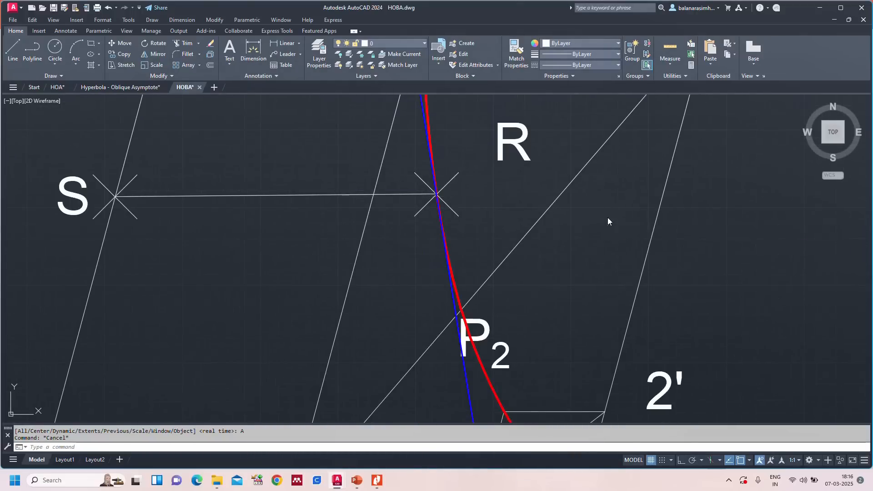
{"action": "key", "text": "Return"}
{"action": "type", "text": "a"}
{"action": "key", "text": "Return"}
{"action": "type", "text": "a"}
{"action": "key", "text": "Return"}
Rotate a copy of the blue tangent line by 90° about point R to form the normal.
{"action": "left_click", "coordinate": [409, 214]}
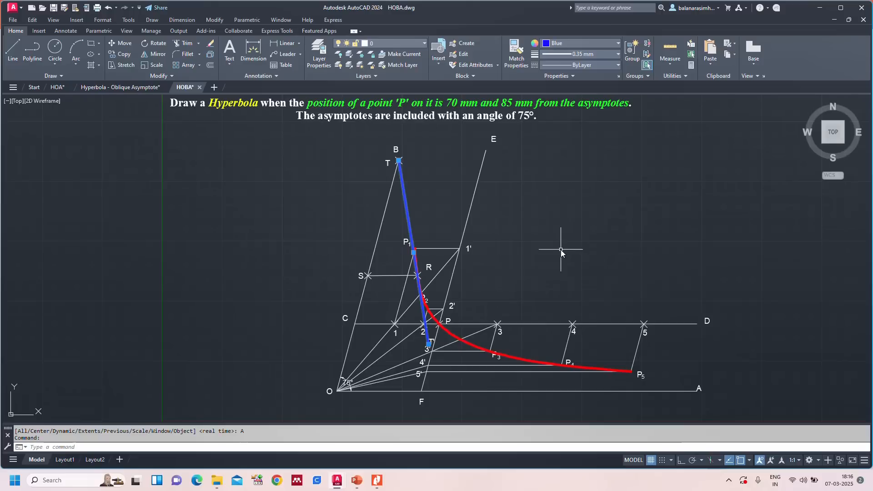
{"action": "type", "text": "ro"}
{"action": "key", "text": "Return"}
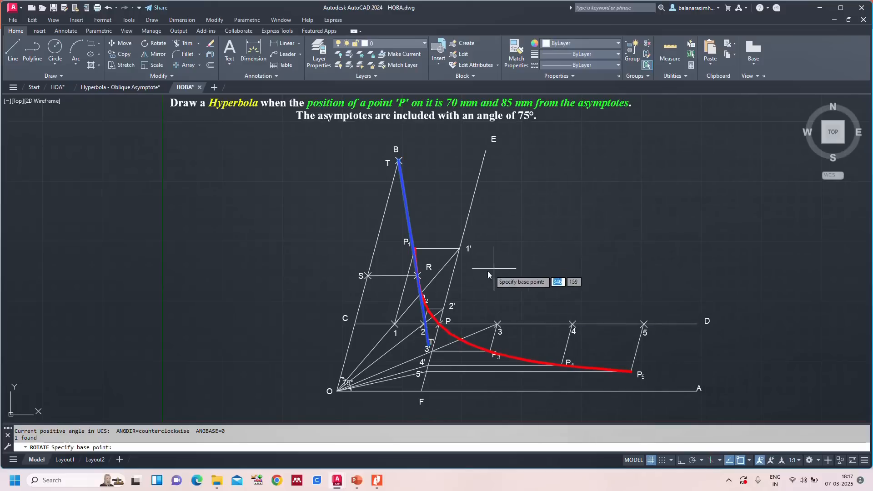
{"action": "left_click", "coordinate": [417, 276]}
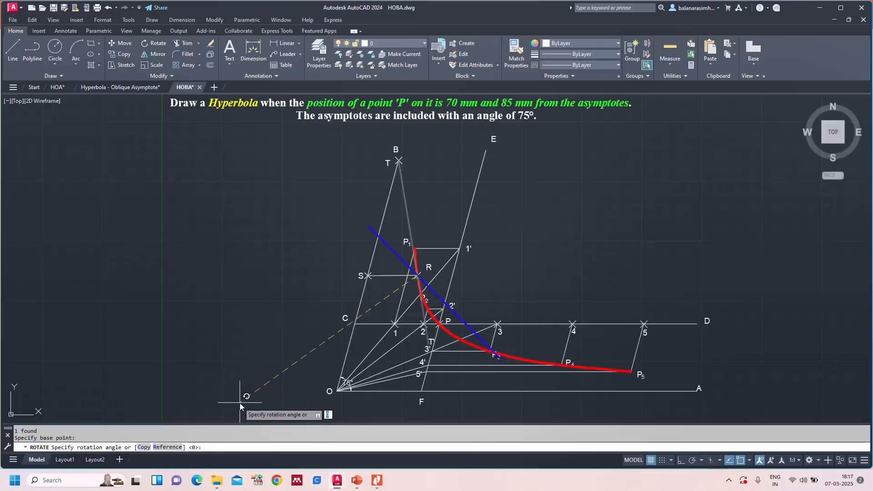
{"action": "left_click", "coordinate": [144, 448]}
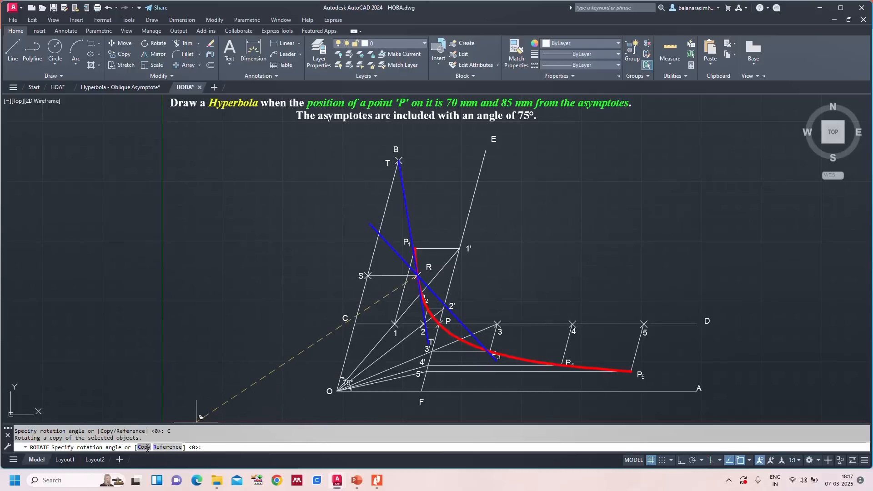
{"action": "key", "text": "Return"}
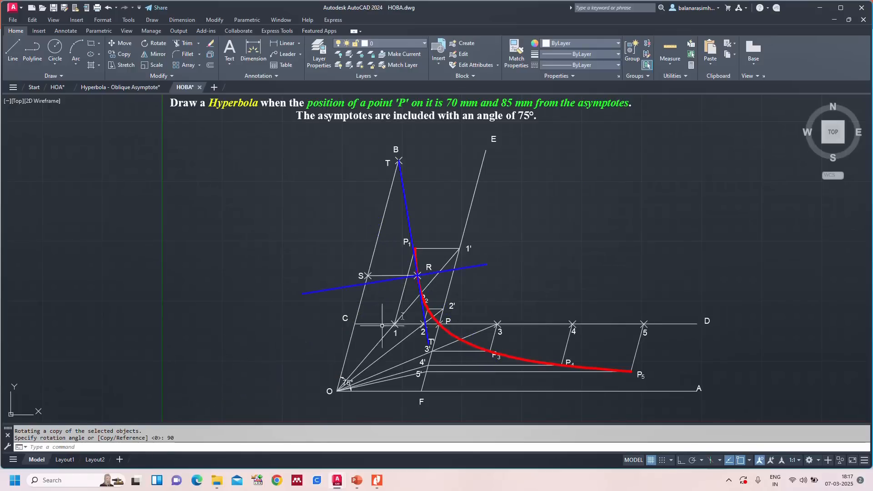
Shorten the normal line through R at both ends to about 74 mm long.
{"action": "scroll", "coordinate": [404, 285], "scroll_direction": "up", "scroll_amount": 2}
{"action": "left_click", "coordinate": [240, 299]}
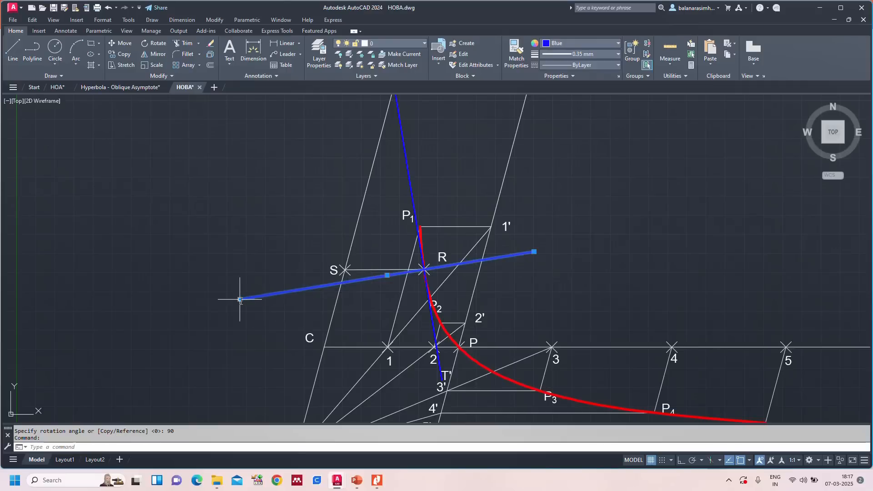
{"action": "left_click", "coordinate": [240, 299]}
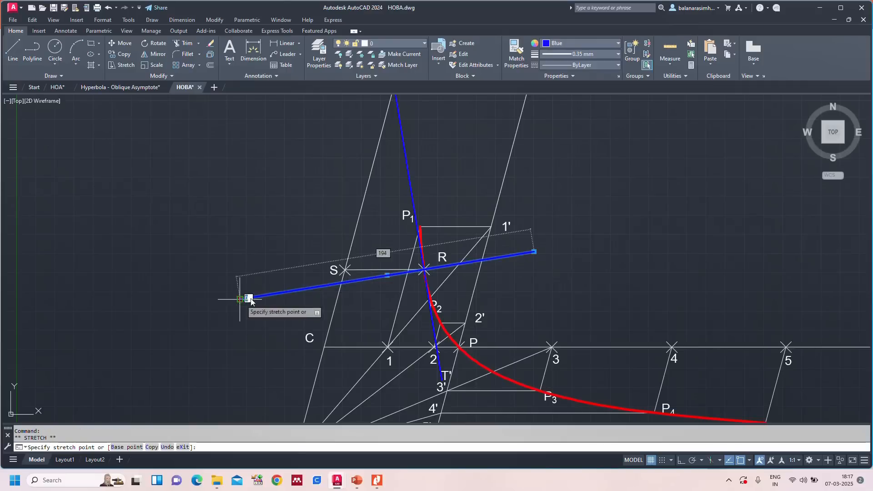
{"action": "left_click", "coordinate": [370, 279]}
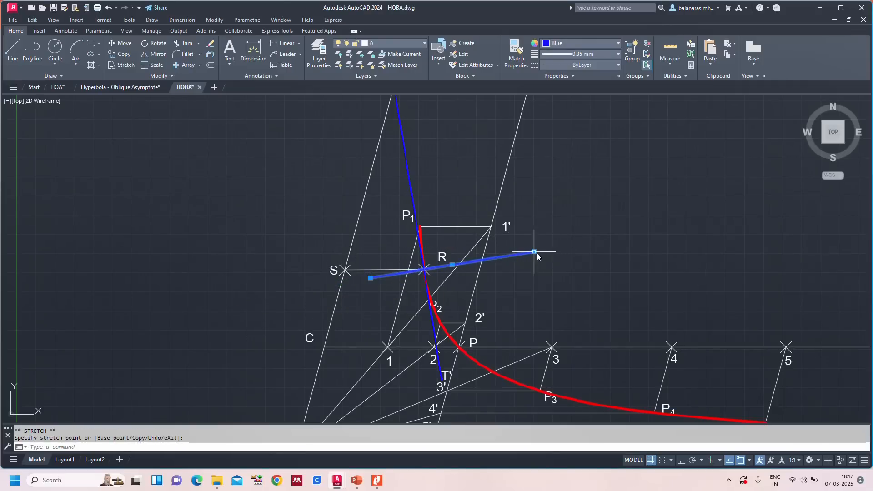
{"action": "left_click", "coordinate": [482, 260]}
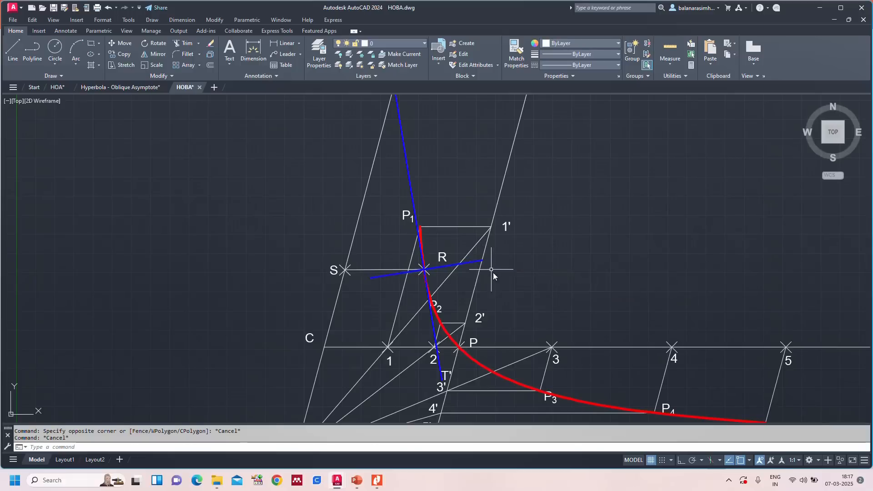
Set the shortened normal line's colour to Green.
{"action": "left_click", "coordinate": [590, 44]}
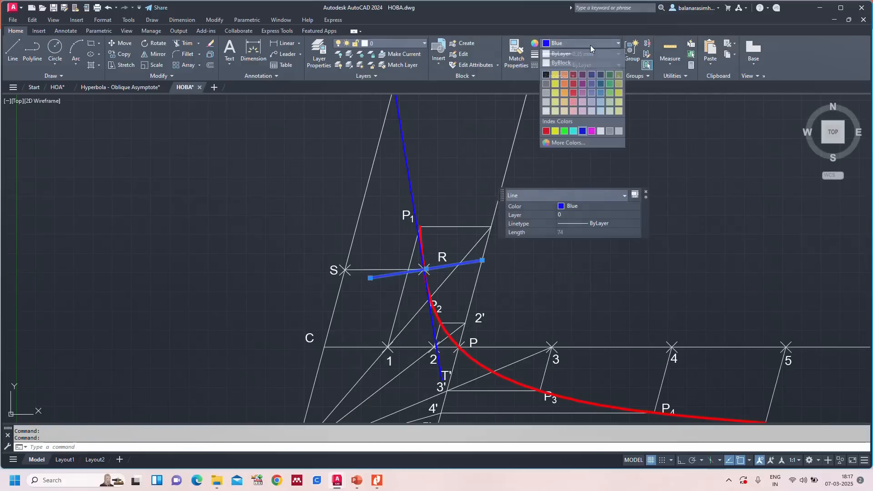
{"action": "left_click", "coordinate": [564, 131]}
{"action": "key", "text": "Escape"}
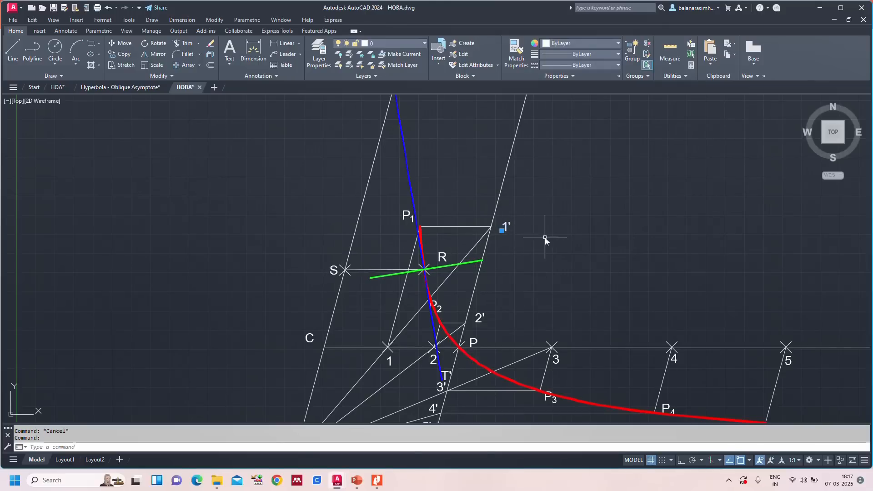
Paste copies of the 1' label at both ends of the normal and change the one on the S side to N.
{"action": "key", "text": "ctrl+c"}
{"action": "key", "text": "ctrl+v"}
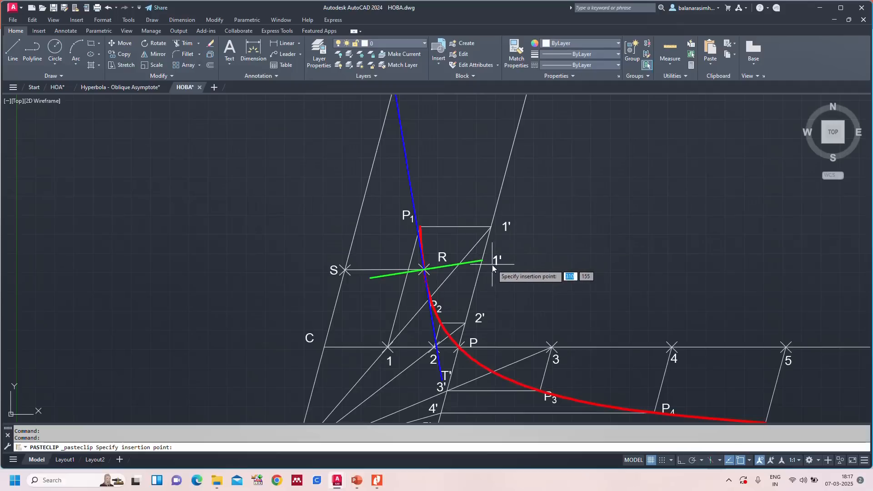
{"action": "left_click", "coordinate": [361, 284]}
{"action": "double_click", "coordinate": [361, 284]}
{"action": "type", "text": "N"}
{"action": "left_click", "coordinate": [405, 292]}
{"action": "key", "text": "Escape"}
Change the copied 1' label at the normal's other end, near line EF, to N'.
{"action": "left_click", "coordinate": [514, 248]}
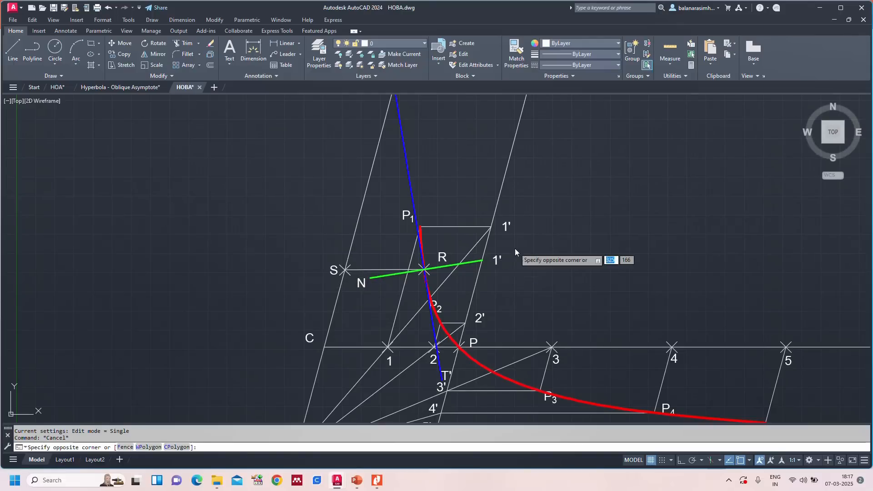
{"action": "left_click", "coordinate": [496, 263]}
{"action": "double_click", "coordinate": [497, 264]}
{"action": "type", "text": "N'"}
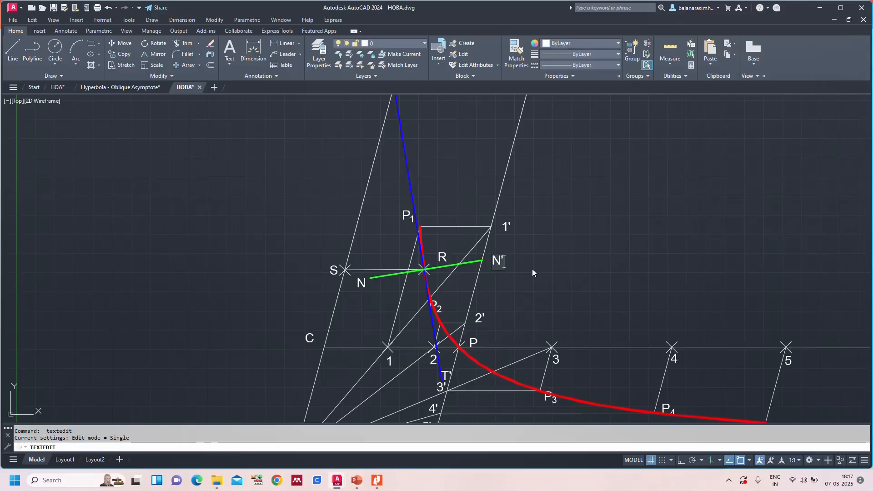
{"action": "left_click", "coordinate": [635, 210]}
Review the whole drawing with the hyperbola, tangent and normal in full view.
{"action": "type", "text": "z"}
{"action": "key", "text": "Return"}
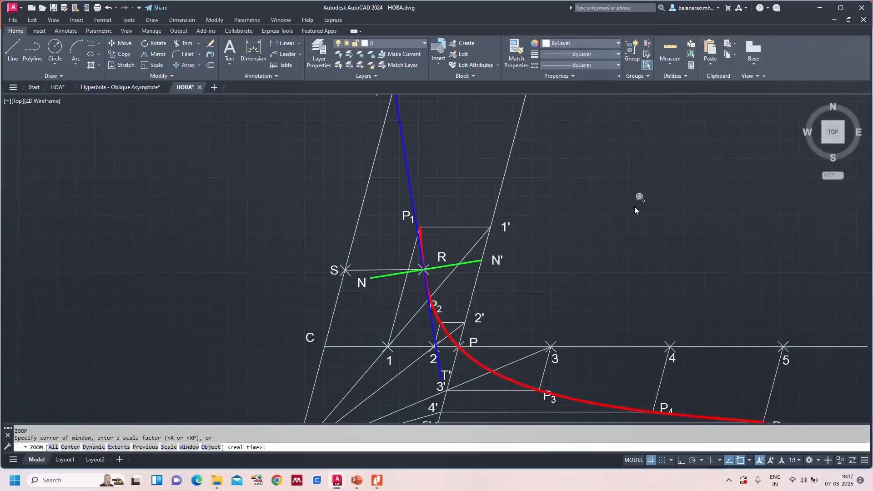
{"action": "type", "text": "a"}
{"action": "key", "text": "Return"}
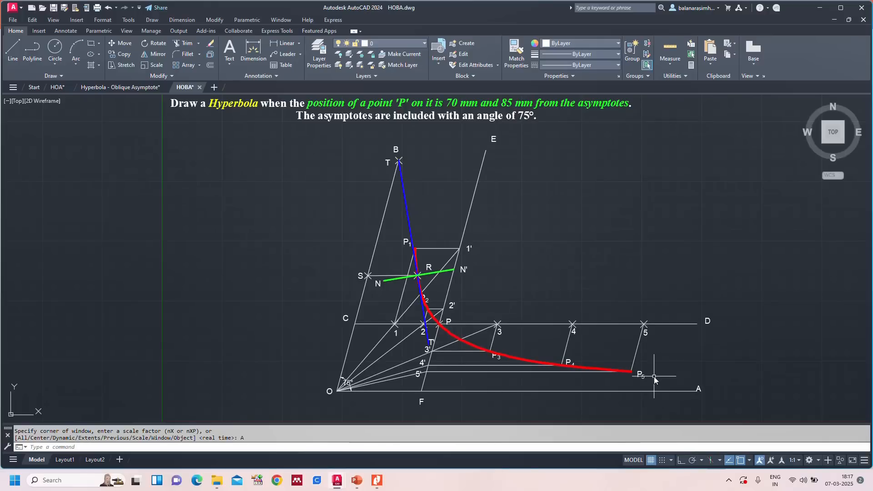
{"action": "type", "text": "z"}
{"action": "key", "text": "Return"}
{"action": "type", "text": "a"}
{"action": "key", "text": "Return"}
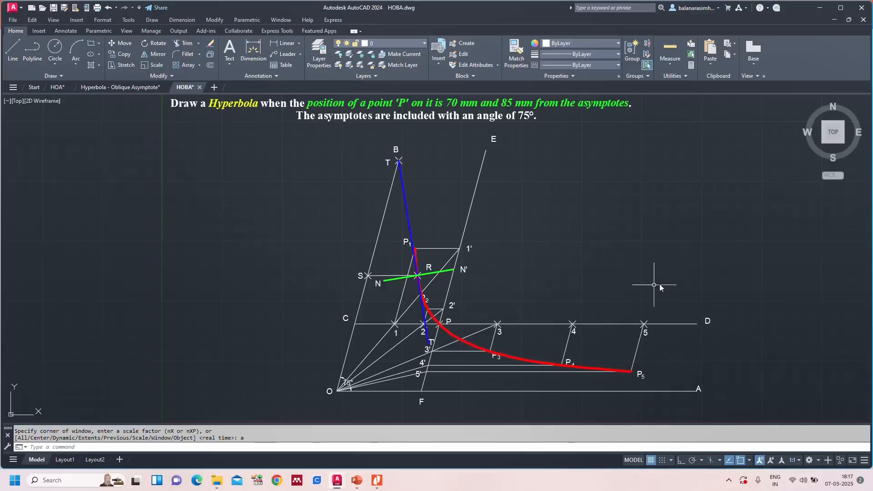
Add an aligned dimension for the perpendicular distance between lines CD and OA, near their D and A ends.
{"action": "type", "text": "dal"}
{"action": "key", "text": "Return"}
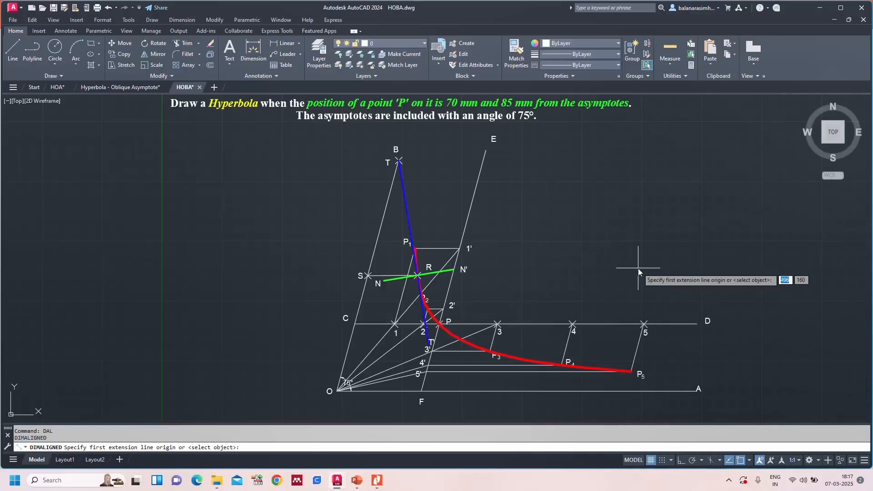
{"action": "left_click", "coordinate": [679, 323]}
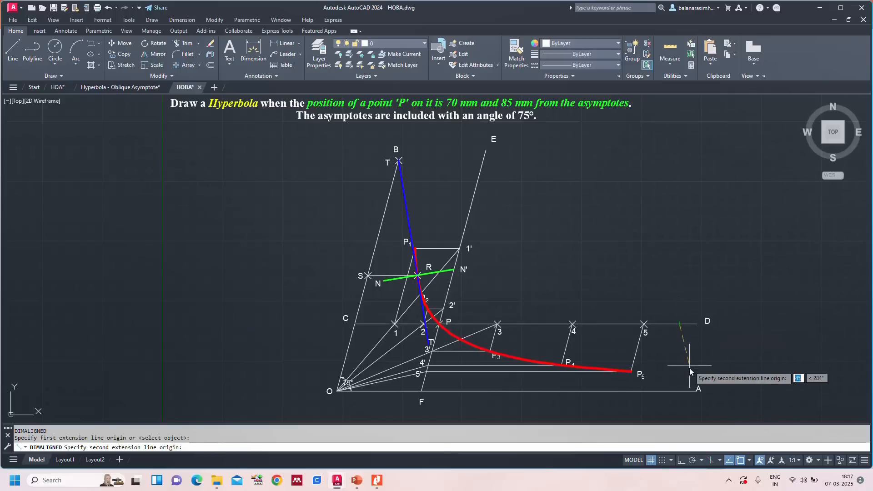
{"action": "left_click", "coordinate": [679, 391]}
{"action": "left_click", "coordinate": [680, 390]}
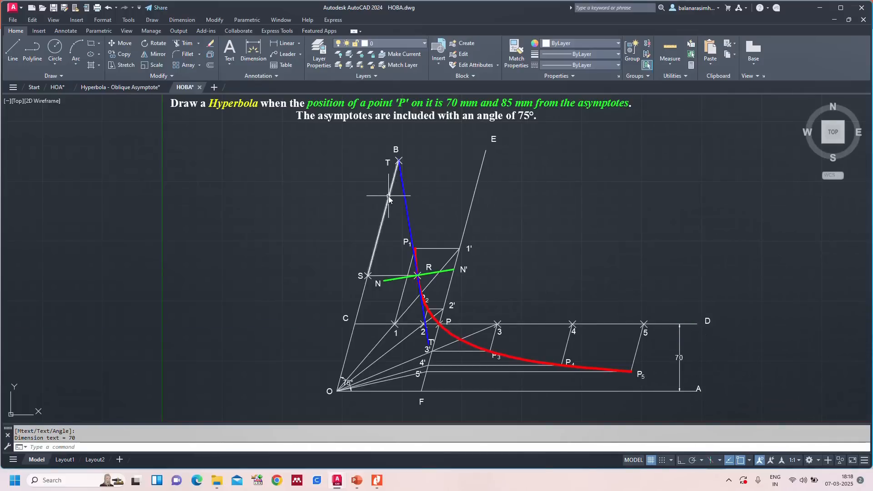
{"action": "type", "text": "DAL"}
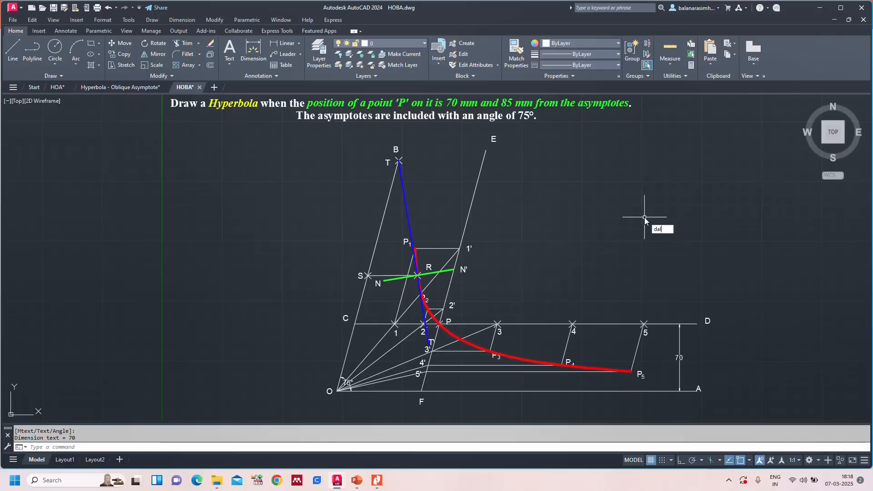
{"action": "key", "text": "Return"}
{"action": "left_click", "coordinate": [337, 391]}
{"action": "left_click", "coordinate": [422, 390]}
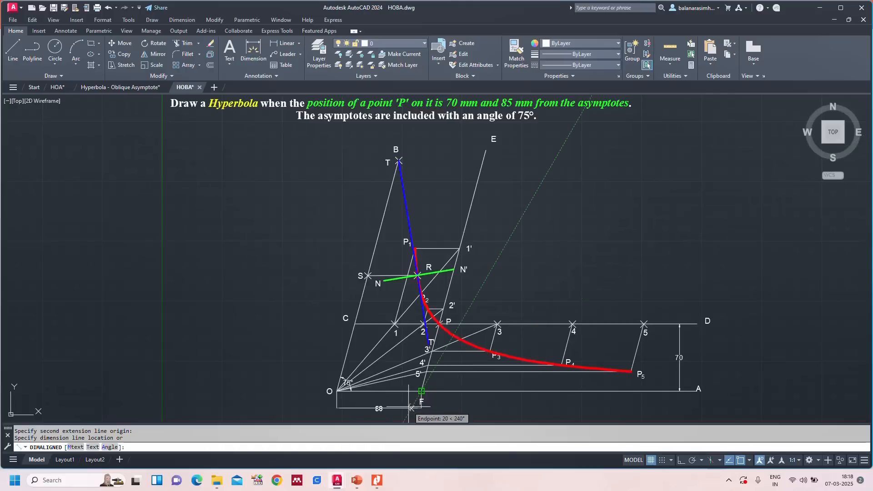
{"action": "key", "text": "Escape"}
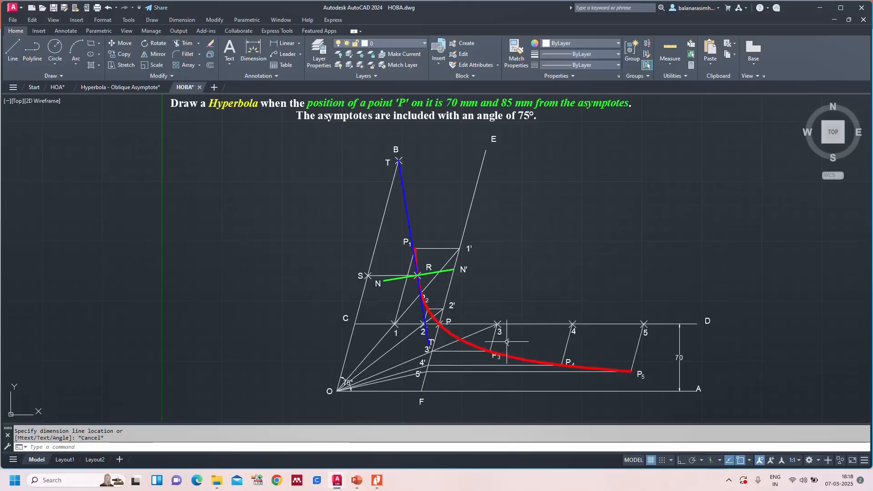
Add an aligned dimension for the perpendicular distance between lines OB and EF, placed below O and F.
{"action": "scroll", "coordinate": [439, 348], "scroll_direction": "up", "scroll_amount": 2}
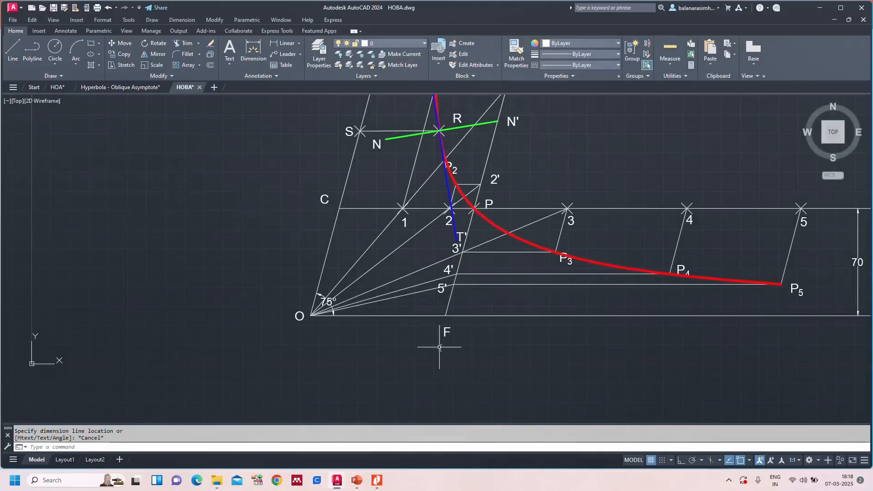
{"action": "type", "text": "DAL"}
{"action": "key", "text": "Return"}
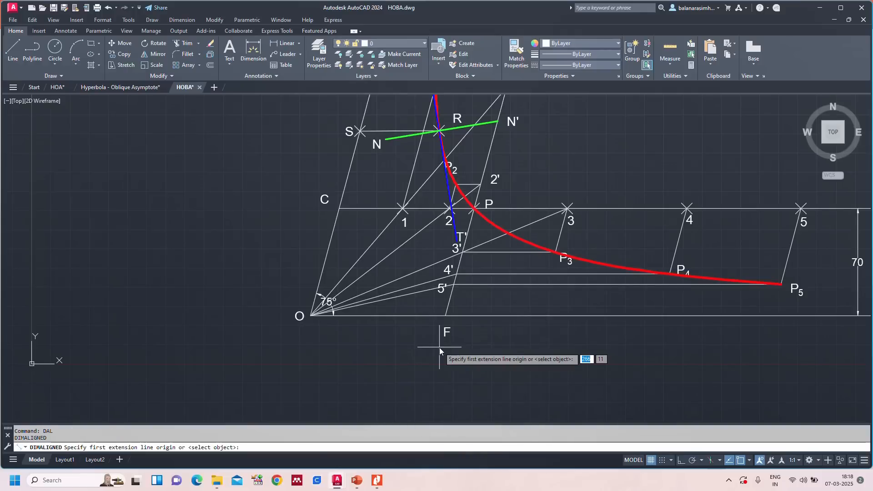
{"action": "left_click", "coordinate": [323, 268]}
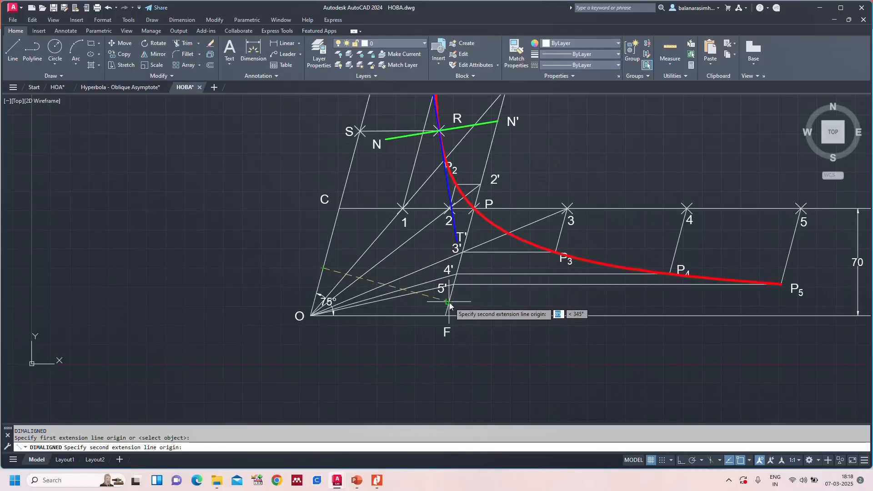
{"action": "left_click", "coordinate": [447, 305]}
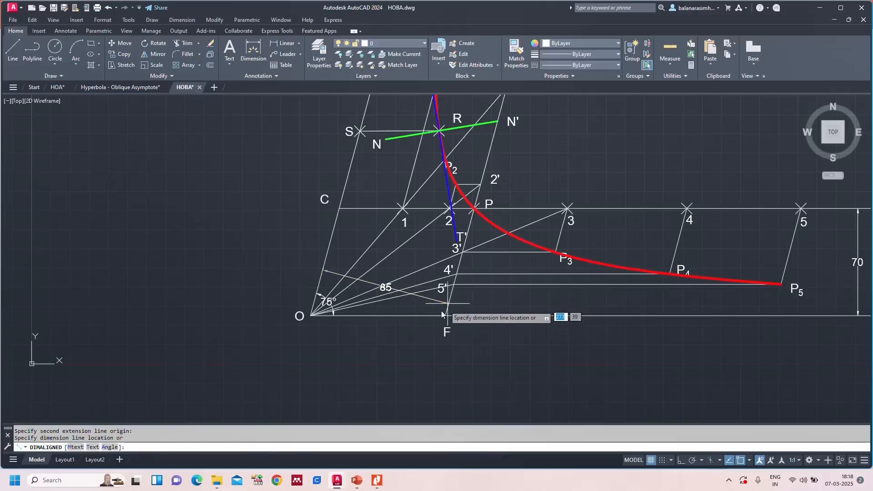
{"action": "left_click", "coordinate": [409, 364]}
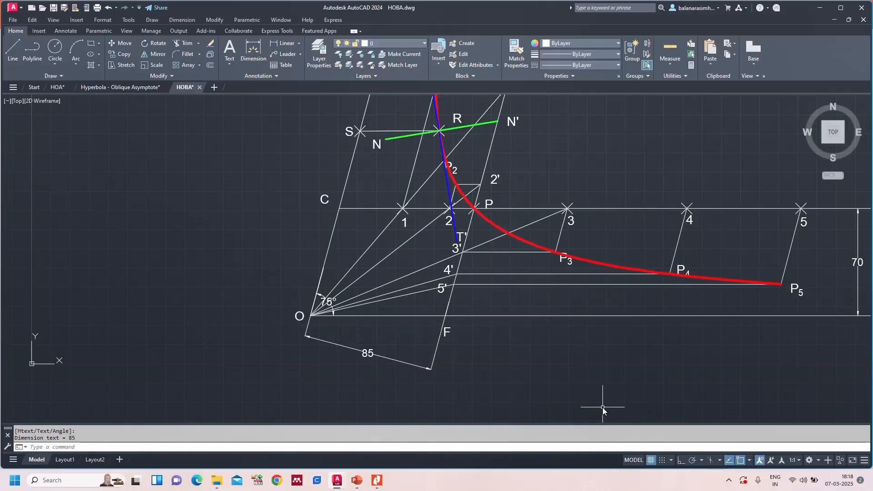
{"action": "type", "text": "z"}
{"action": "key", "text": "Return"}
{"action": "type", "text": "a"}
{"action": "key", "text": "Return"}
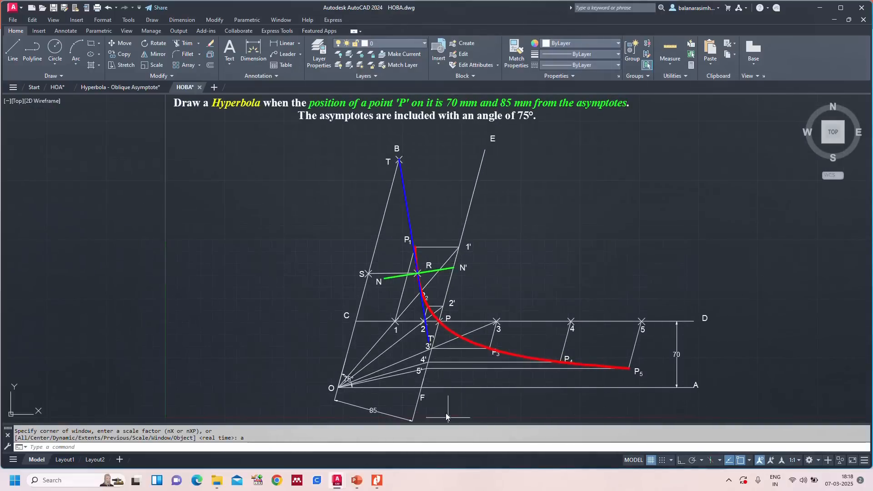